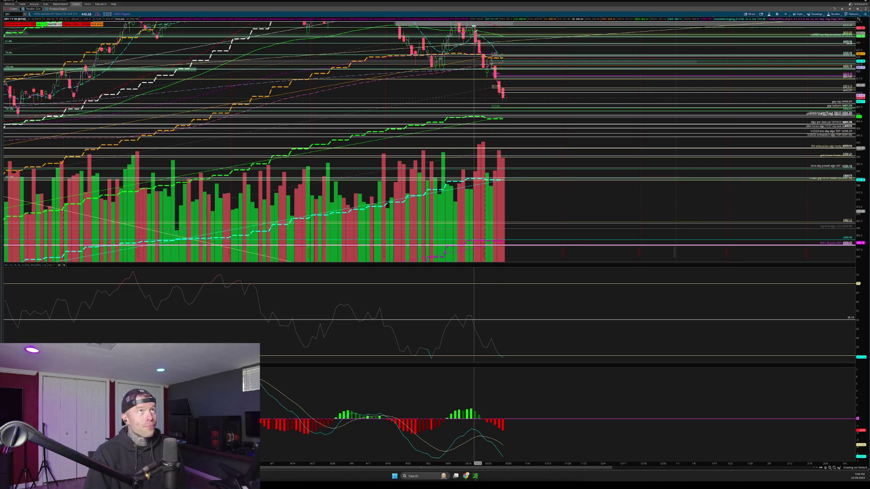
Step: Check SPY on the weekly timeframe with a compressed price scale, and return the chart to the daily timeframe
left_click(785, 14)
left_click(770, 61)
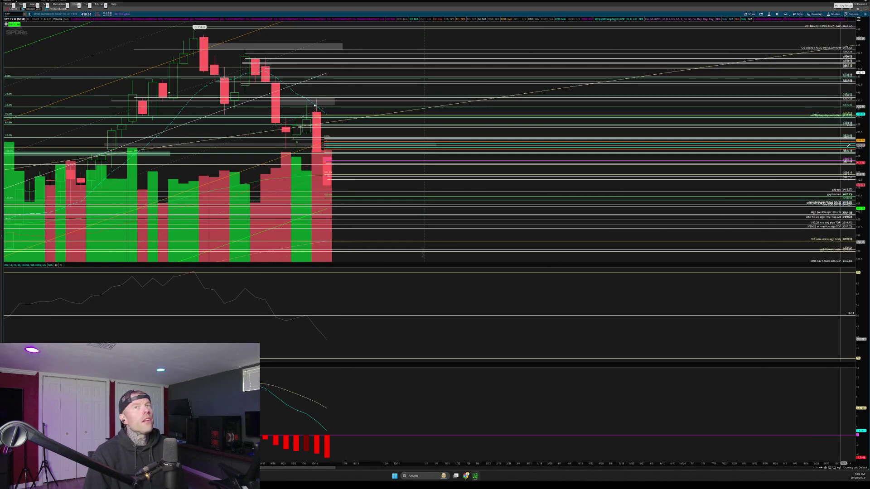
left_click_drag(861, 177, 861, 226)
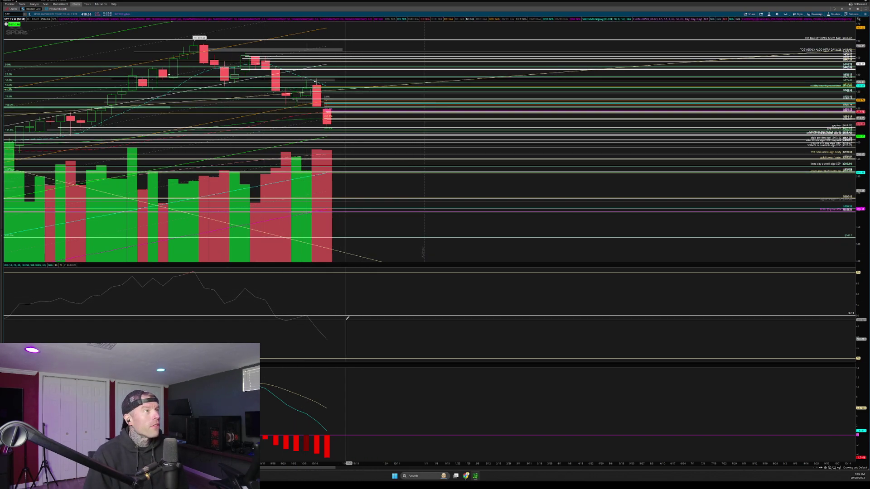
left_click(784, 14)
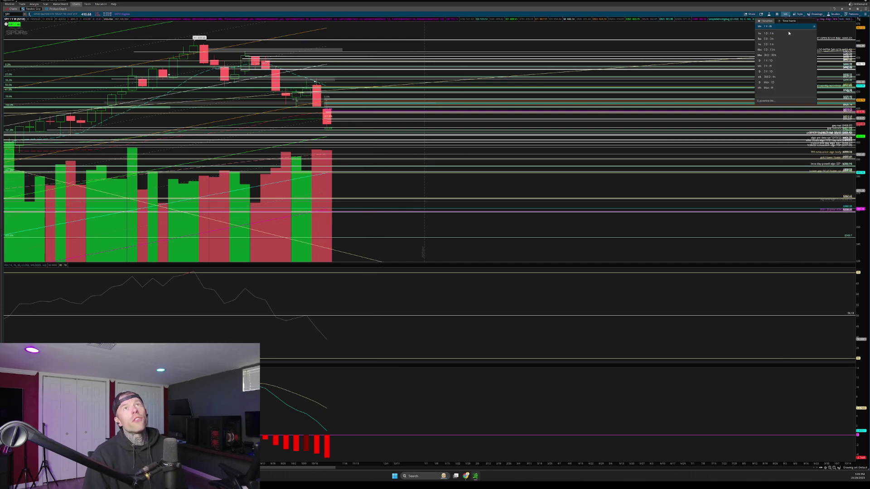
left_click(767, 61)
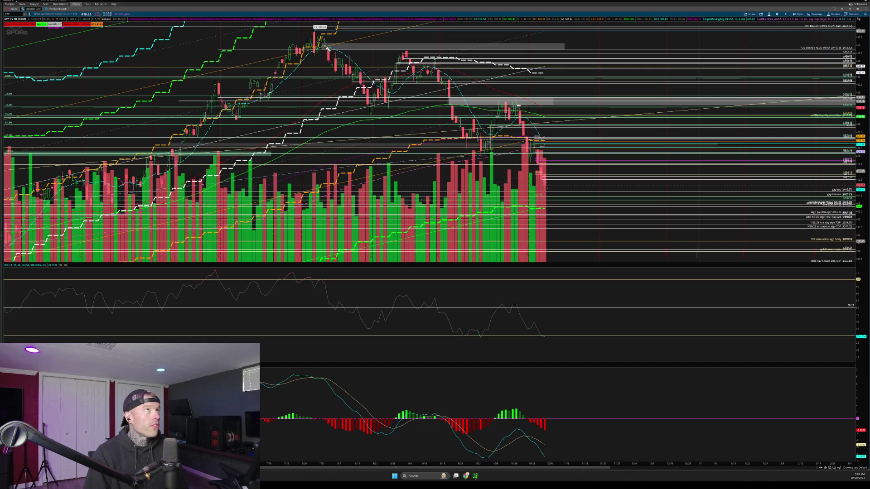
Step: Mark the three down legs with yellow freehand lines, clear them, and sketch and clear a downward arc over the decline
left_click_drag(312, 27, 413, 133)
left_click_drag(389, 58, 452, 137)
left_click_drag(448, 83, 524, 171)
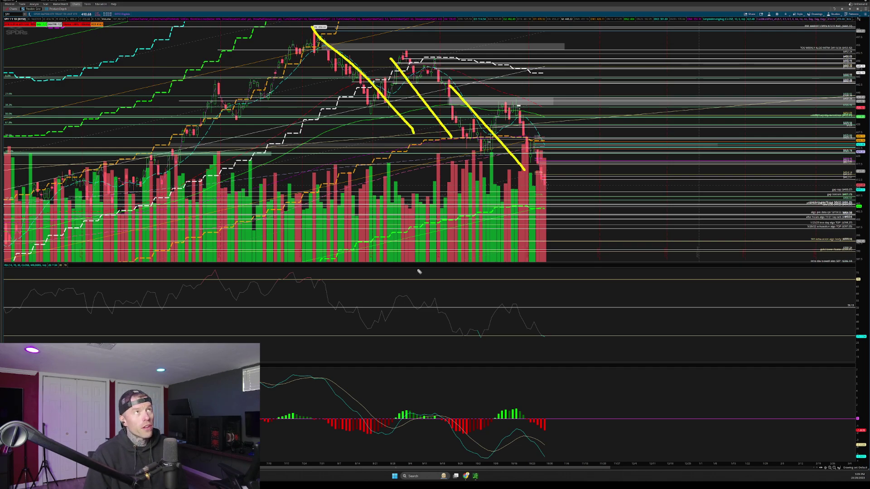
key("Escape")
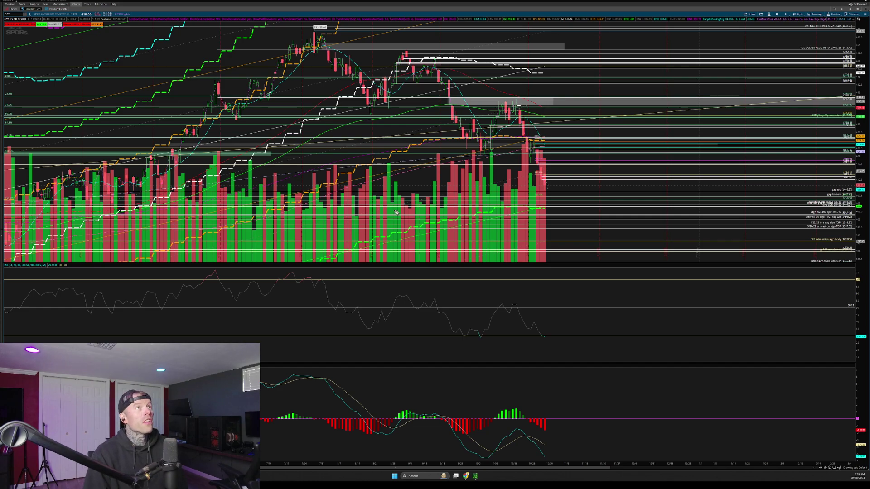
mouse_move(244, 69)
left_mouse_down()
mouse_move(592, 179)
mouse_move(552, 248)
mouse_move(714, 224)
left_mouse_up()
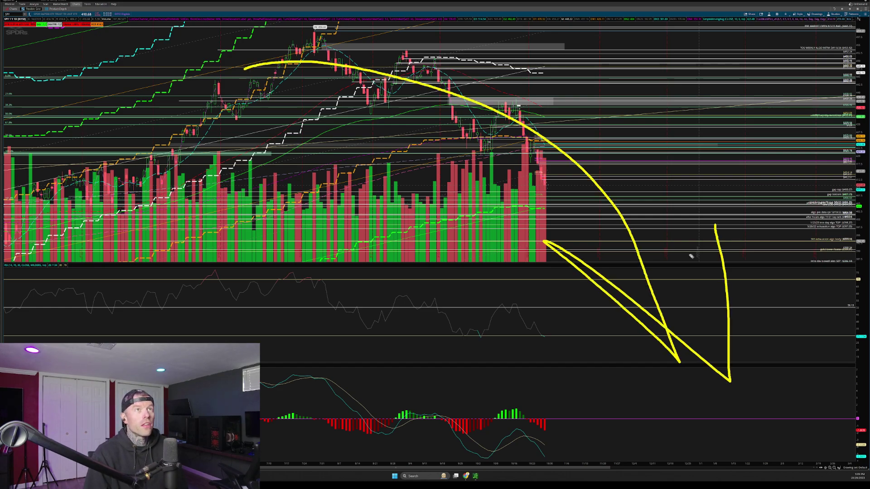
key("Escape")
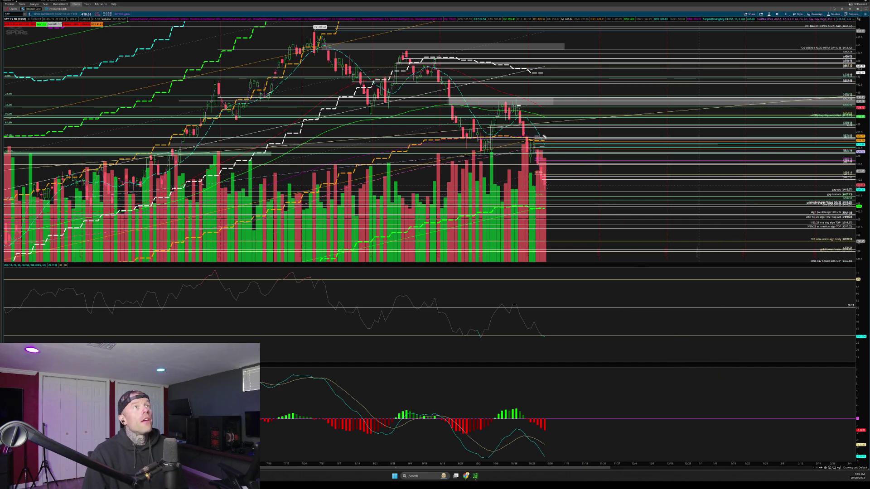
Step: Draw a yellow descending channel around the decline with a wave path inside it, and clear the drawing
left_click_drag(326, 21, 580, 115)
left_click_drag(295, 78, 601, 231)
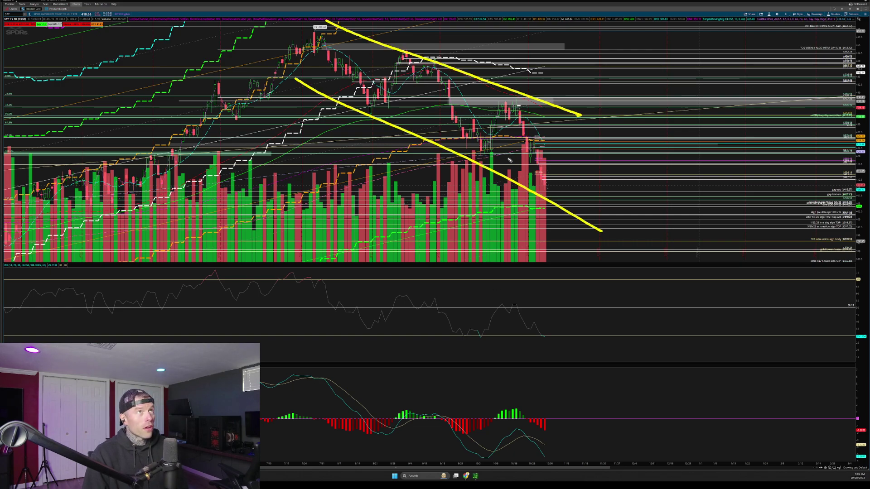
mouse_move(355, 96)
left_mouse_down()
mouse_move(475, 136)
mouse_move(537, 139)
mouse_move(601, 222)
left_mouse_up()
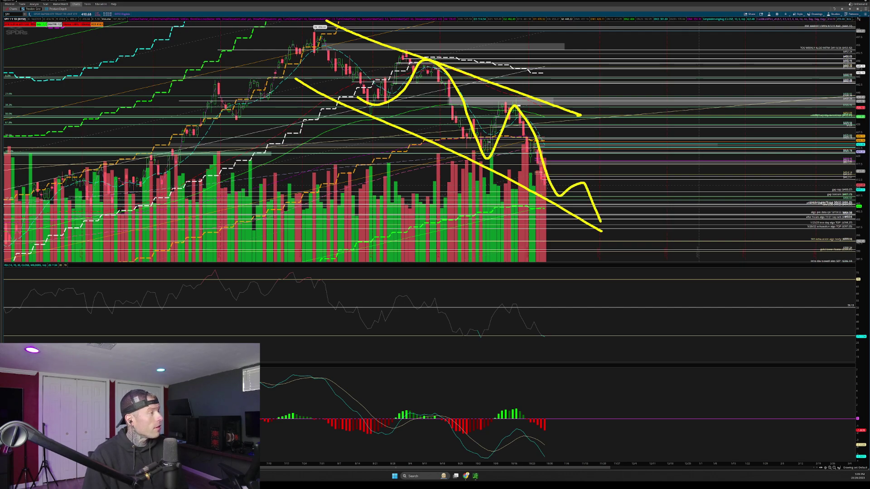
key("e")
Step: Underline the two most recent lows on both the RSI and MACD in yellow, and clear the marks
left_click_drag(466, 340, 508, 343)
left_click_drag(537, 340, 559, 341)
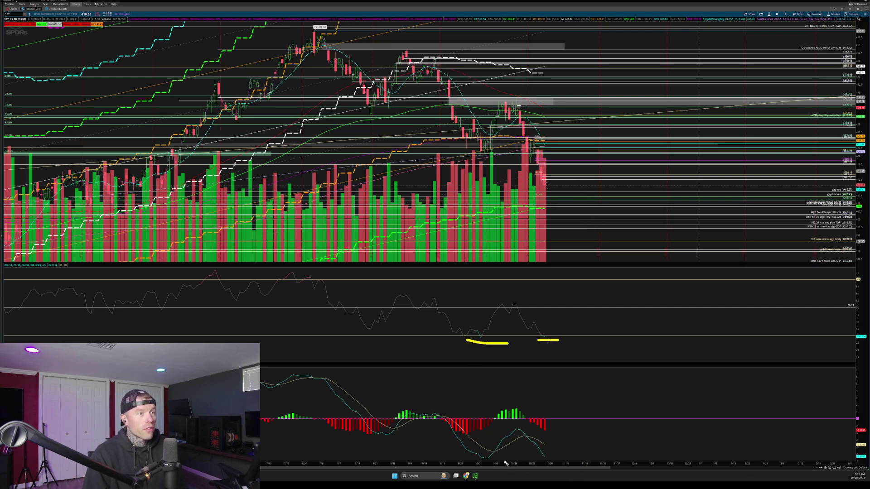
left_click_drag(479, 459, 557, 455)
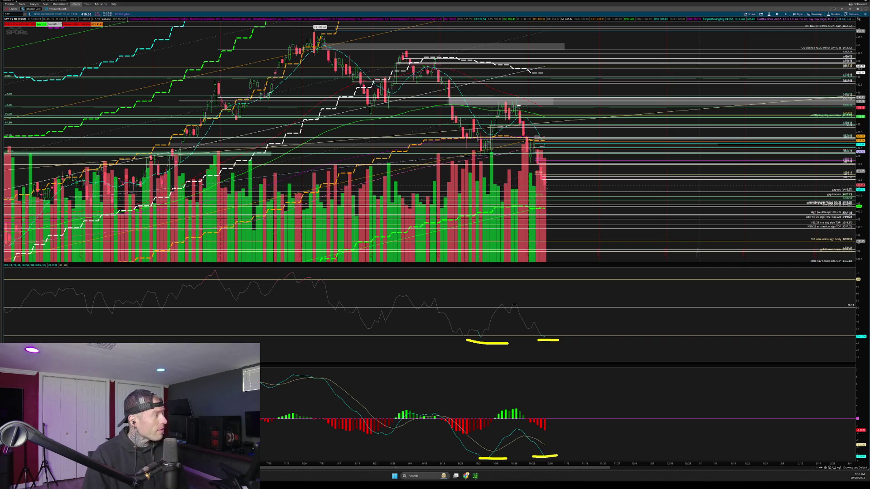
key("e")
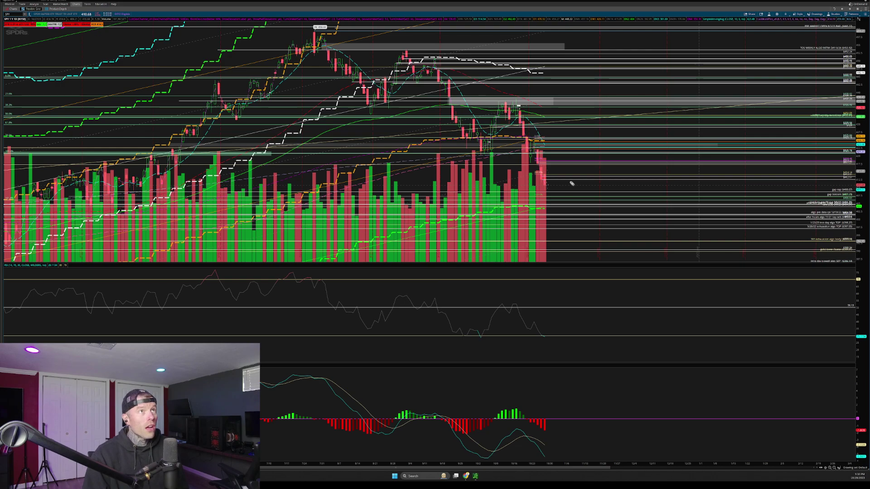
Step: Circle the gap top and gap bottom price labels in yellow, and clear the circle
mouse_move(856, 190)
left_mouse_down()
mouse_move(805, 193)
mouse_move(838, 216)
mouse_move(847, 190)
left_mouse_up()
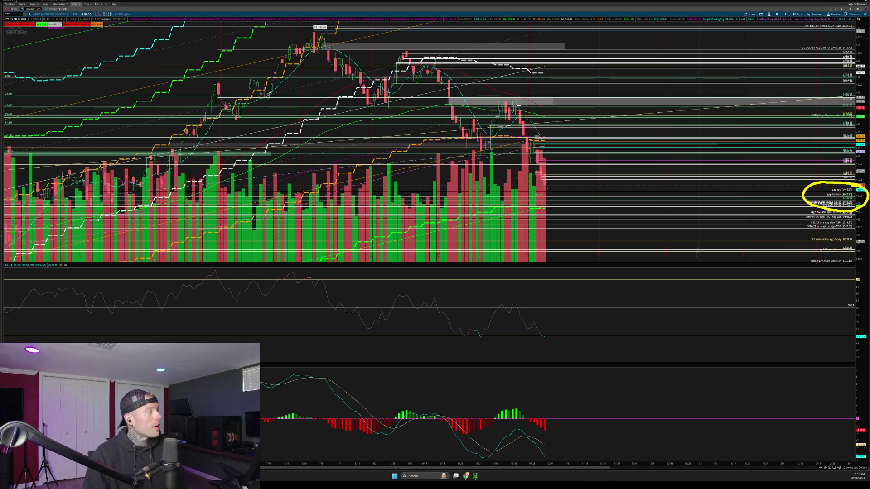
key("e")
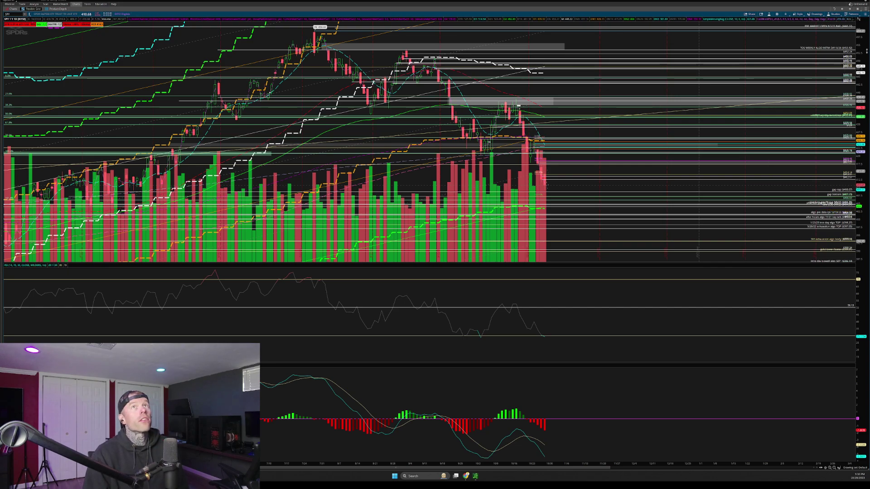
Step: Switch the chart to the five-day intraday timeframe, and trace and clear the latest session's morning price swings in yellow
left_click(785, 14)
left_click(772, 41)
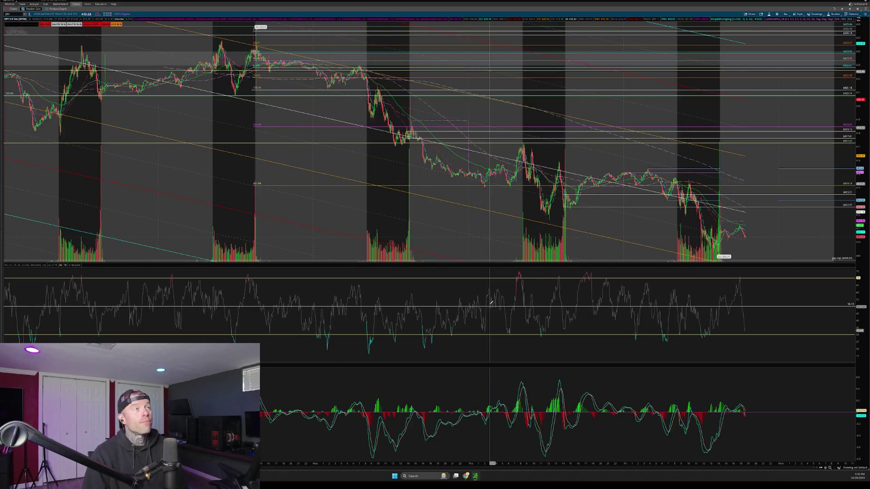
left_click_drag(868, 149, 868, 126)
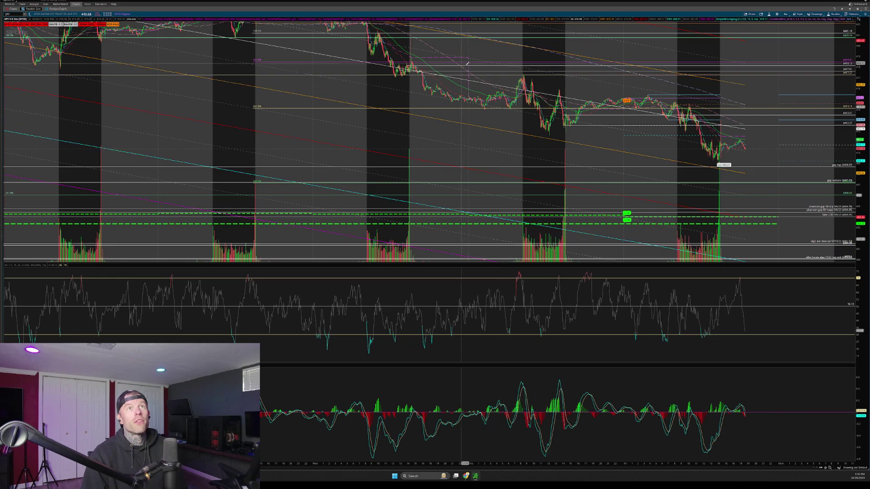
left_click_drag(463, 64, 860, 134)
left_click_drag(245, 25, 859, 160)
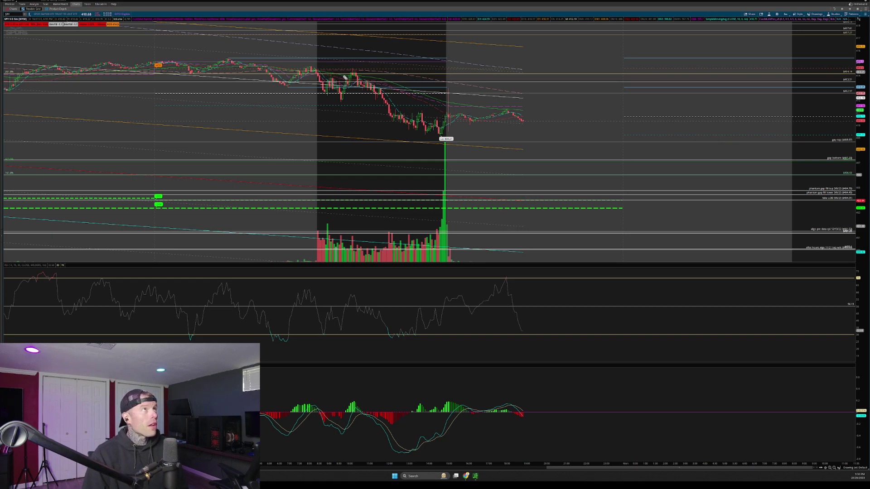
mouse_move(281, 85)
left_mouse_down()
mouse_move(336, 80)
mouse_move(342, 99)
mouse_move(353, 66)
mouse_move(365, 85)
left_mouse_up()
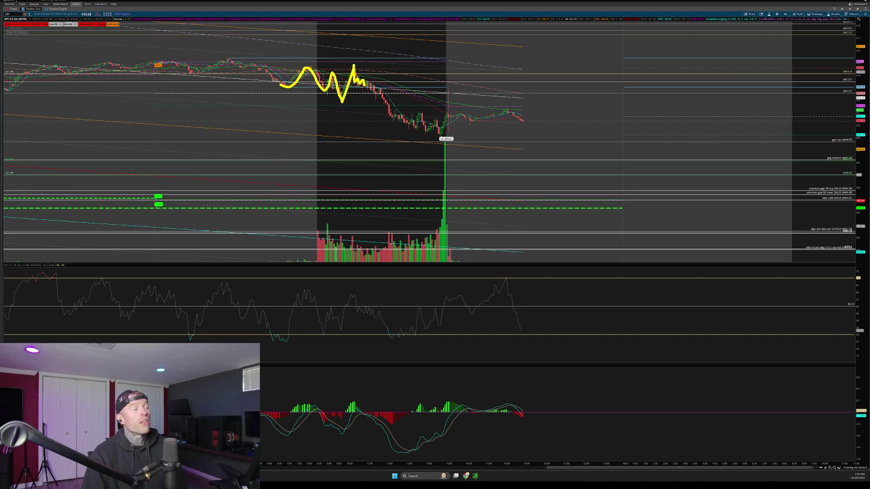
key("ctrl+shift+7")
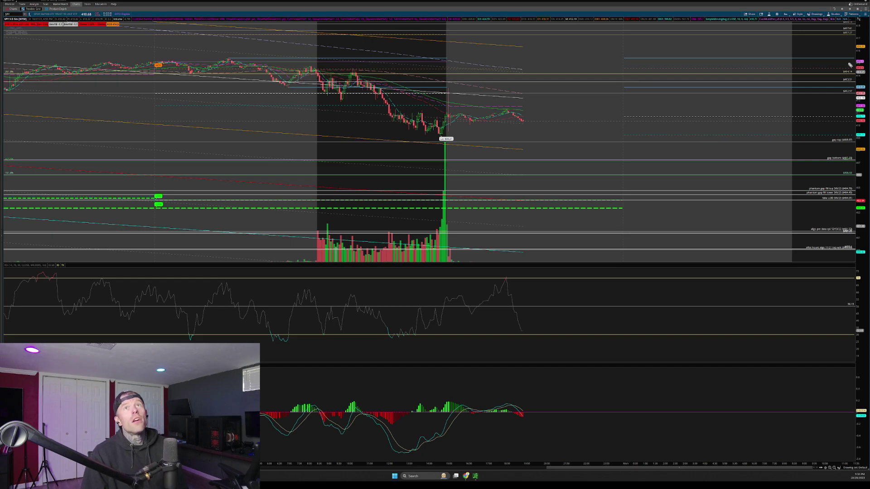
Step: Mark the 414 price level with a yellow circle, line, and upward and downward arrows at the morning high, and clear everything
mouse_move(850, 65)
left_mouse_down()
mouse_move(862, 68)
mouse_move(850, 84)
left_mouse_up()
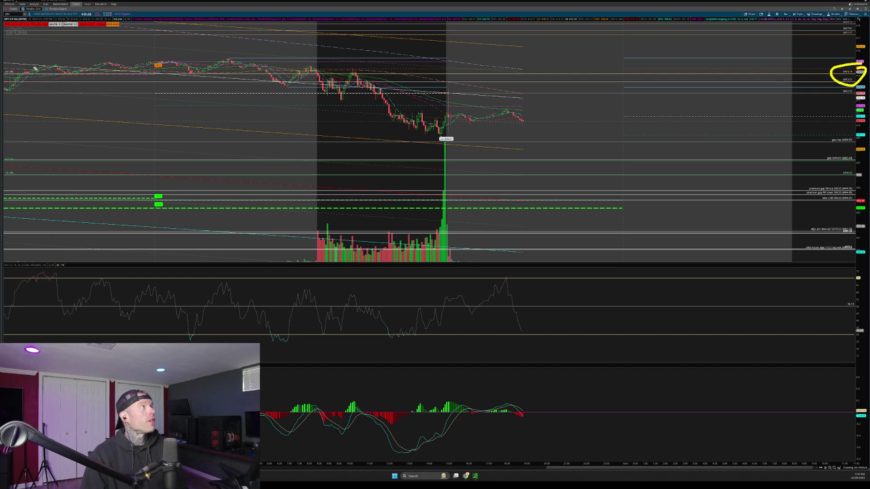
mouse_move(9, 74)
left_mouse_down()
mouse_move(404, 74)
mouse_move(390, 42)
left_mouse_up()
mouse_move(366, 46)
left_mouse_down()
mouse_move(396, 41)
mouse_move(407, 51)
left_mouse_up()
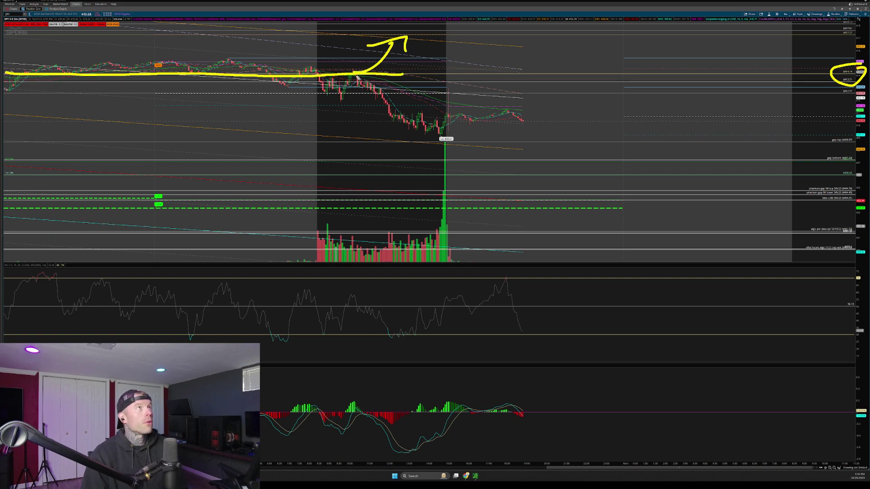
left_click_drag(351, 74, 384, 96)
left_click_drag(384, 96, 379, 85)
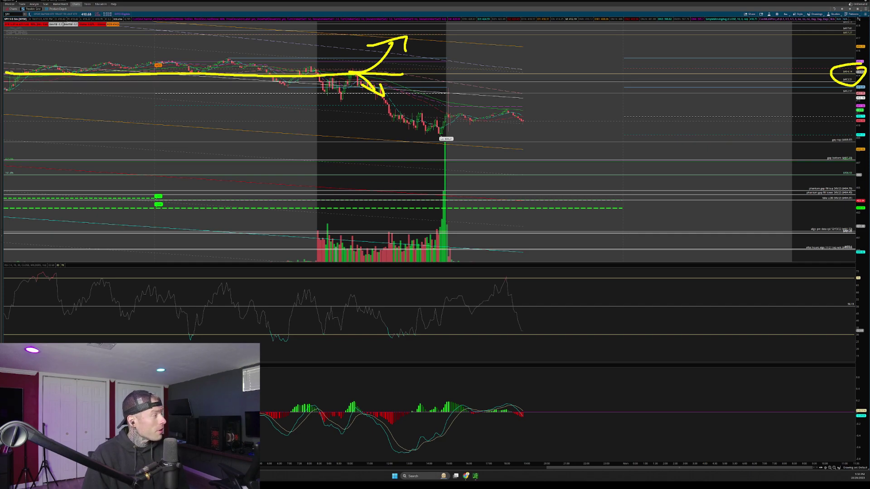
key("Escape")
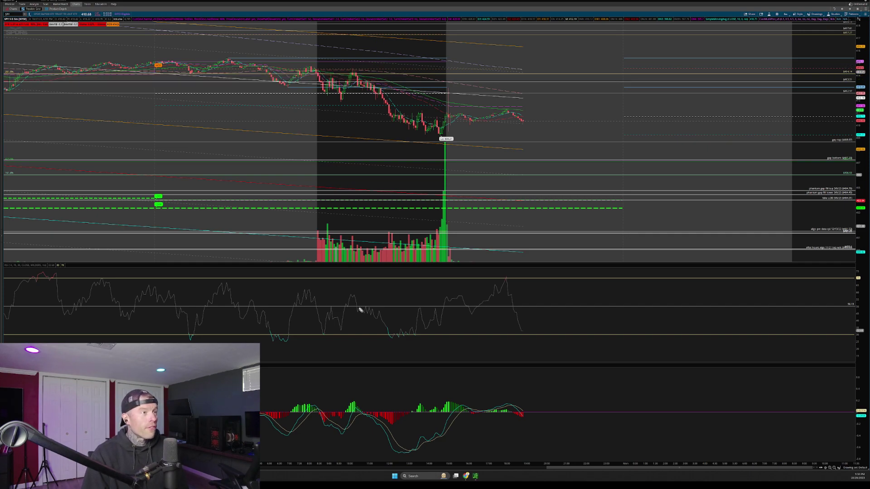
Step: Circle the morning MACD swings and draw a descending yellow line over the RSI peaks, and clear both marks
mouse_move(362, 405)
left_mouse_down()
mouse_move(274, 414)
mouse_move(360, 402)
left_mouse_up()
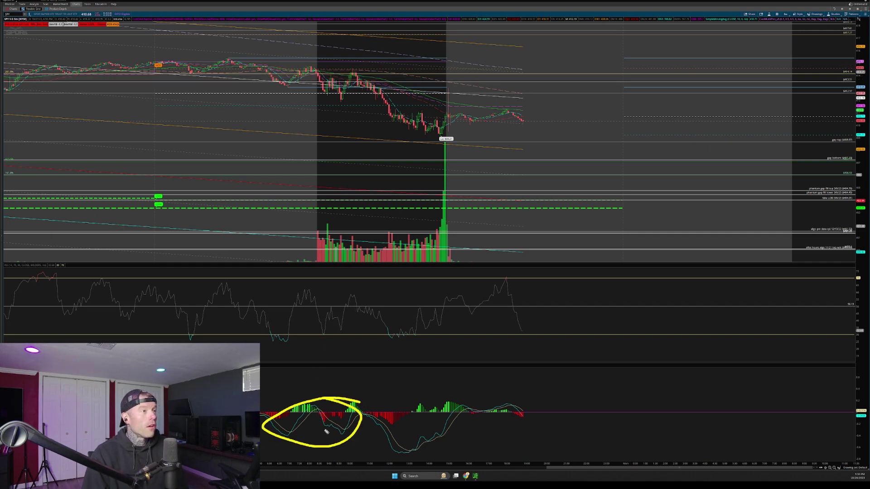
left_click_drag(218, 277, 384, 301)
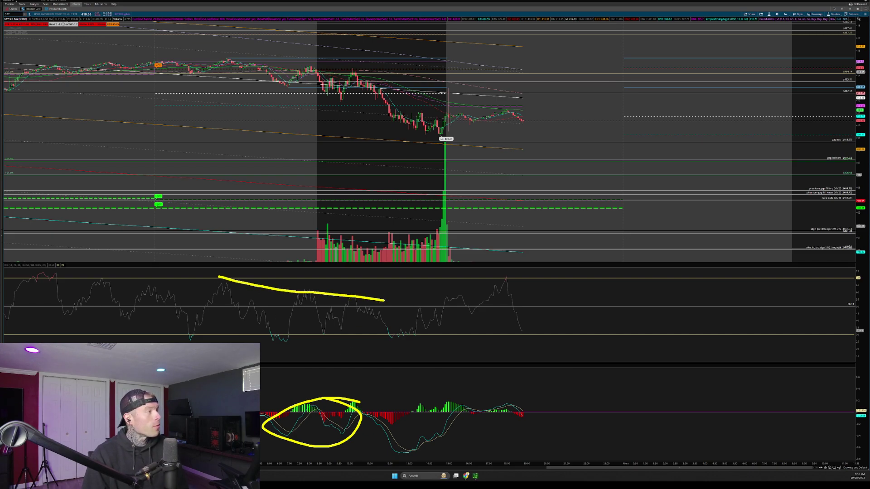
key("Escape")
Step: Number the three falling RSI peaks 1 to 3 and draw a descending yellow line over the matching price highs
left_click_drag(231, 274, 230, 282)
left_click_drag(296, 282, 357, 297)
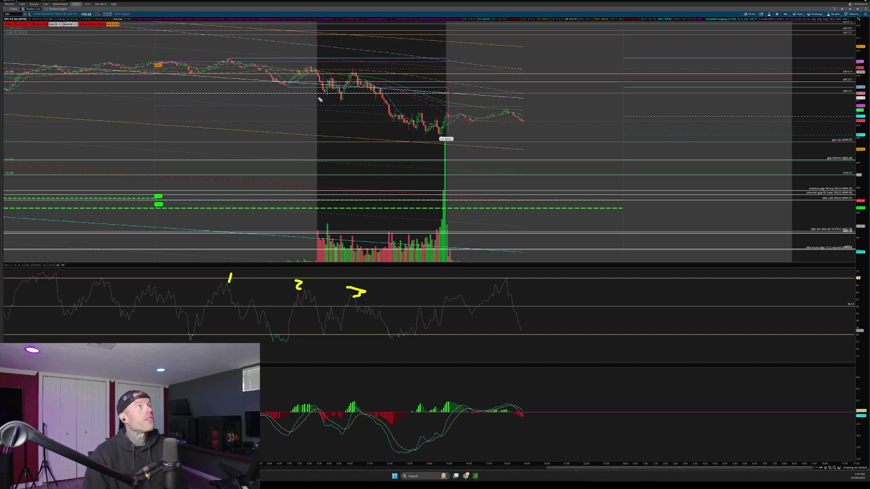
left_click_drag(229, 50, 361, 75)
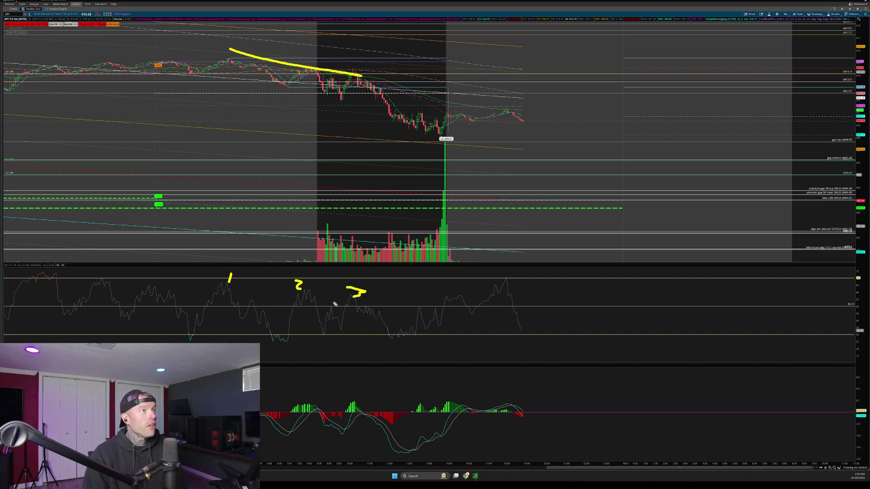
Step: Box the RSI zone below the midline, label it B, cross the three numbered peaks, and clear all drawings
mouse_move(214, 307)
left_mouse_down()
mouse_move(167, 328)
mouse_move(408, 338)
mouse_move(412, 305)
mouse_move(199, 308)
mouse_move(225, 326)
left_mouse_up()
mouse_move(226, 310)
left_mouse_down()
mouse_move(230, 317)
mouse_move(214, 326)
left_mouse_up()
mouse_move(246, 275)
left_mouse_down()
mouse_move(210, 294)
mouse_move(234, 292)
left_mouse_up()
left_click_drag(310, 283, 305, 299)
mouse_move(361, 291)
left_mouse_down()
mouse_move(354, 300)
mouse_move(362, 303)
left_mouse_up()
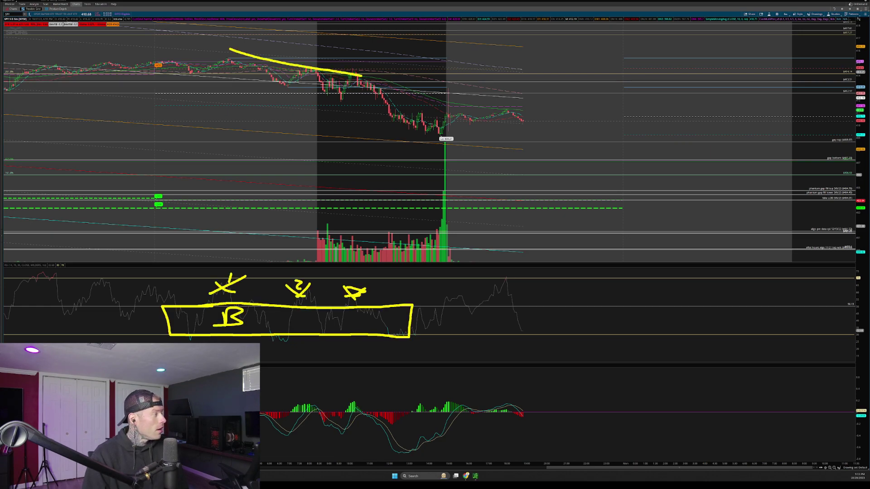
key("Escape")
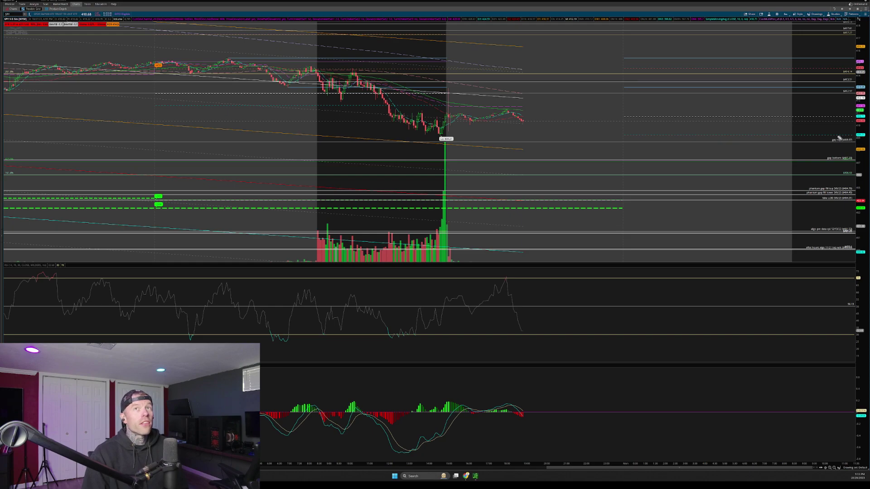
Step: Bracket the gap top and gap bottom levels and draw a wavy yellow line through the gap zone, and clear both
mouse_move(806, 133)
left_mouse_down()
mouse_move(866, 134)
mouse_move(862, 173)
mouse_move(821, 173)
left_mouse_up()
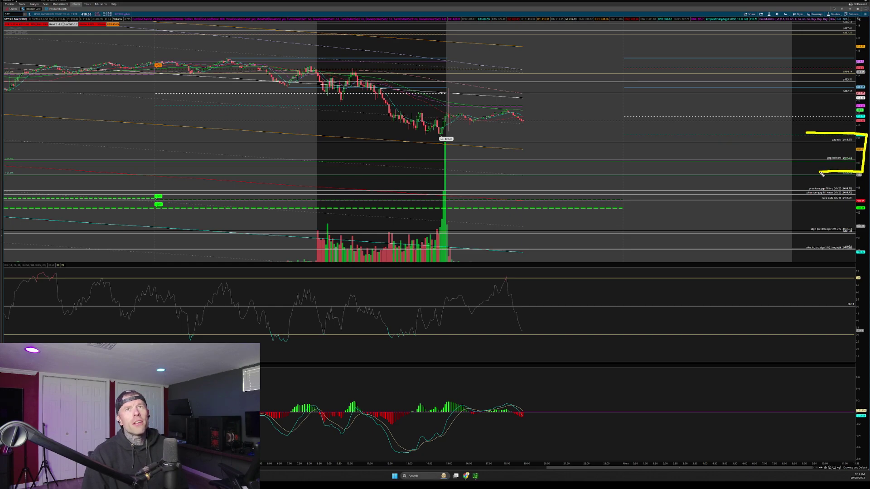
mouse_move(853, 142)
left_mouse_down()
mouse_move(477, 152)
mouse_move(265, 171)
left_mouse_up()
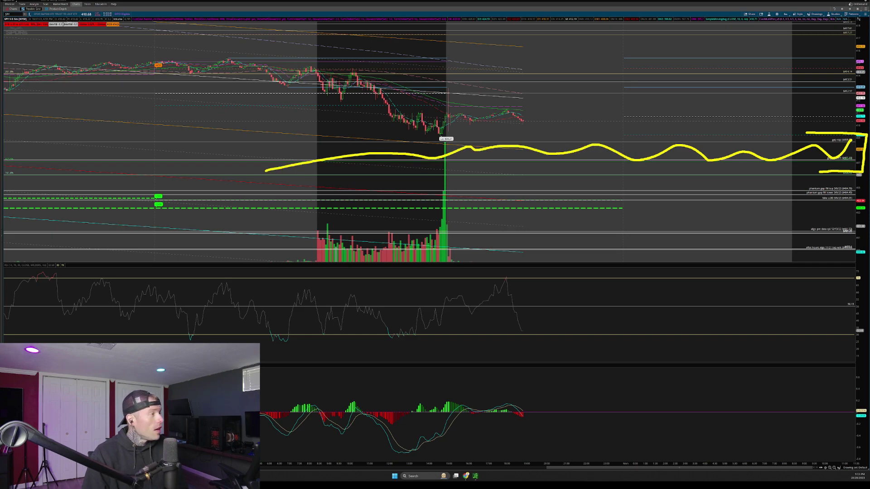
key("Escape")
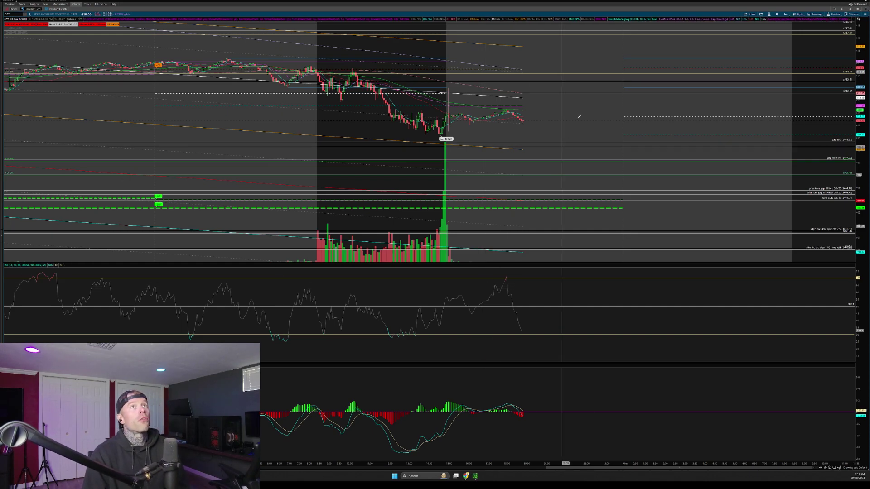
Step: Switch to TradingView and change the two-chart layout to a single chart of the S&P 500 E-mini futures
right_click(598, 42)
left_click(607, 50)
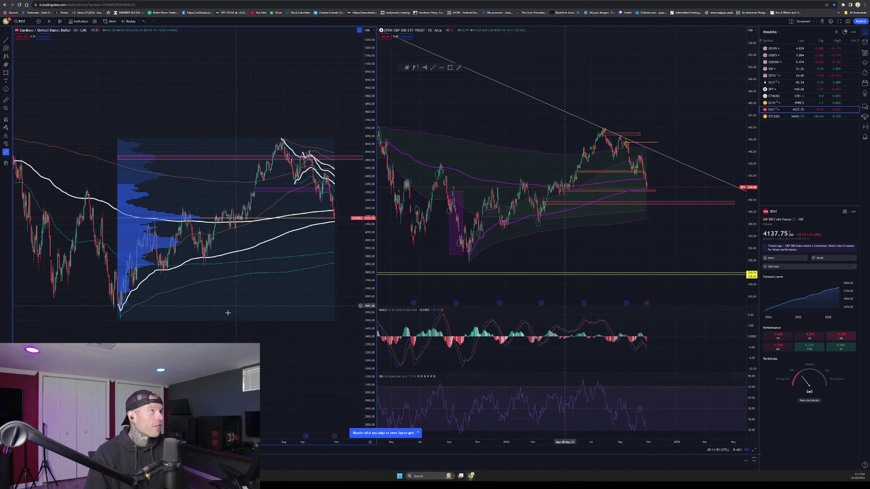
left_click(791, 22)
left_click(791, 22)
left_click(790, 21)
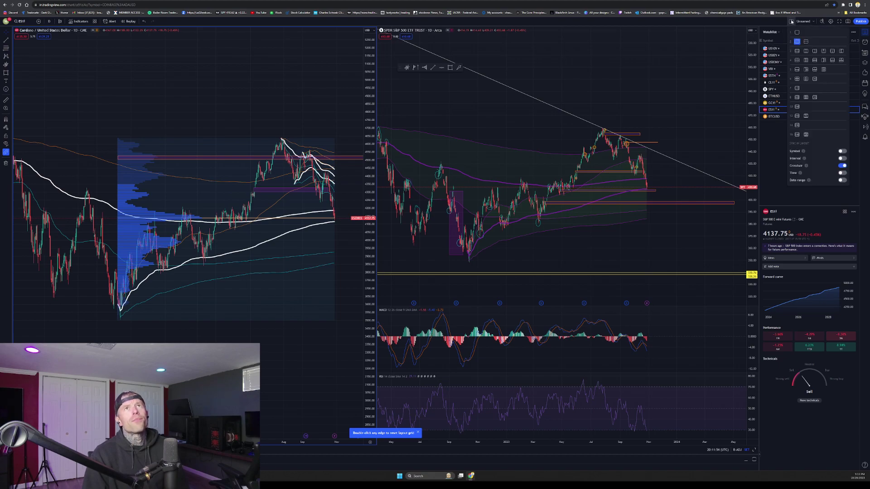
left_click(797, 33)
scroll(429, 372, "down", 5)
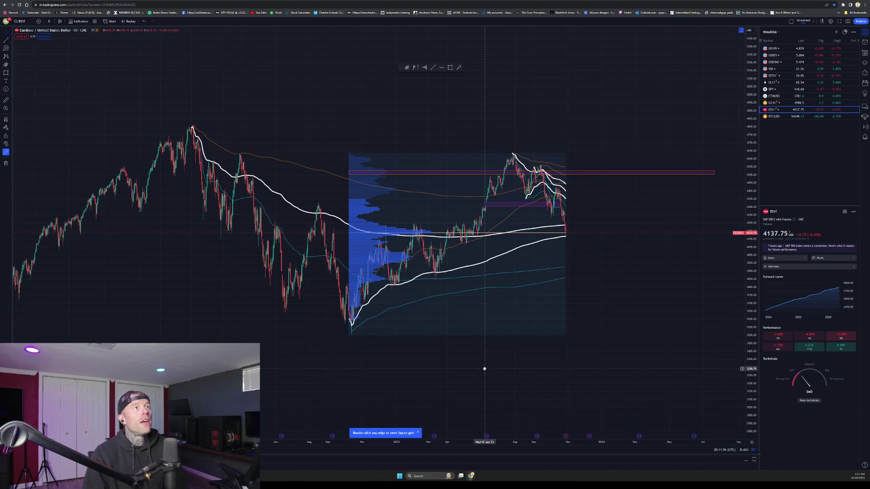
left_click_drag(429, 372, 335, 383)
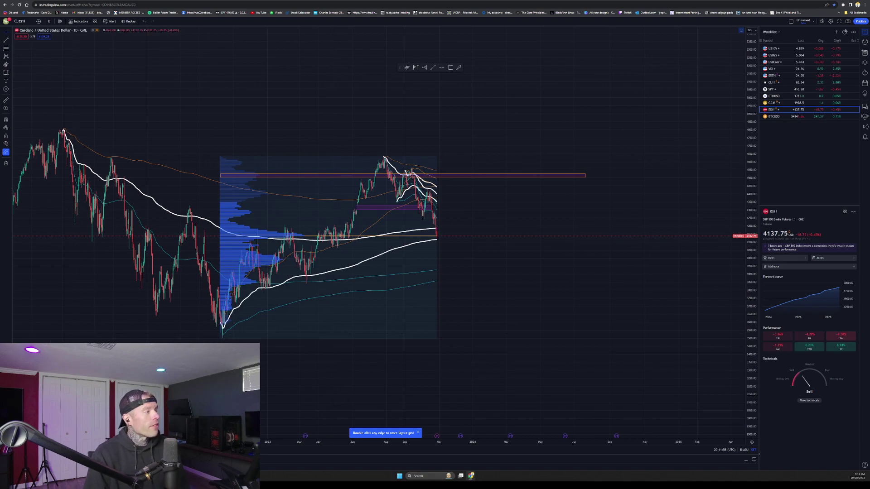
Step: Mark yellow crosses on the summer high and the volume profile's starting low, and bracket the price range between them
mouse_move(376, 156)
left_mouse_down()
mouse_move(388, 146)
mouse_move(388, 157)
left_mouse_up()
left_click_drag(212, 333, 225, 343)
left_click_drag(225, 333, 211, 343)
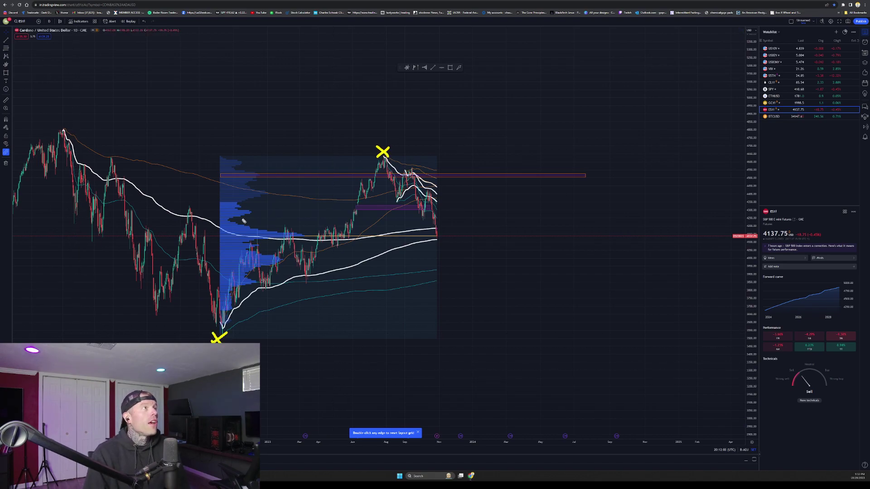
mouse_move(376, 155)
left_mouse_down()
mouse_move(221, 154)
mouse_move(222, 323)
mouse_move(284, 344)
left_mouse_up()
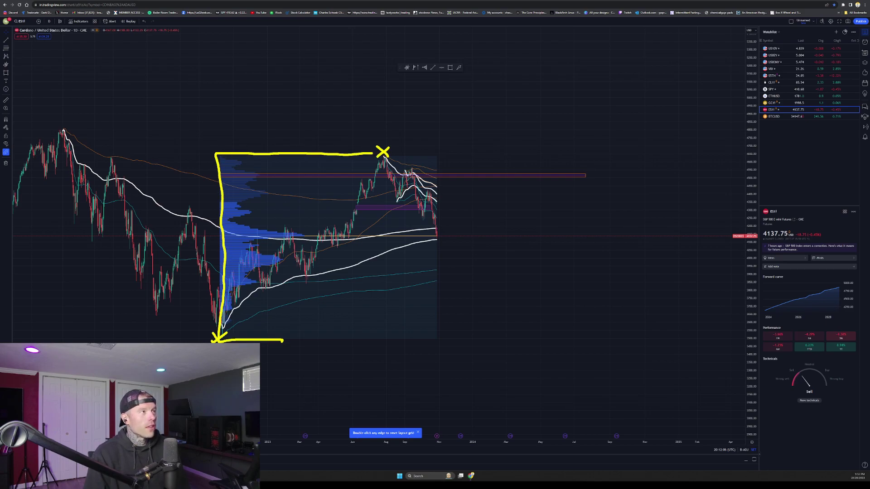
Step: Label the high T, draw a bell curve over the volume profile and a rising line from the low, and clear all marks
mouse_move(392, 140)
left_mouse_down()
mouse_move(393, 160)
mouse_move(403, 137)
left_mouse_up()
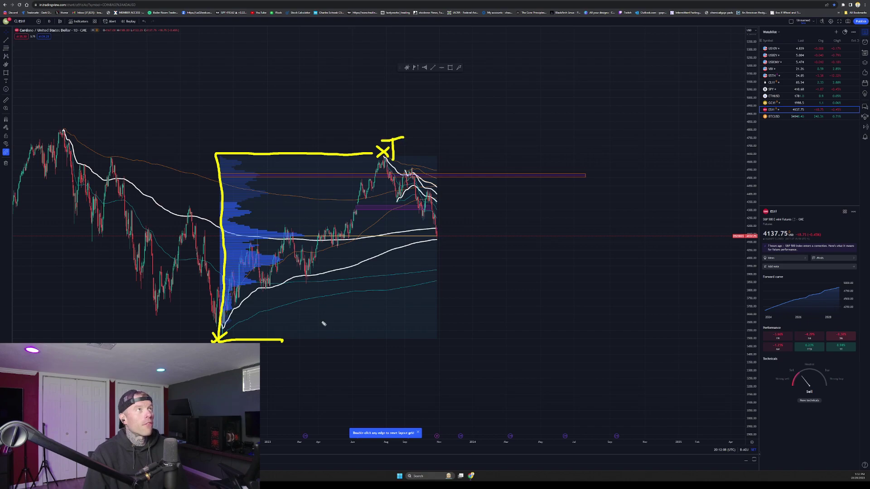
mouse_move(216, 156)
left_mouse_down()
mouse_move(300, 195)
mouse_move(304, 283)
mouse_move(224, 340)
left_mouse_up()
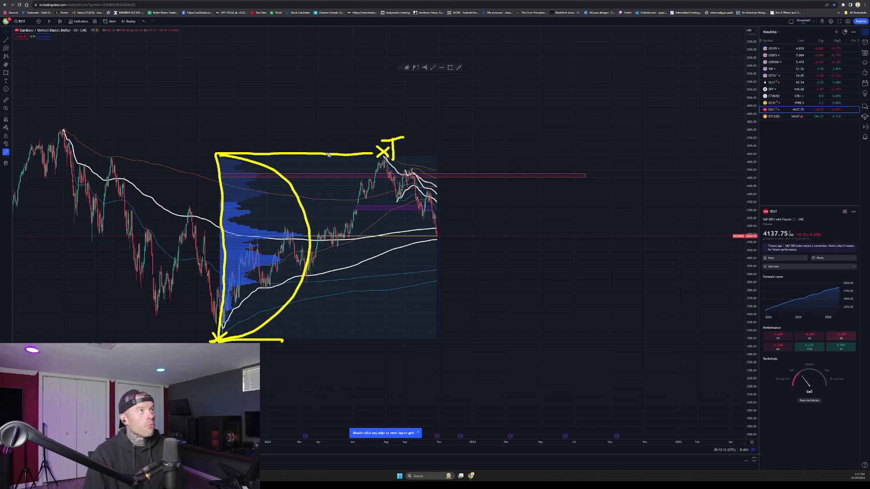
left_click_drag(255, 133, 243, 148)
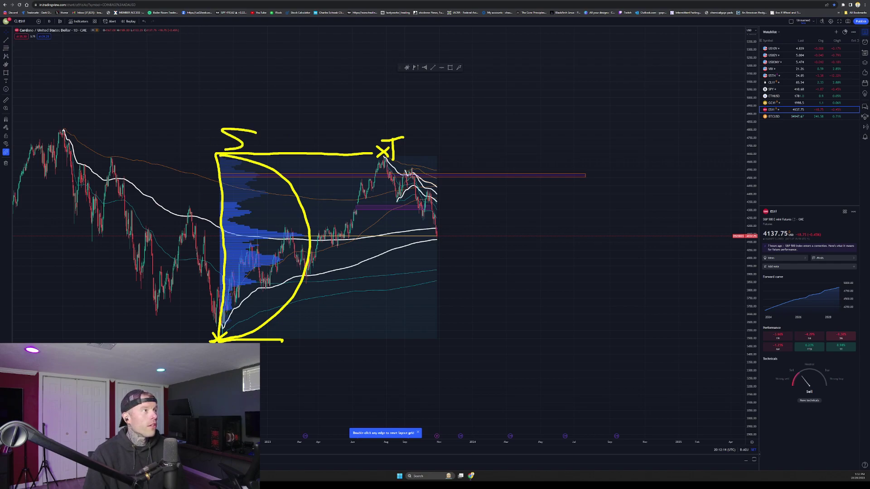
left_click_drag(172, 338, 212, 327)
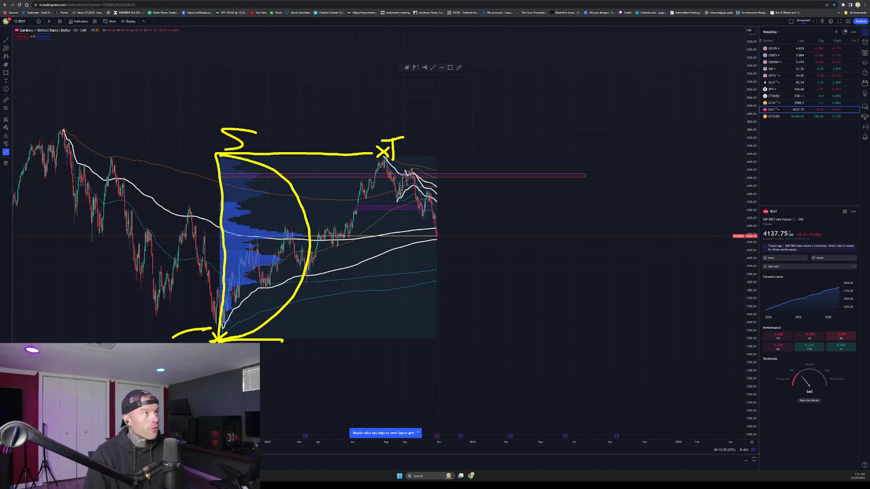
mouse_move(225, 341)
left_mouse_down()
mouse_move(209, 337)
mouse_move(285, 293)
mouse_move(428, 154)
left_mouse_up()
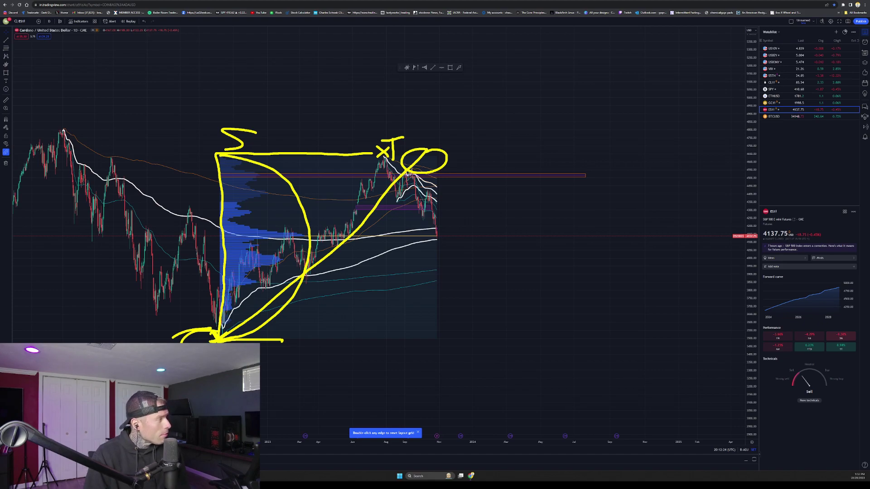
key("Escape")
Step: Circle three price reactions at the profile's highest-volume level, box the spring consolidation with an upward breakout arrow, and clear the marks
scroll(217, 321, "up", 5)
left_click_drag(215, 324, 581, 336)
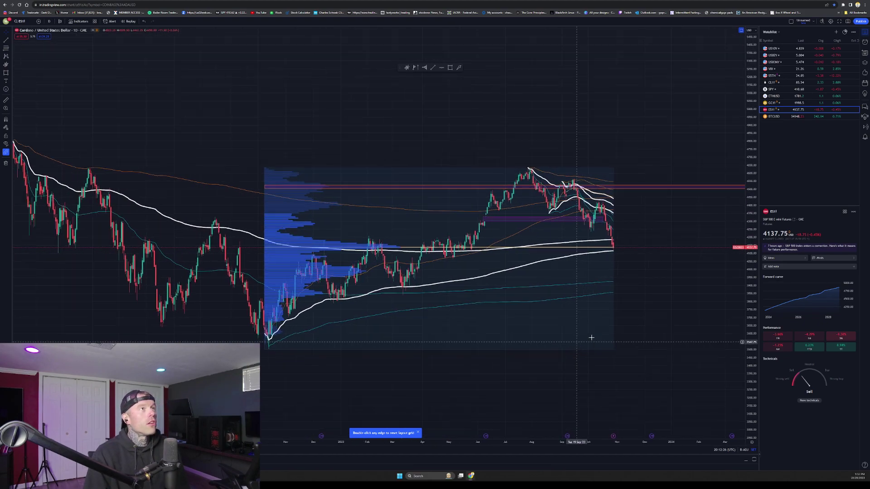
scroll(591, 337, "up", 5)
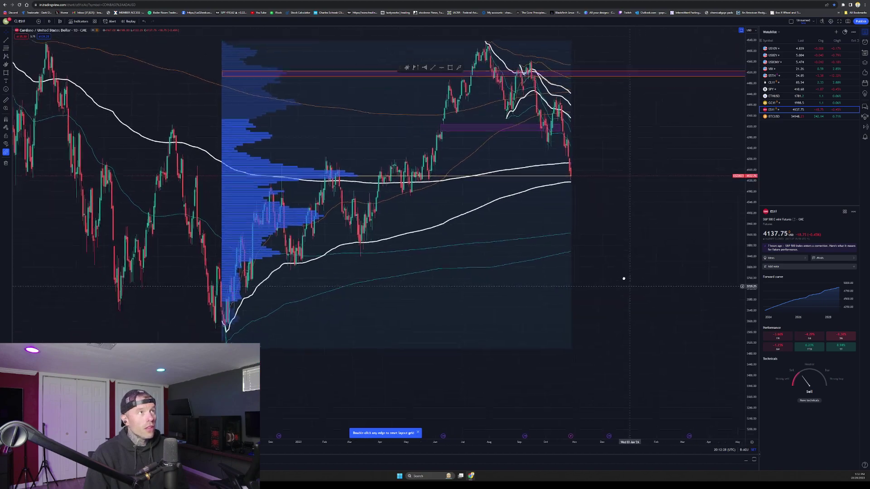
left_click_drag(624, 279, 649, 329)
left_click_drag(750, 246, 751, 281)
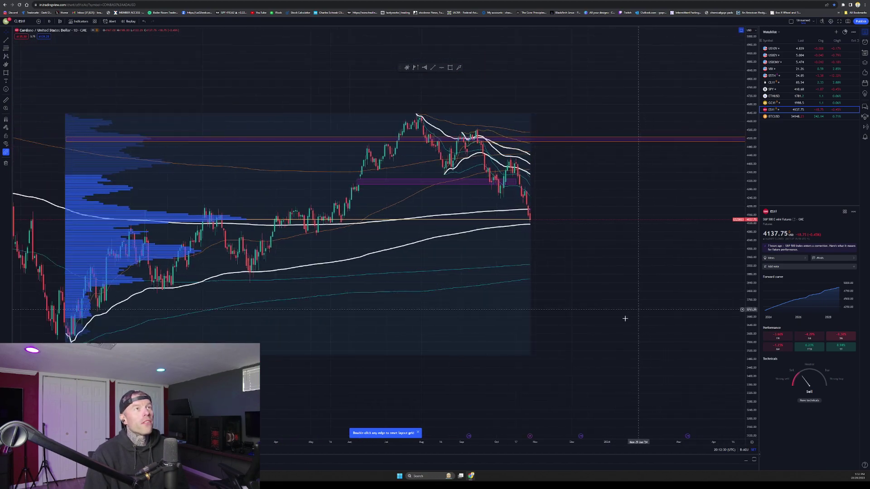
left_click_drag(573, 342, 672, 344)
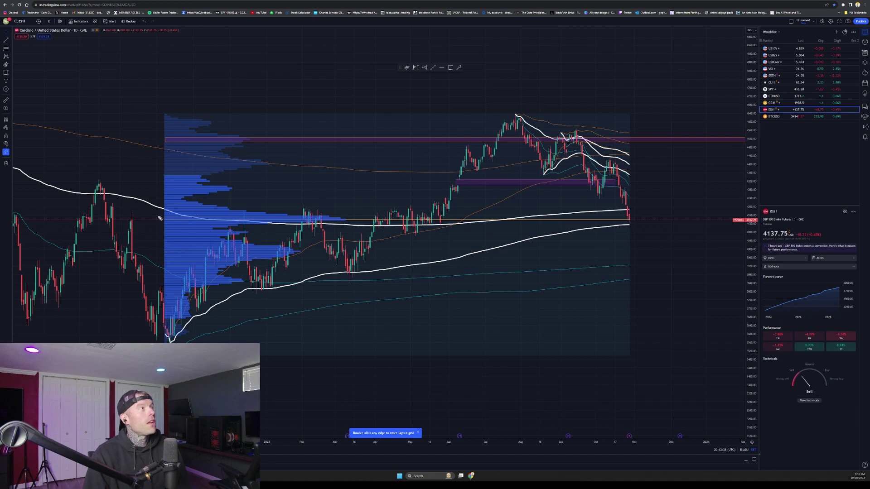
mouse_move(140, 211)
left_mouse_down()
mouse_move(120, 219)
mouse_move(138, 212)
left_mouse_up()
left_click_drag(252, 213, 251, 212)
mouse_move(312, 211)
left_mouse_down()
mouse_move(302, 212)
mouse_move(452, 212)
mouse_move(421, 230)
mouse_move(368, 212)
mouse_move(430, 214)
mouse_move(478, 148)
mouse_move(487, 164)
left_mouse_up()
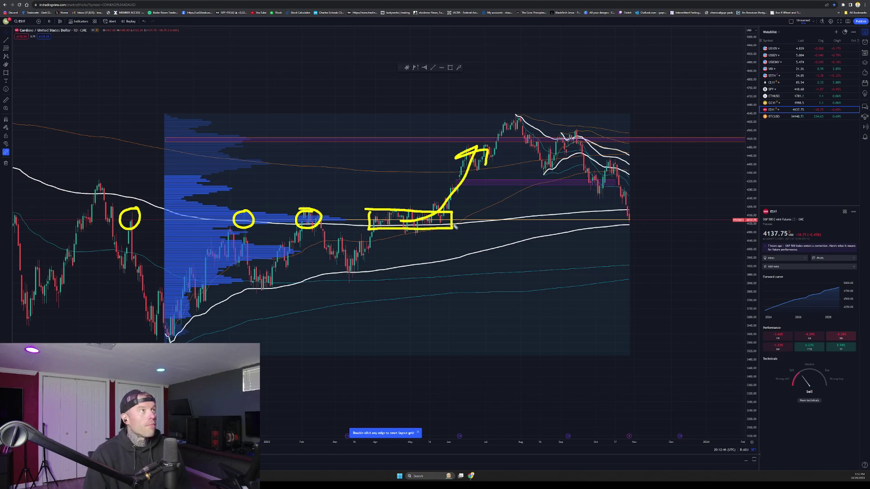
key("Escape")
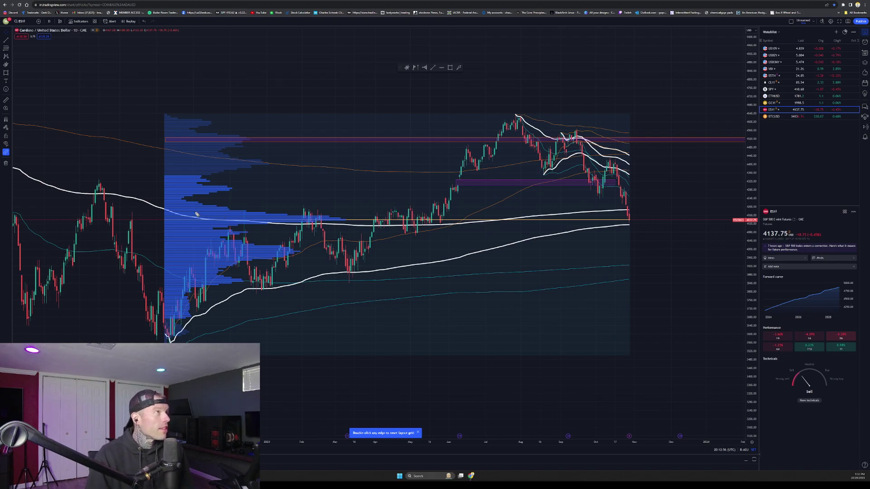
Step: Circle the volume profile's largest node and draw a wavy yellow line below the chart, and clear both
mouse_move(162, 203)
left_mouse_down()
mouse_move(324, 204)
mouse_move(297, 235)
mouse_move(159, 221)
mouse_move(205, 208)
left_mouse_up()
mouse_move(261, 428)
left_mouse_down()
mouse_move(351, 393)
mouse_move(475, 398)
mouse_move(587, 436)
left_mouse_up()
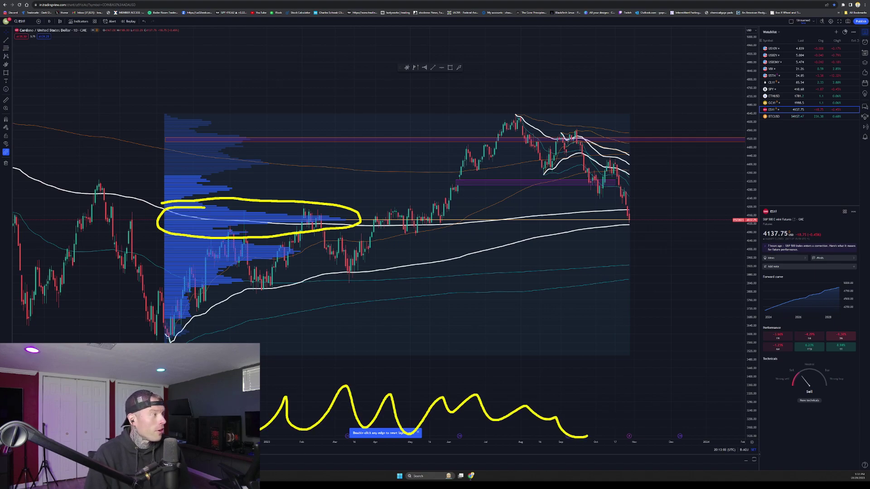
key("Escape")
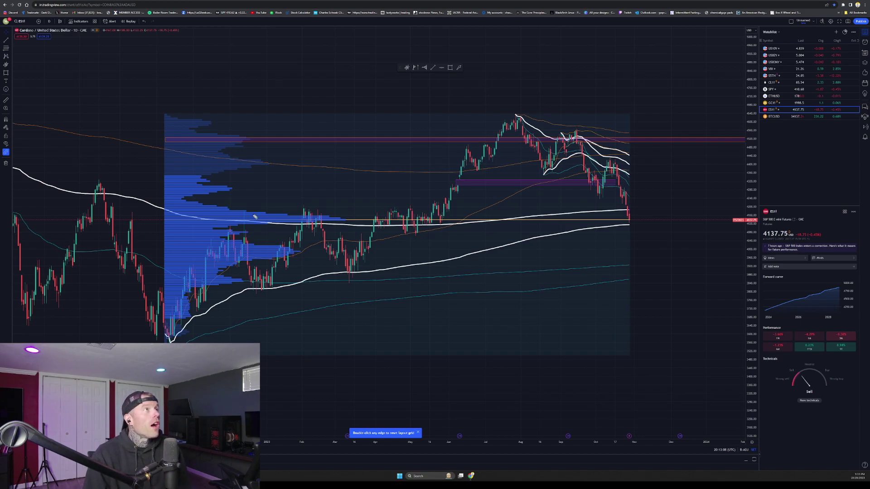
Step: Circle the successive price highs near the highest-volume level again, continuing to the spring consolidation, and clear the marks
left_click_drag(135, 216, 134, 217)
left_click_drag(236, 222, 245, 223)
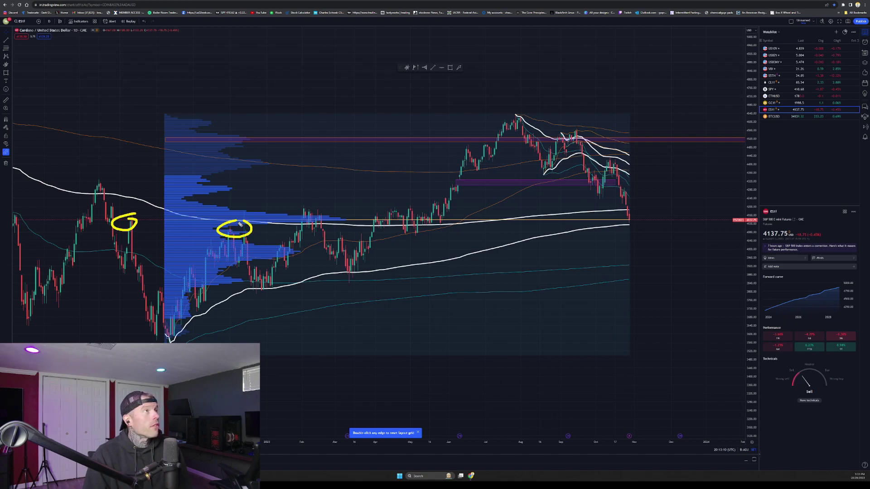
mouse_move(312, 213)
left_mouse_down()
mouse_move(387, 211)
mouse_move(474, 223)
mouse_move(372, 228)
mouse_move(393, 216)
left_mouse_up()
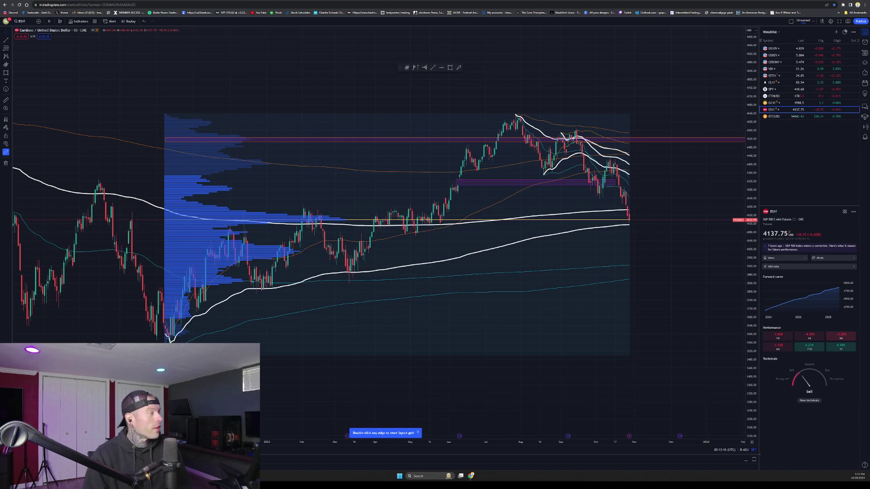
Step: Draw a thin rectangle zone along the highest-volume level, from the profile's starting edge to beyond the latest candles
left_click_drag(752, 280, 756, 107)
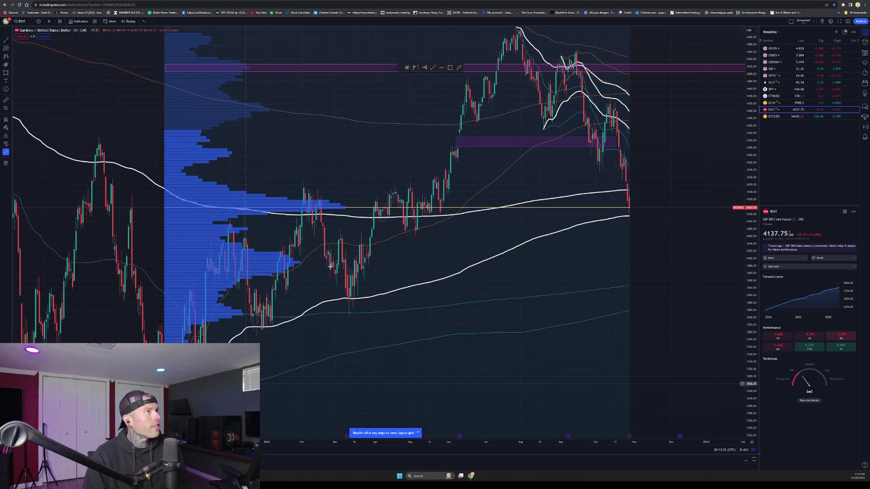
left_click_drag(749, 258, 765, 72)
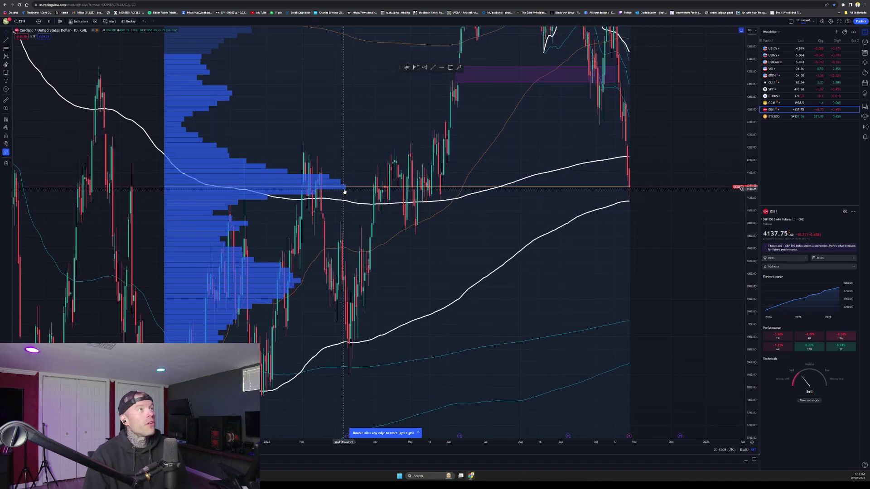
left_click_drag(750, 143, 468, 381)
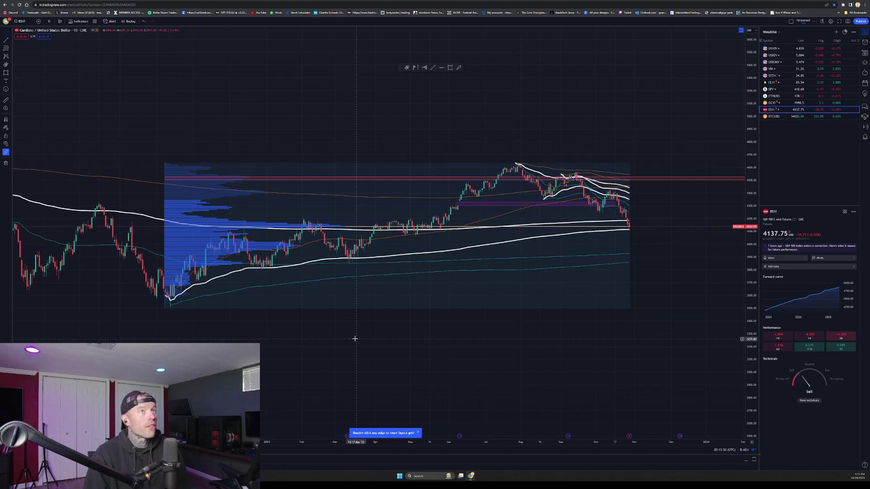
left_click_drag(751, 260, 764, 199)
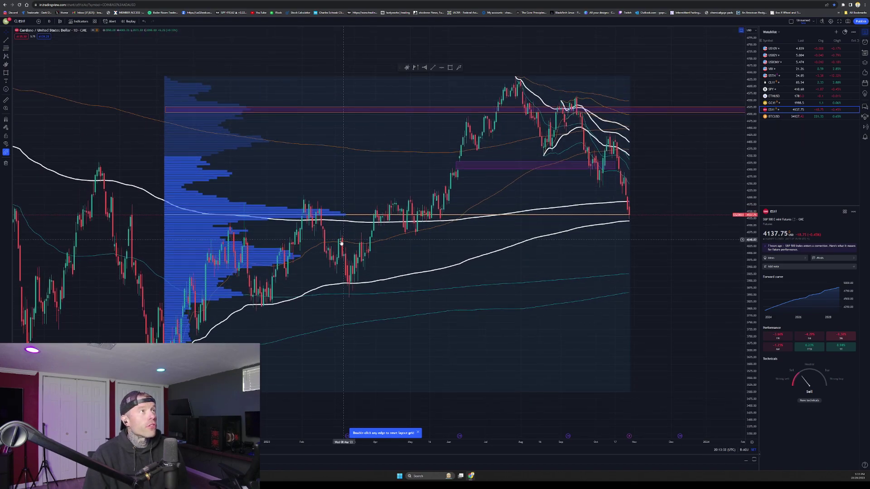
left_click(450, 67)
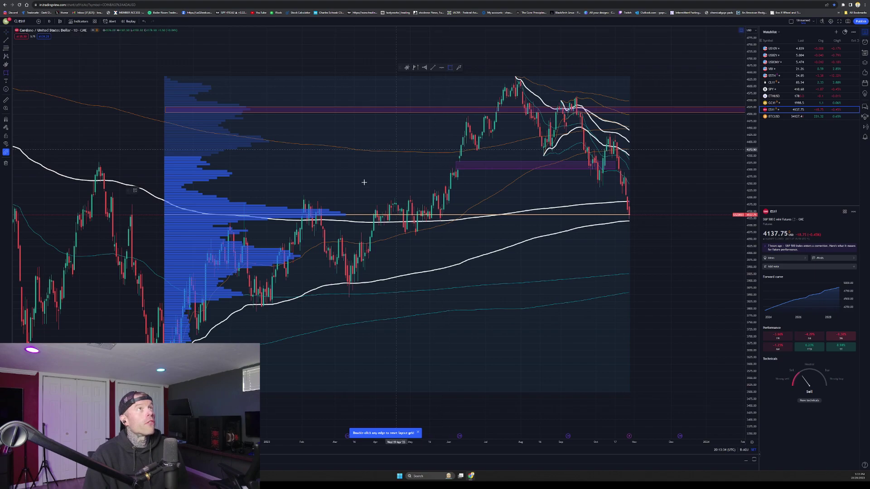
left_click(162, 214)
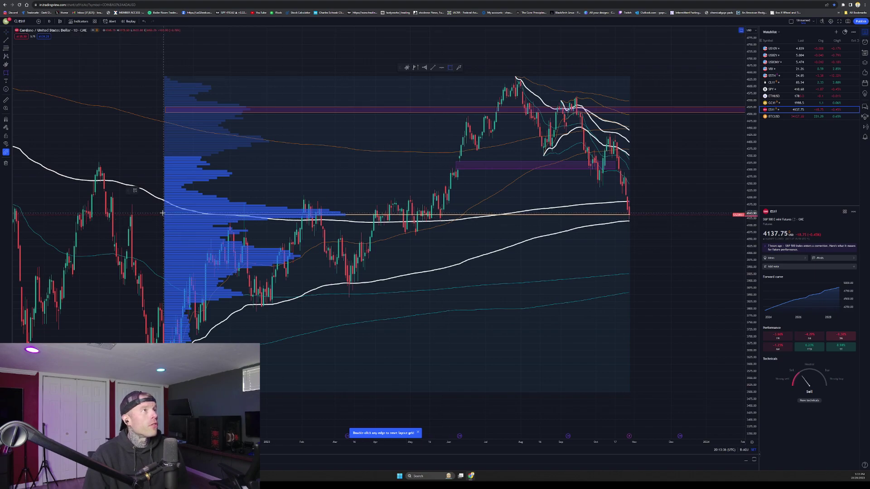
left_click(162, 214)
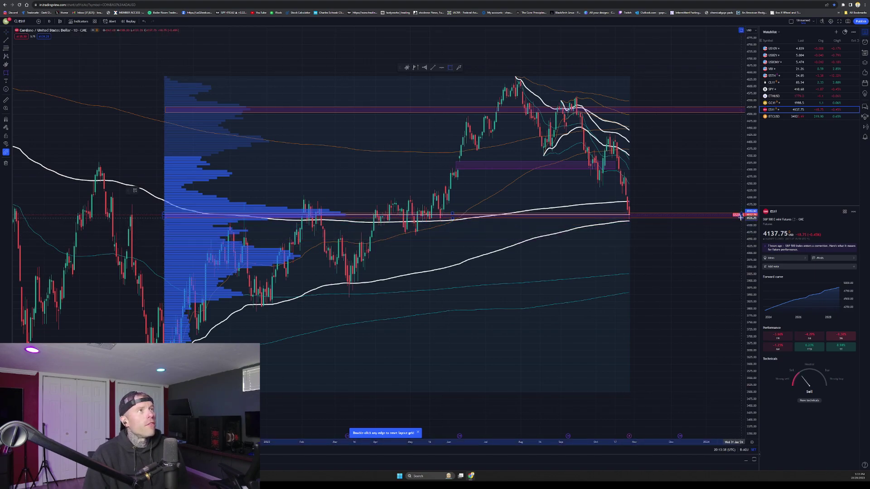
left_click(742, 215)
Step: Draw a descending yellow line over the summer and September highs and trace the V-shaped swing beneath it, and clear both
left_click_drag(750, 213, 751, 148)
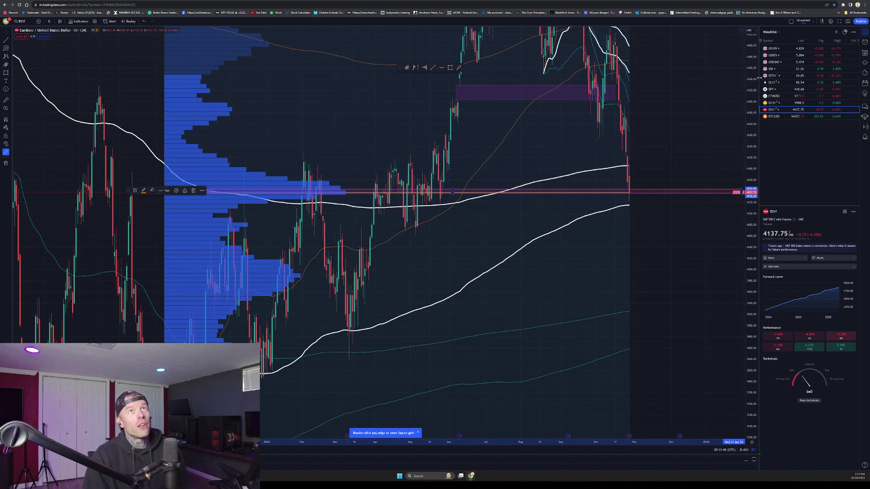
left_click_drag(749, 92, 729, 312)
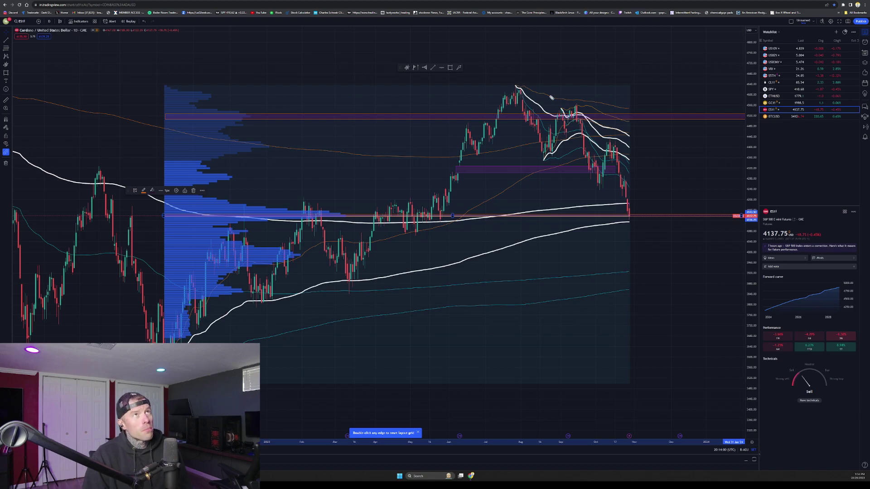
left_click_drag(499, 75, 641, 128)
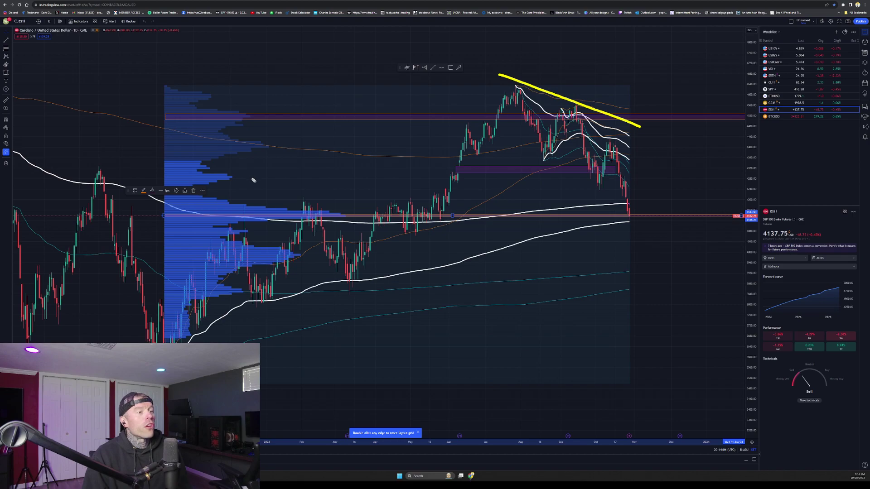
mouse_move(509, 85)
left_mouse_down()
mouse_move(551, 161)
mouse_move(576, 112)
left_mouse_up()
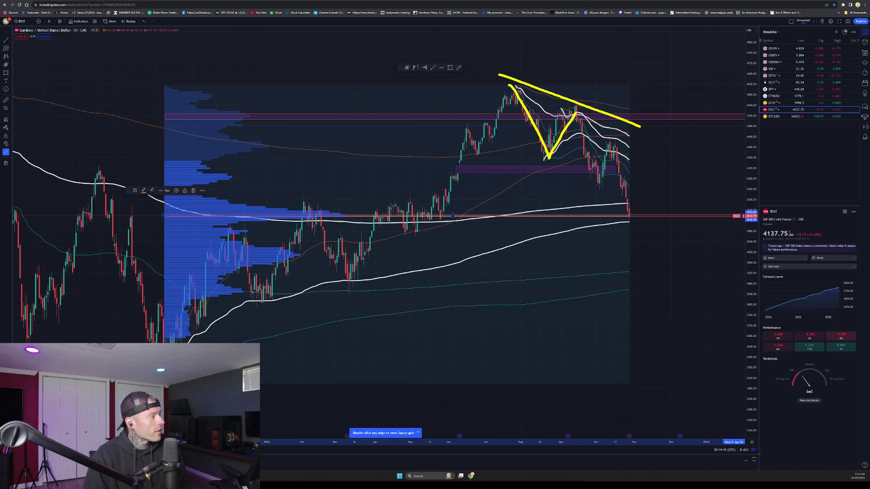
key("Escape")
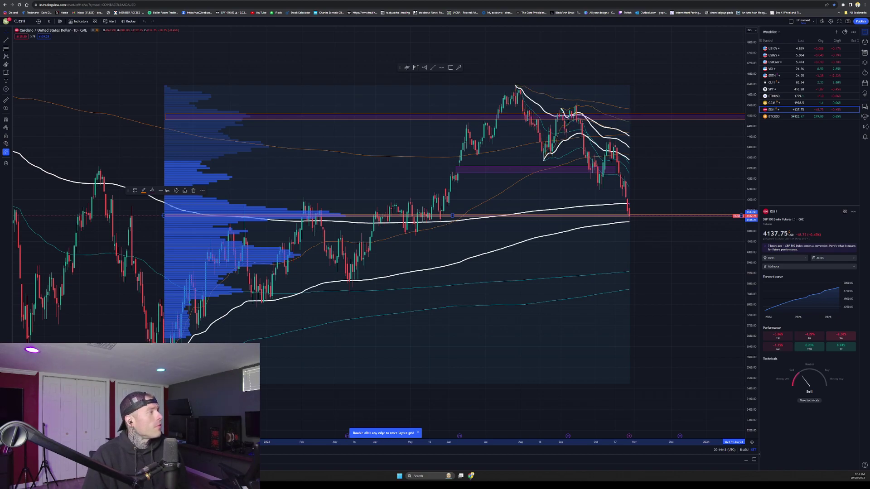
Step: Draw a second thin rectangle zone between the purple gap box and the upper zone, and briefly mark the falling highs
left_click(450, 68)
mouse_move(164, 147)
left_mouse_down()
mouse_move(281, 171)
mouse_move(739, 147)
left_mouse_up()
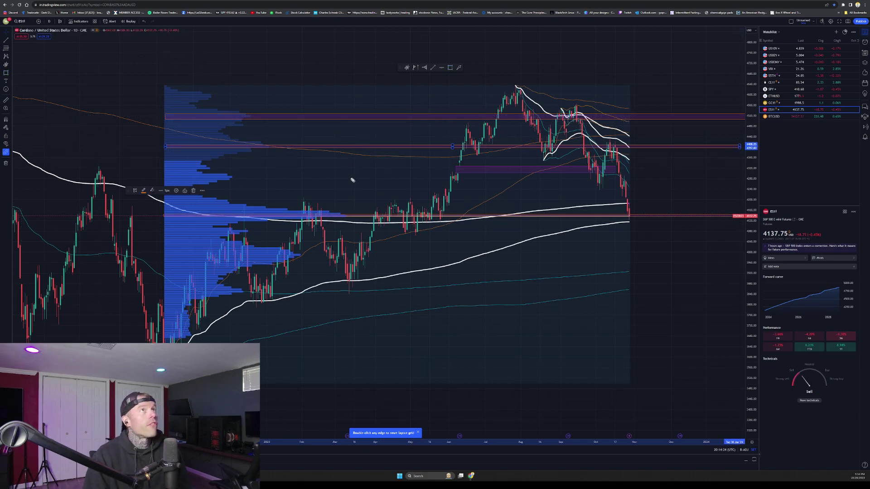
mouse_move(509, 67)
left_mouse_down()
mouse_move(530, 92)
mouse_move(621, 109)
left_mouse_up()
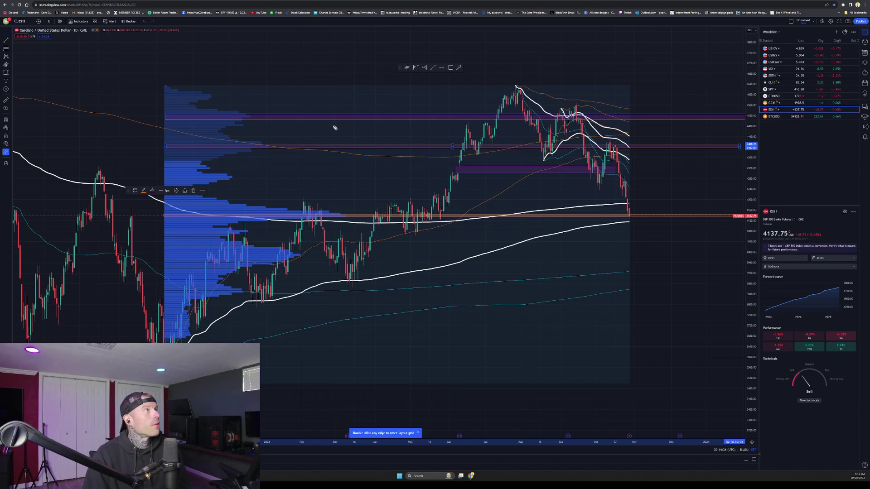
Step: Mark the uppermost volume zone with a yellow arrow and wavy line, trace the August drop and rebound around it, and clear the marks
mouse_move(140, 111)
left_mouse_down()
mouse_move(142, 122)
mouse_move(242, 116)
left_mouse_up()
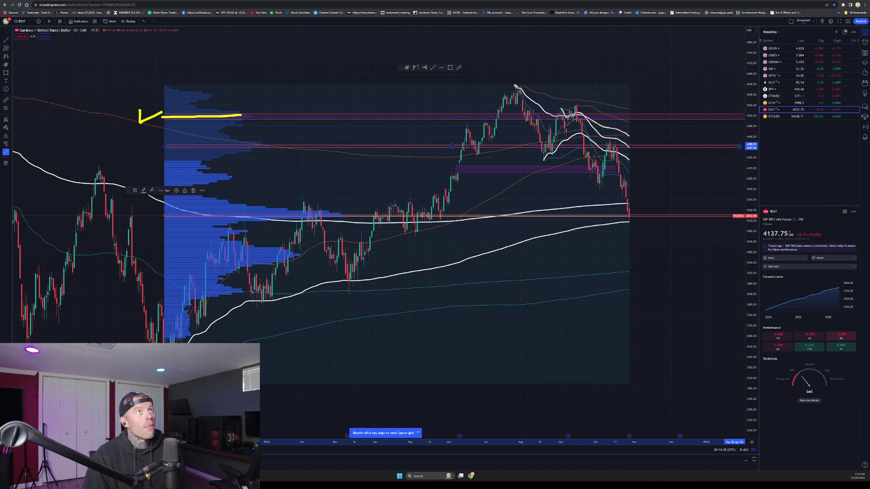
left_click_drag(515, 86, 547, 159)
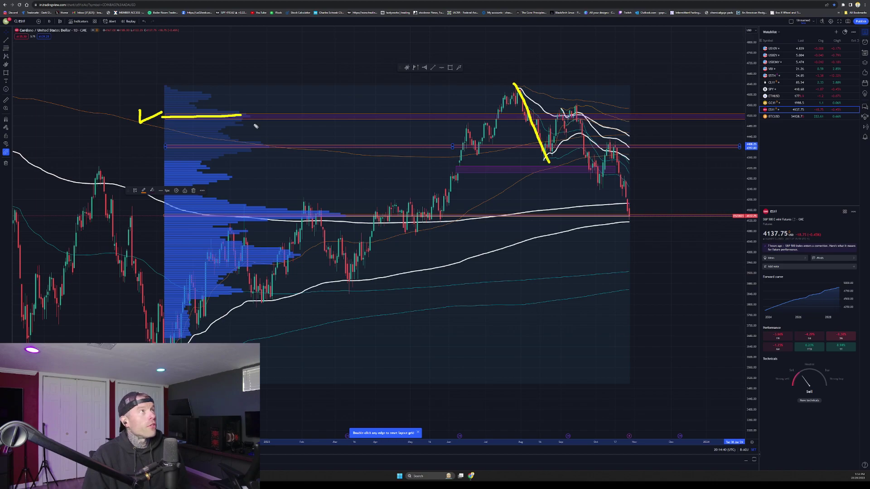
left_click_drag(209, 113, 729, 117)
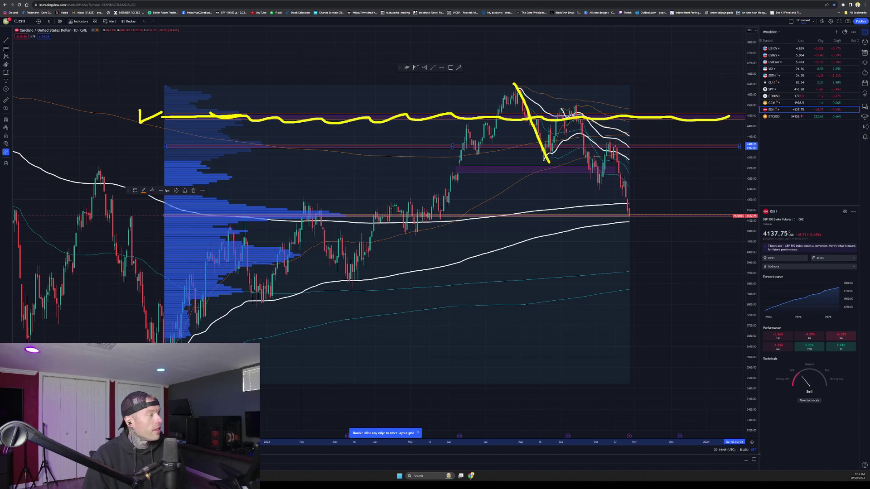
key("e")
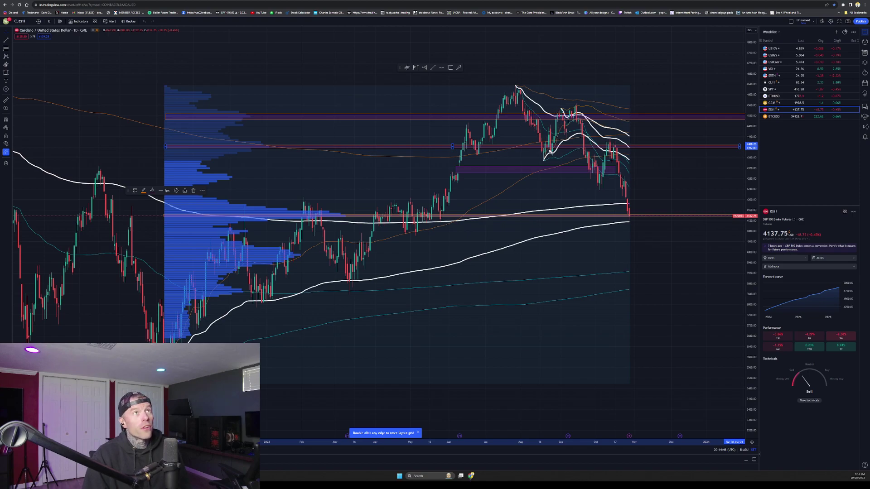
mouse_move(545, 156)
left_mouse_down()
mouse_move(560, 113)
mouse_move(568, 141)
mouse_move(578, 108)
mouse_move(579, 126)
left_mouse_up()
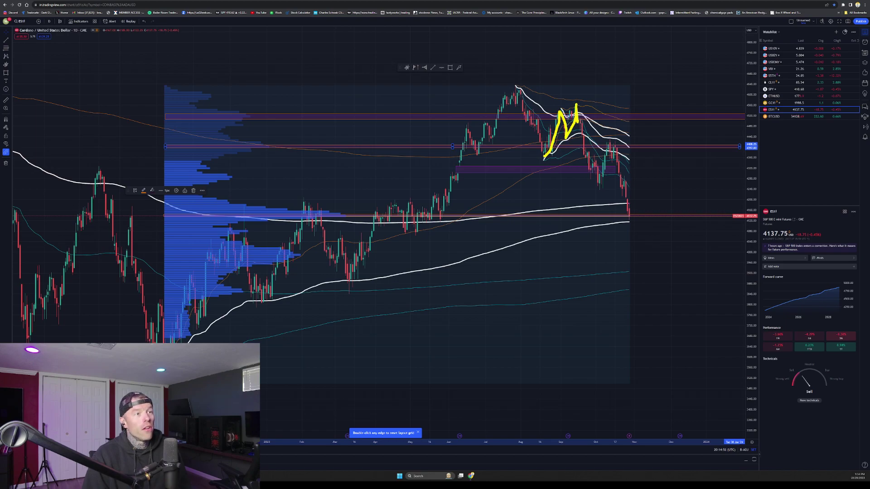
key("Escape")
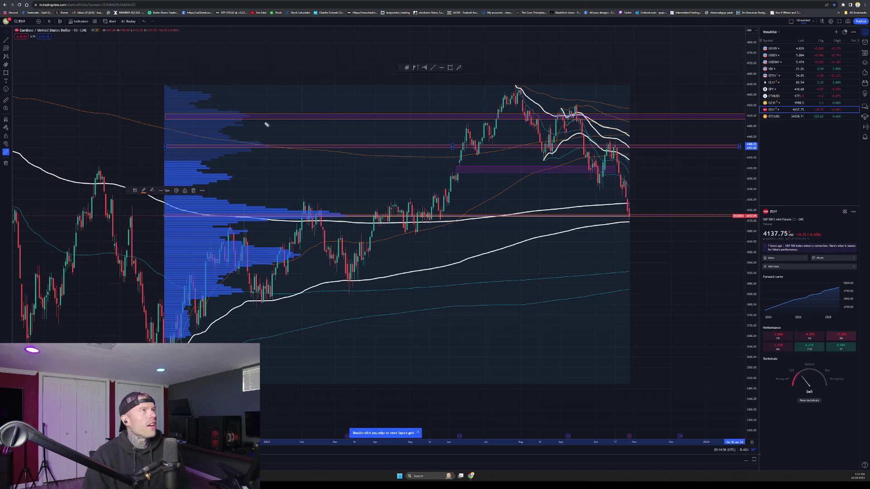
Step: Mark the summer high "H", trace the swings down to the October low, point out the two upper volume levels, and clear everything
left_click_drag(516, 87, 549, 158)
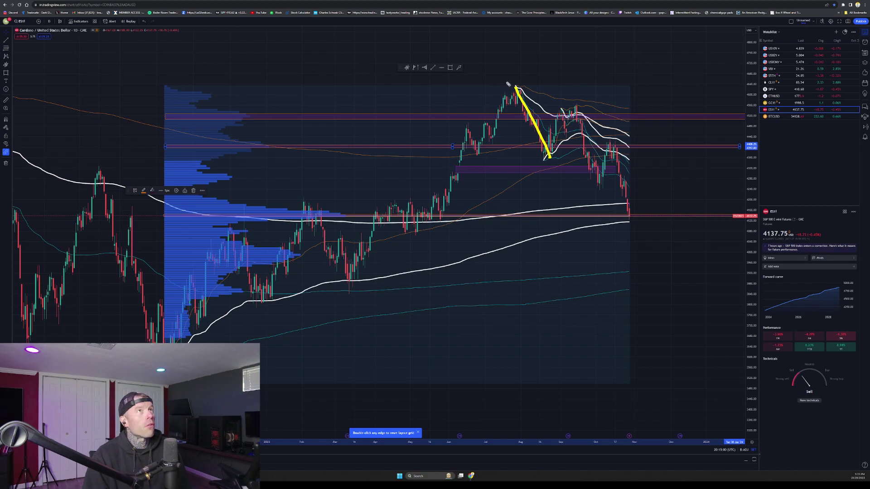
mouse_move(511, 70)
left_mouse_down()
mouse_move(513, 90)
mouse_move(525, 82)
left_mouse_up()
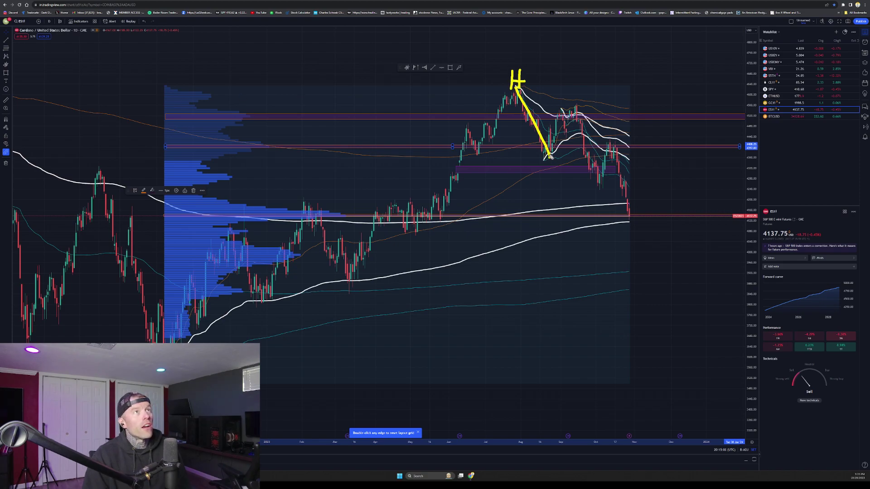
mouse_move(529, 146)
left_mouse_down()
mouse_move(535, 158)
mouse_move(467, 171)
mouse_move(317, 173)
mouse_move(259, 154)
mouse_move(278, 154)
left_mouse_up()
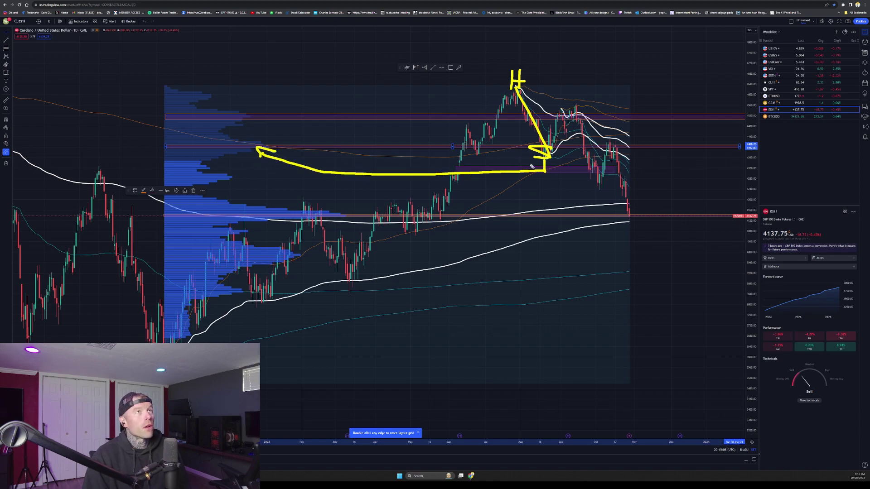
left_click_drag(549, 156, 573, 113)
mouse_move(154, 108)
left_mouse_down()
mouse_move(189, 103)
mouse_move(272, 118)
mouse_move(150, 119)
mouse_move(183, 103)
left_mouse_up()
left_click_drag(574, 109, 599, 177)
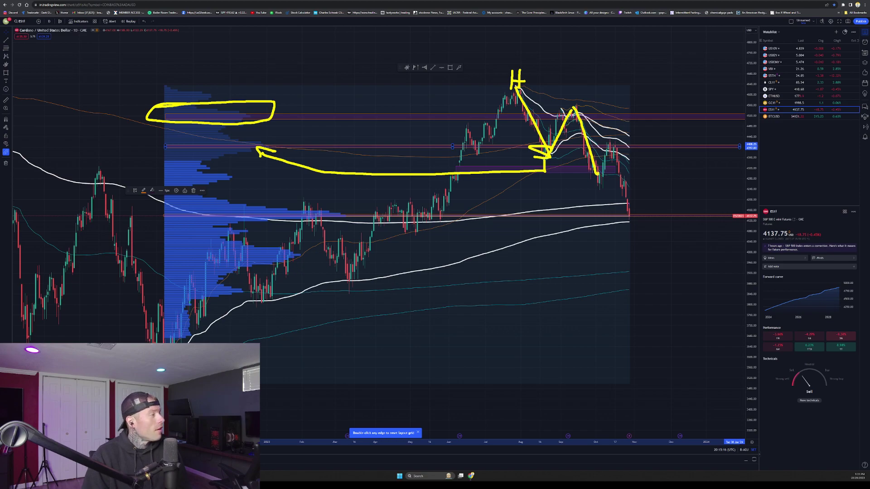
key("Escape")
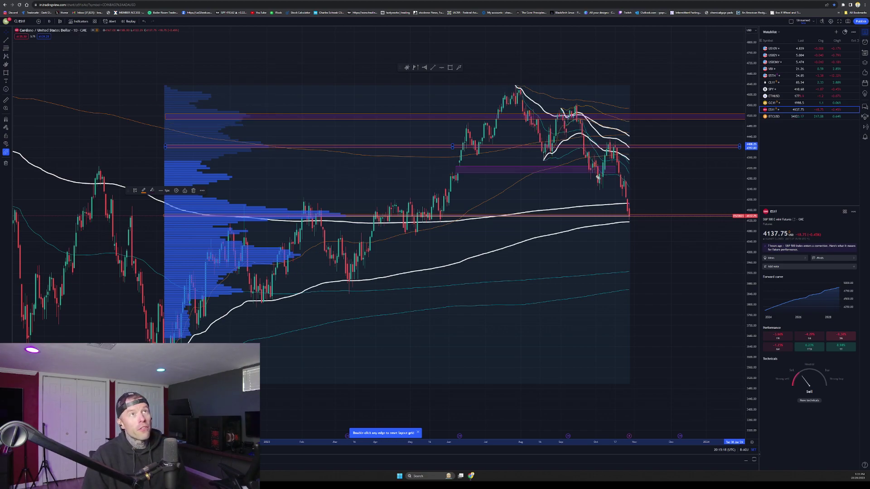
Step: Circle the October low, trace its rebound to a line labelled "Res" along the middle zone, and clear the marks
left_click_drag(591, 178, 594, 168)
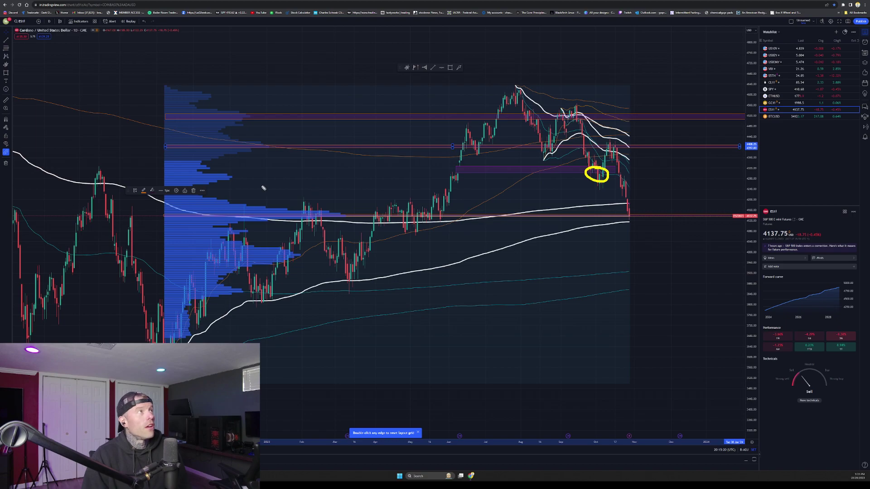
left_click_drag(172, 180, 246, 178)
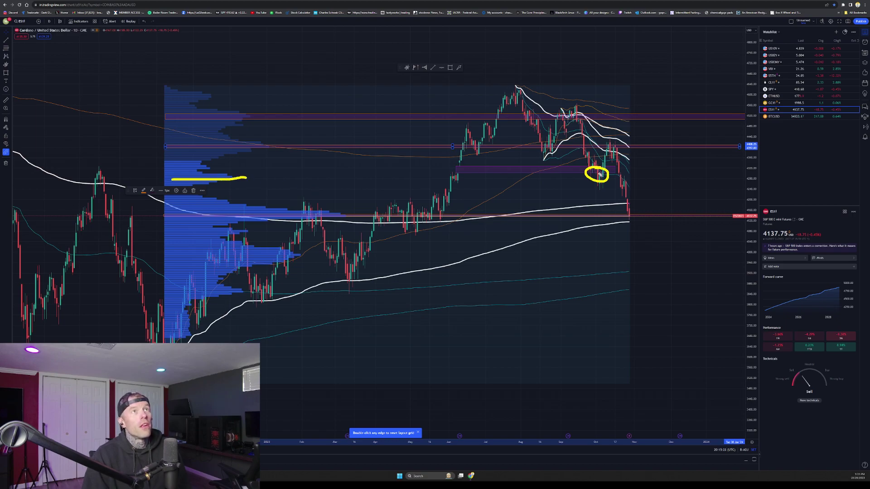
left_click_drag(598, 173, 611, 146)
left_click_drag(160, 147, 680, 145)
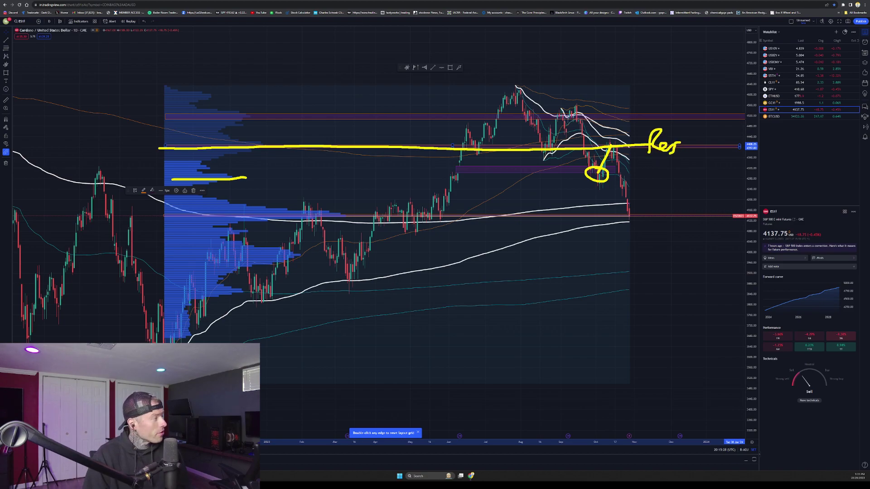
key("Escape")
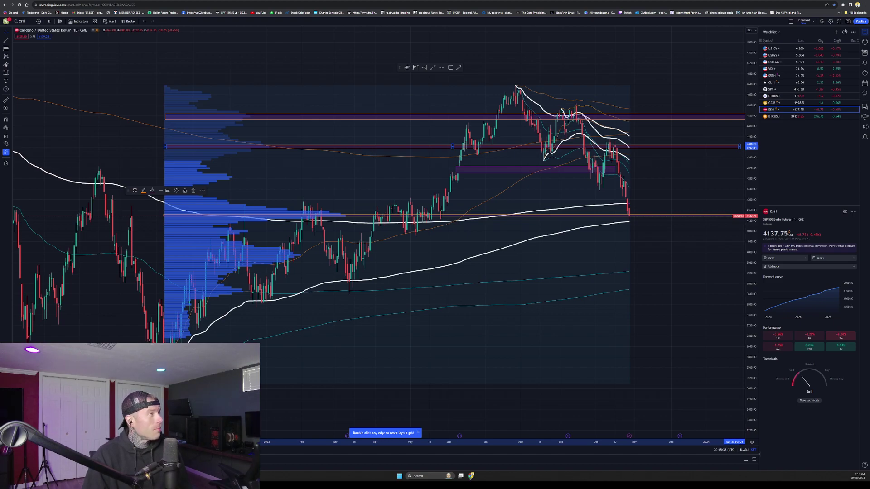
Step: Circle the highest-volume band of the profile and the earlier price clusters at that level, and clear the circles
mouse_move(163, 230)
left_mouse_down()
mouse_move(249, 232)
mouse_move(359, 206)
mouse_move(224, 200)
mouse_move(198, 235)
left_mouse_up()
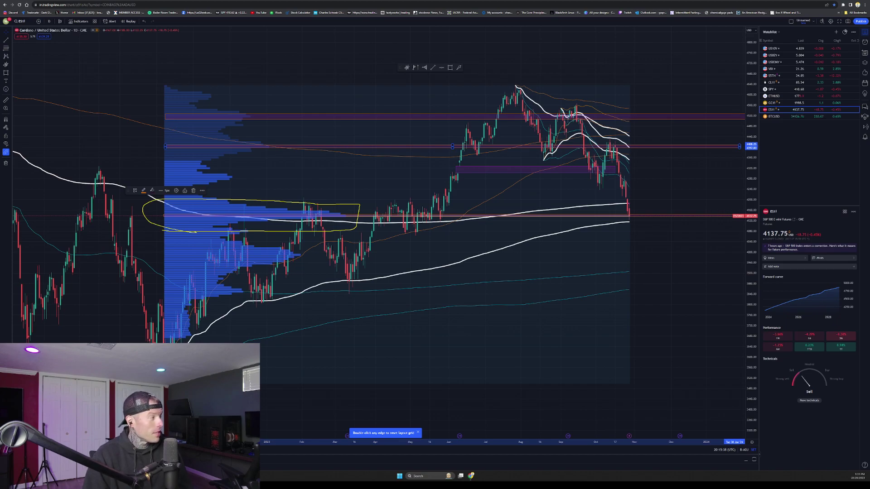
key("Escape")
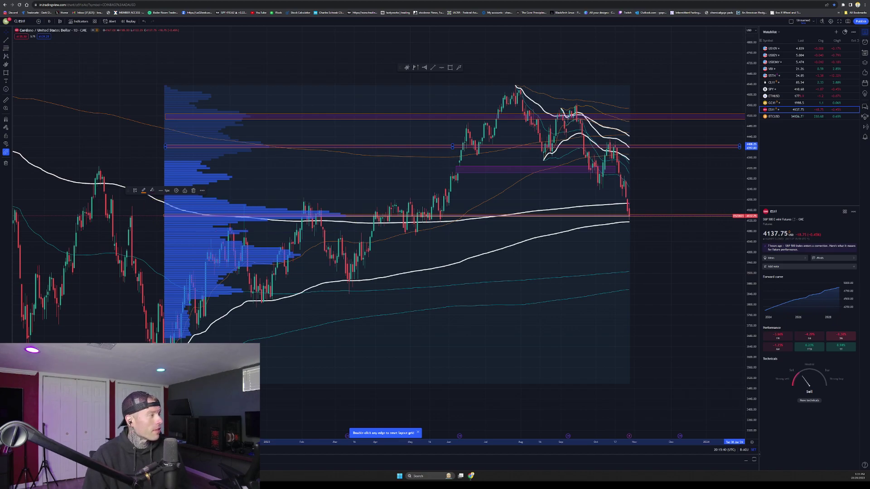
mouse_move(340, 213)
left_mouse_down()
mouse_move(254, 200)
mouse_move(222, 231)
mouse_move(339, 212)
left_mouse_up()
mouse_move(435, 206)
left_mouse_down()
mouse_move(408, 232)
mouse_move(410, 206)
left_mouse_up()
mouse_move(335, 209)
left_mouse_down()
mouse_move(304, 207)
mouse_move(325, 209)
left_mouse_up()
left_click_drag(145, 211, 144, 212)
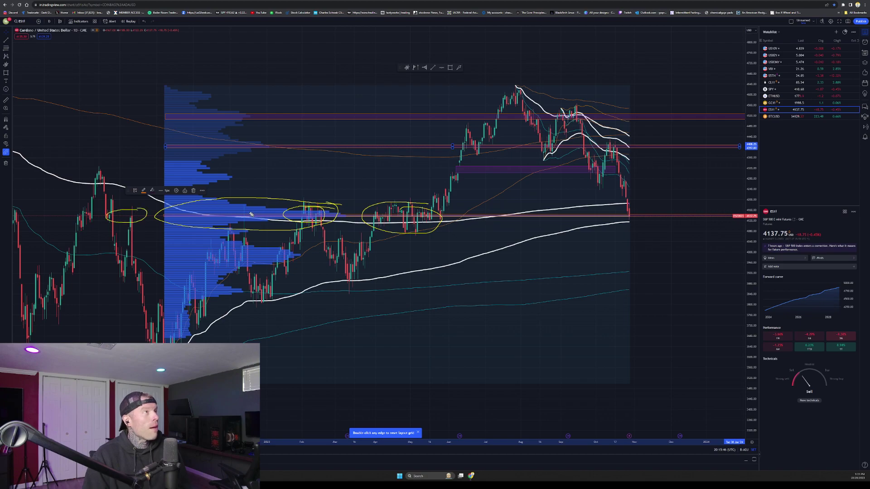
left_click_drag(247, 214, 244, 213)
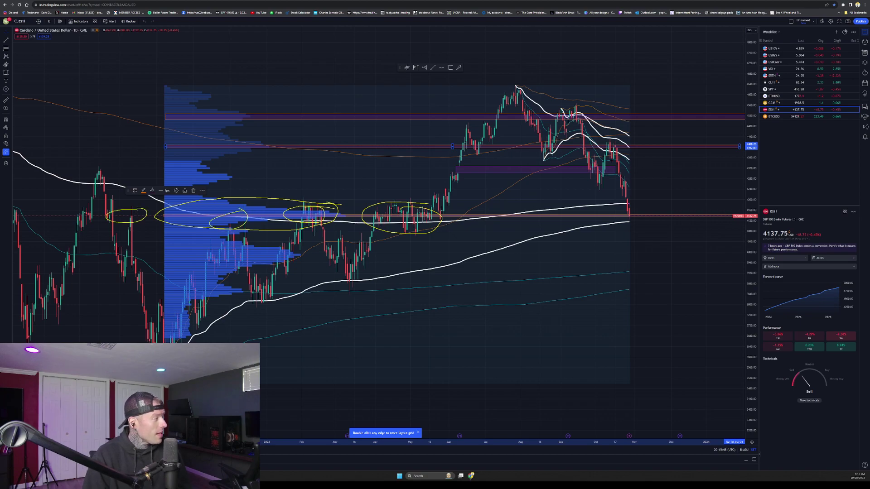
key("Escape")
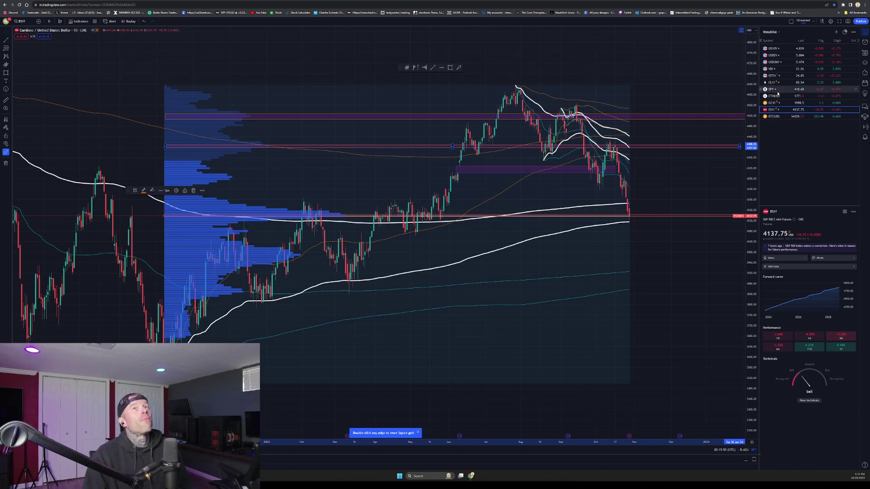
Step: Examine the curves rising from the October 2022 low and the full price range around the volume profile
double_click(751, 86)
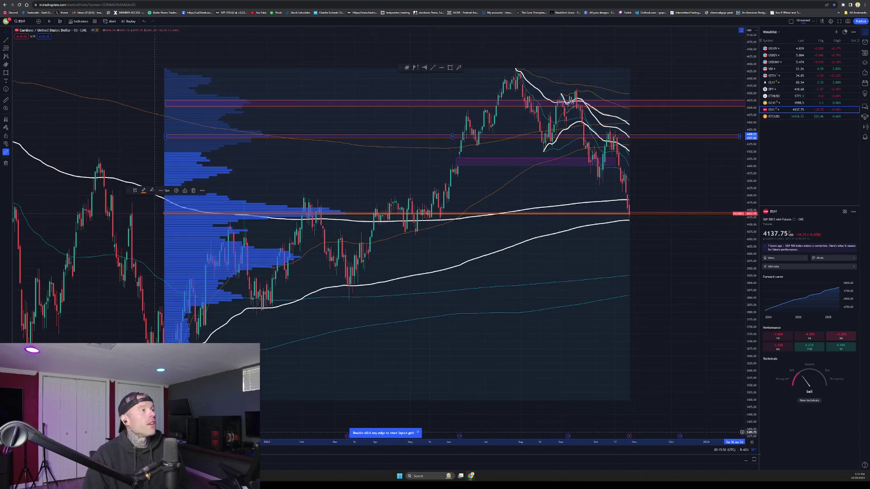
left_click_drag(163, 370, 292, 379)
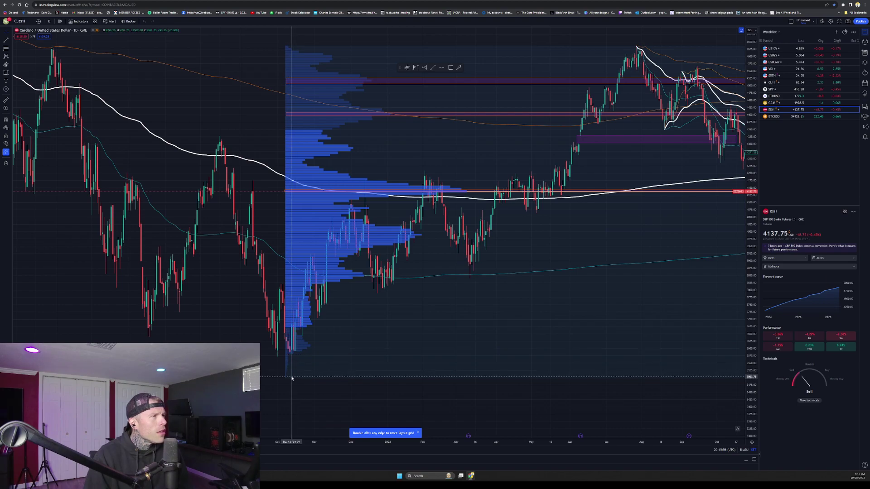
left_click_drag(476, 374, 385, 335)
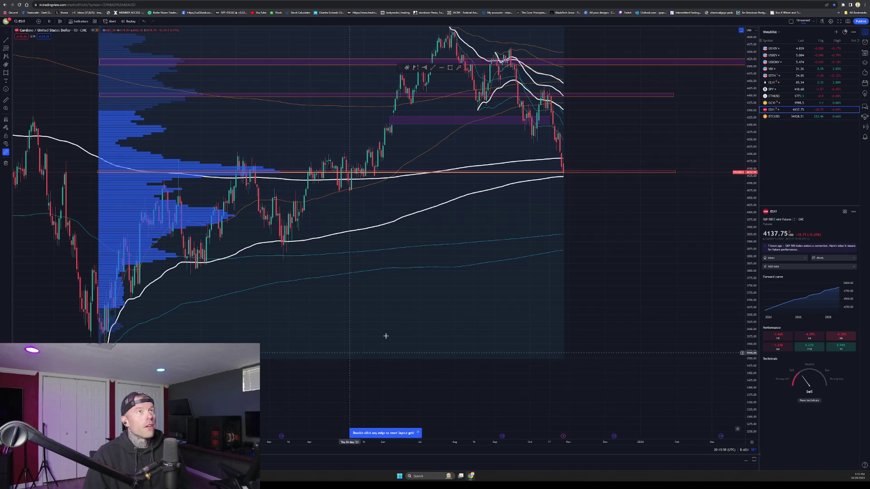
left_click_drag(496, 295, 490, 332)
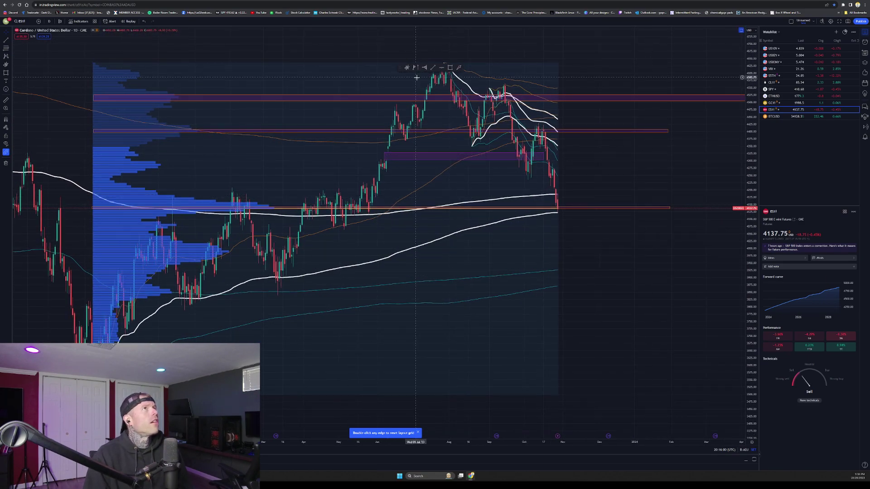
left_click(204, 338)
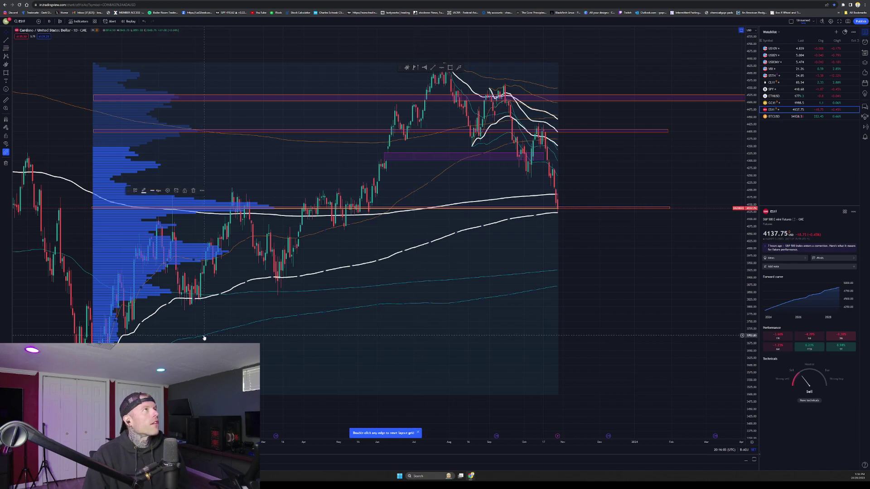
left_click(635, 280)
scroll(635, 279, "up", 4)
left_click_drag(553, 290, 646, 302)
scroll(721, 282, "down", 5)
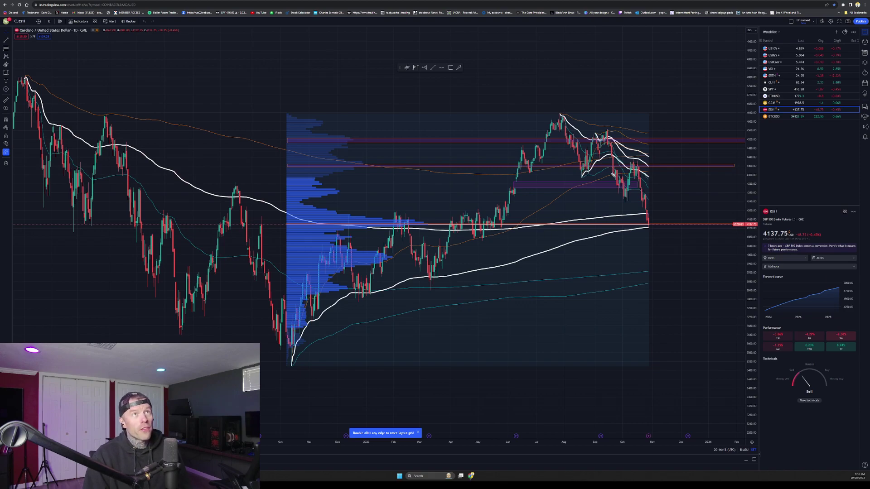
Step: Label the upper band "Top", trace the outer bands from the October 2022 low and a possible bounce to the descending trendline, and clear everything
left_click_drag(604, 172, 656, 172)
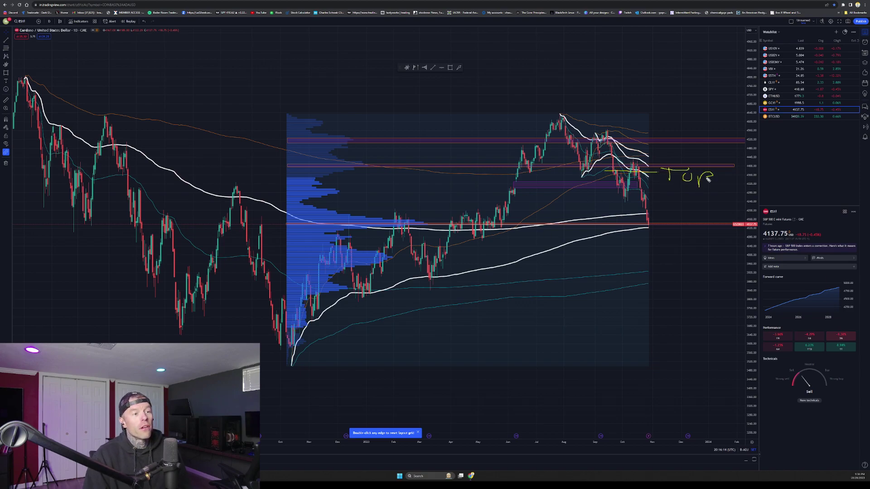
left_click_drag(598, 176, 636, 173)
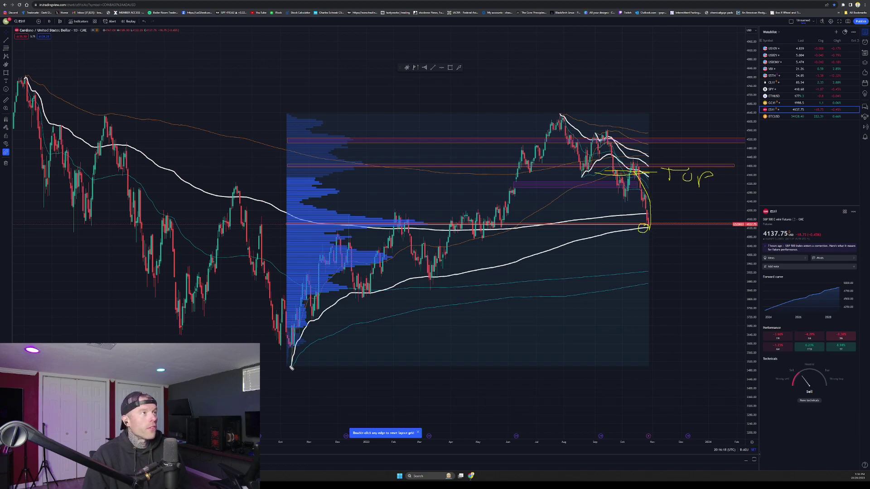
mouse_move(292, 368)
left_mouse_down()
mouse_move(318, 292)
mouse_move(394, 255)
mouse_move(492, 236)
mouse_move(584, 186)
left_mouse_up()
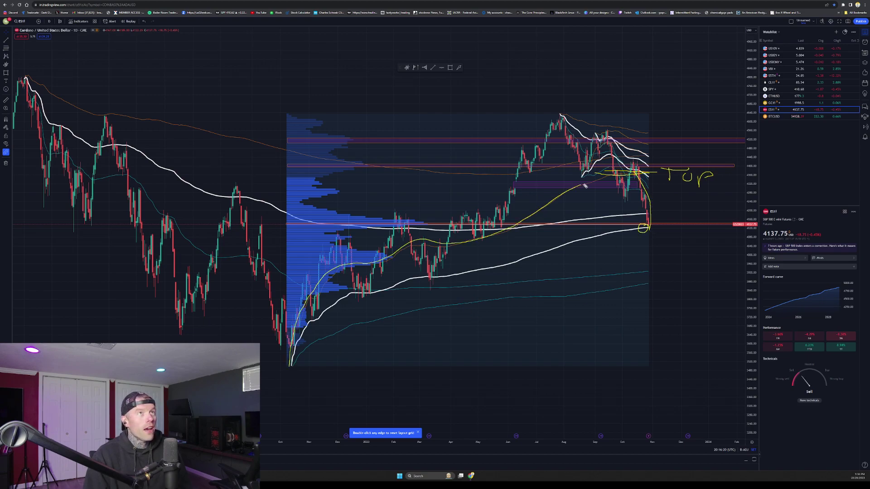
mouse_move(331, 345)
left_mouse_down()
mouse_move(452, 314)
mouse_move(596, 298)
mouse_move(680, 278)
left_mouse_up()
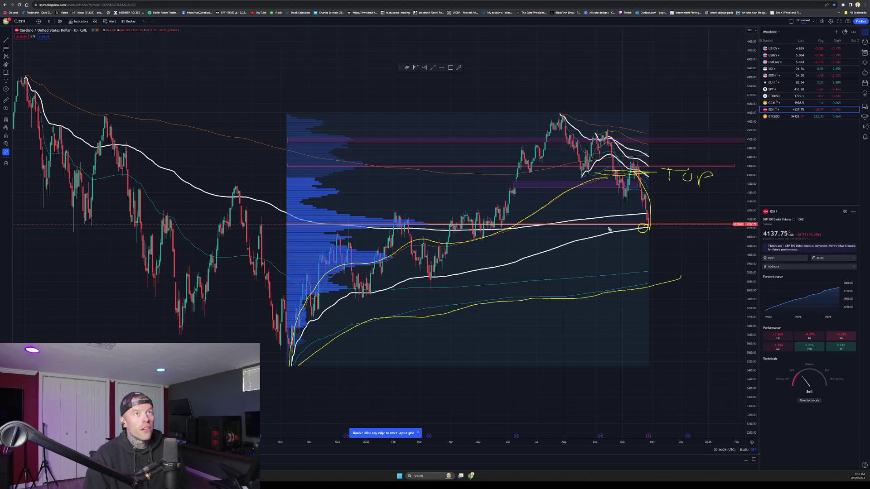
left_click_drag(609, 230, 606, 240)
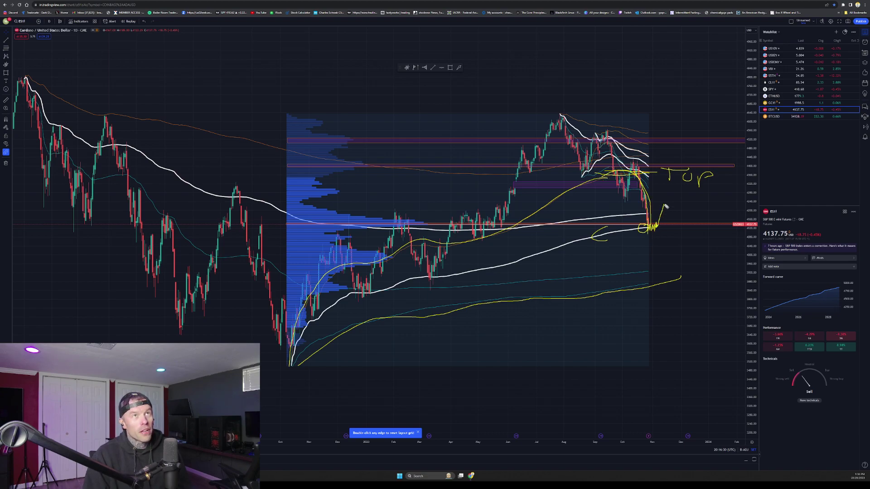
left_click_drag(563, 111, 714, 198)
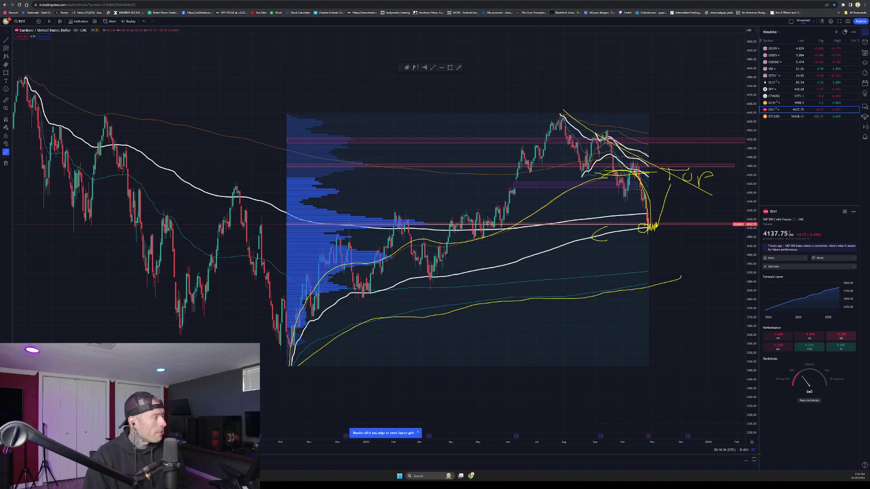
key("Escape")
Step: Switch the chart to SPY from the watchlist
scroll(330, 214, "up", 4)
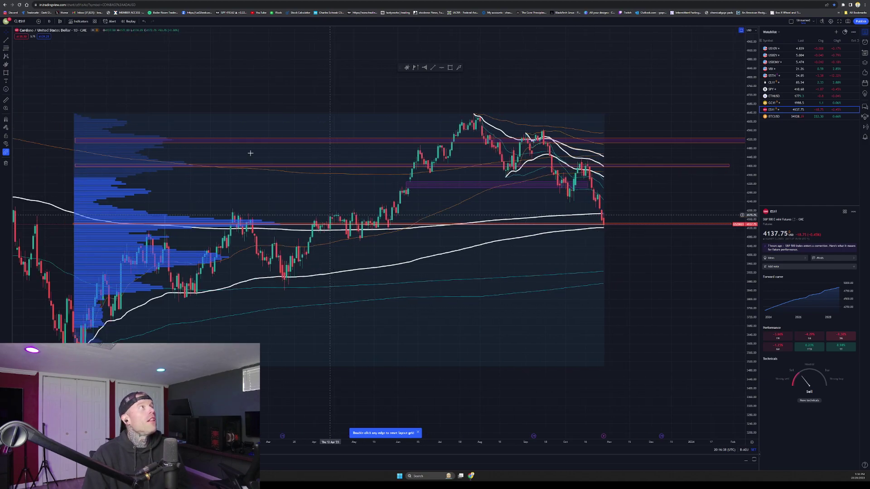
left_click_drag(747, 83, 746, 90)
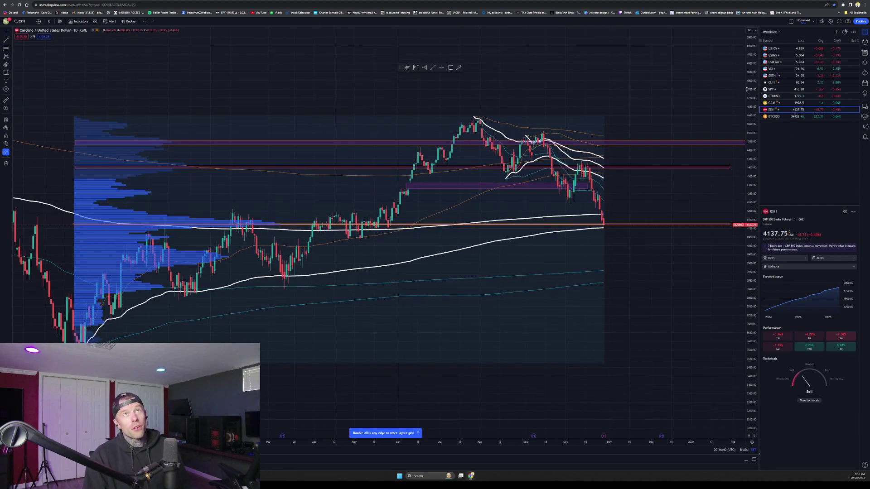
left_click(771, 89)
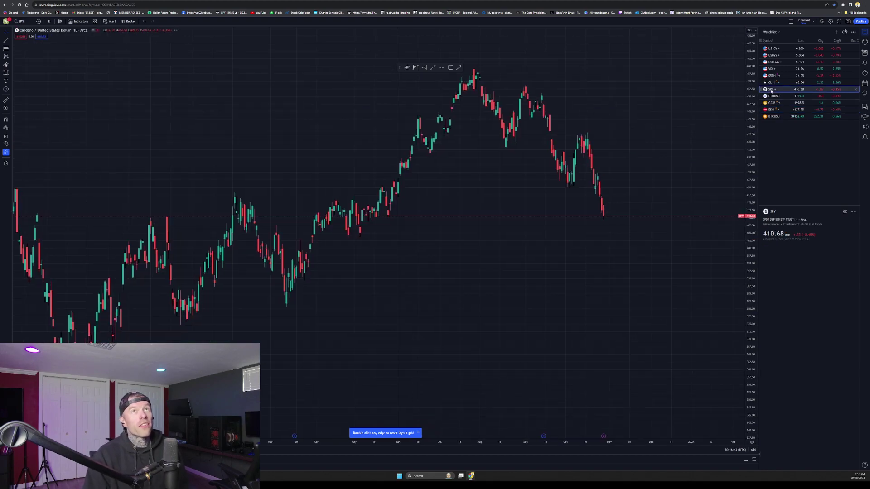
Step: Examine SPY's price history, anchored curves and support zones from the 2022 peak to the latest candles
left_click_drag(618, 217, 542, 227)
scroll(526, 261, "down", 2)
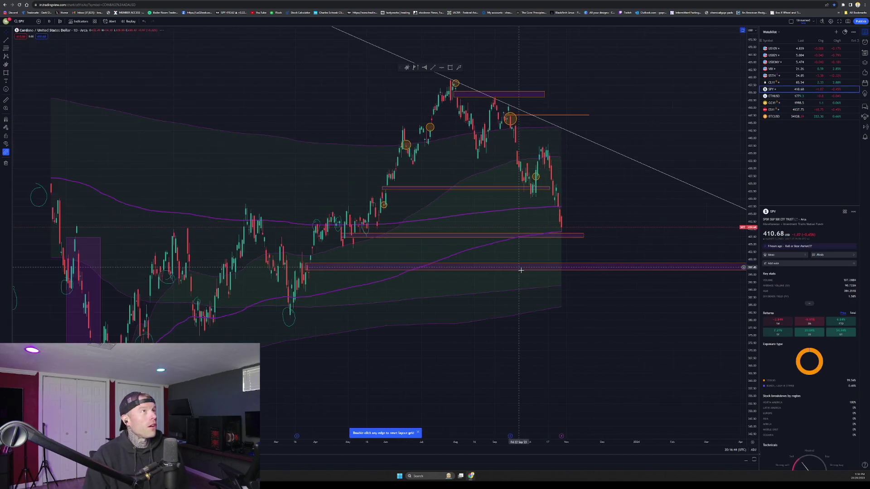
scroll(521, 270, "down", 5)
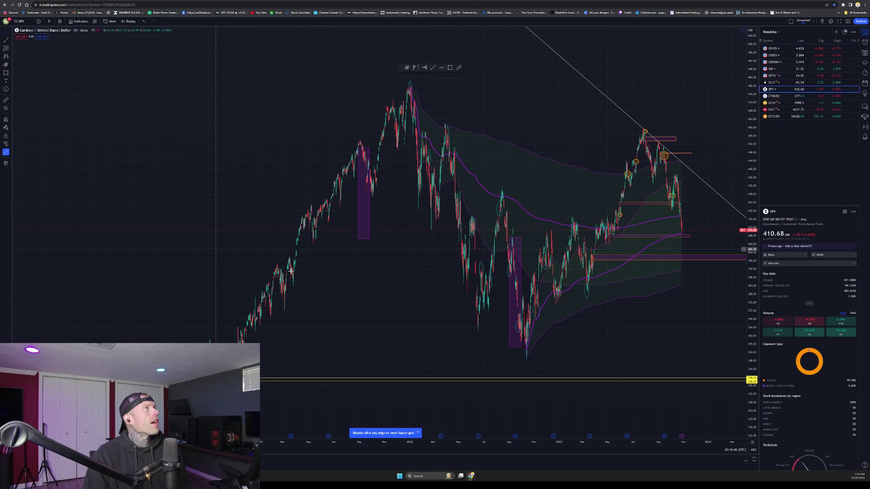
left_click_drag(290, 271, 231, 287)
left_click_drag(549, 349, 412, 344)
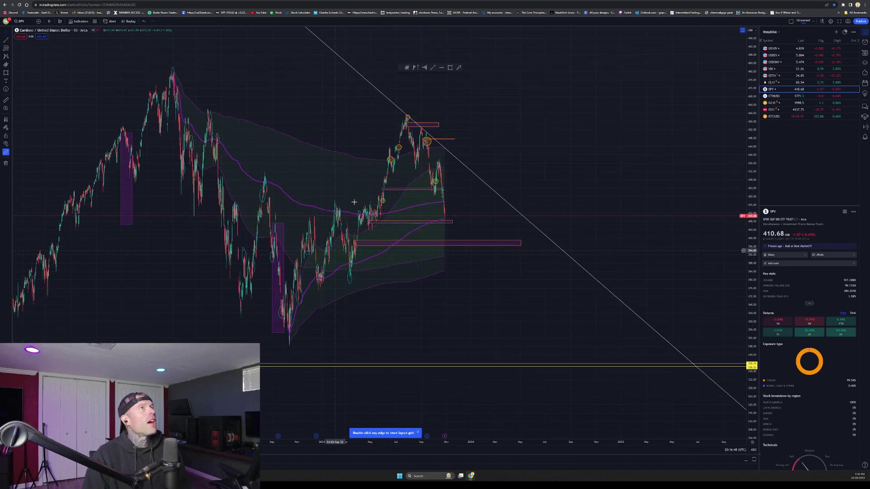
scroll(495, 313, "up", 3)
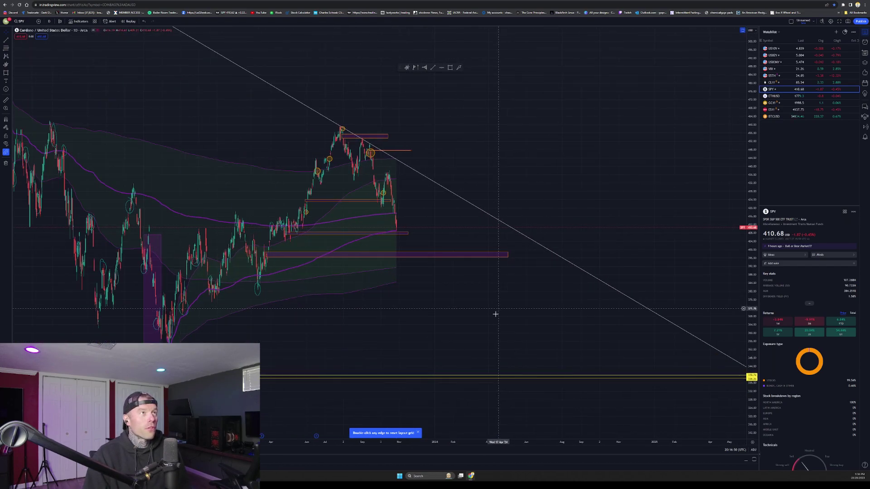
left_click_drag(495, 314, 639, 319)
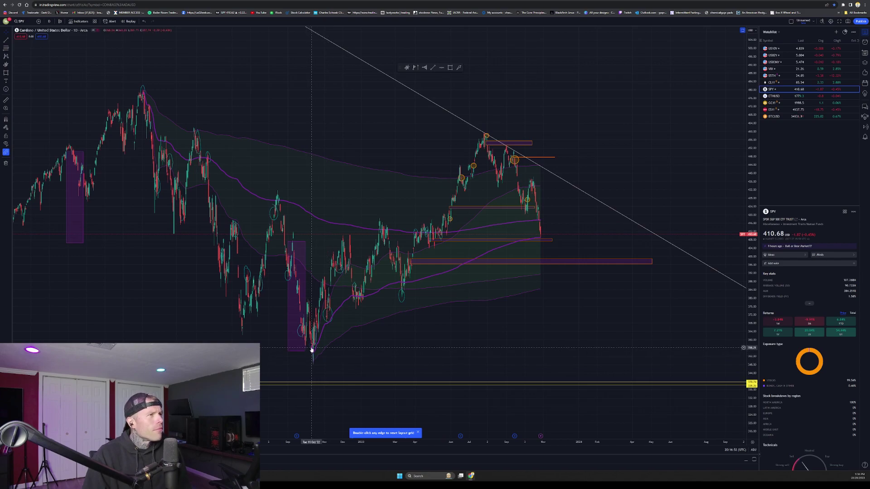
Step: Re-anchor the lower anchored VWAP to the 13 October 2022 low and lock it
left_click_drag(312, 349, 320, 367)
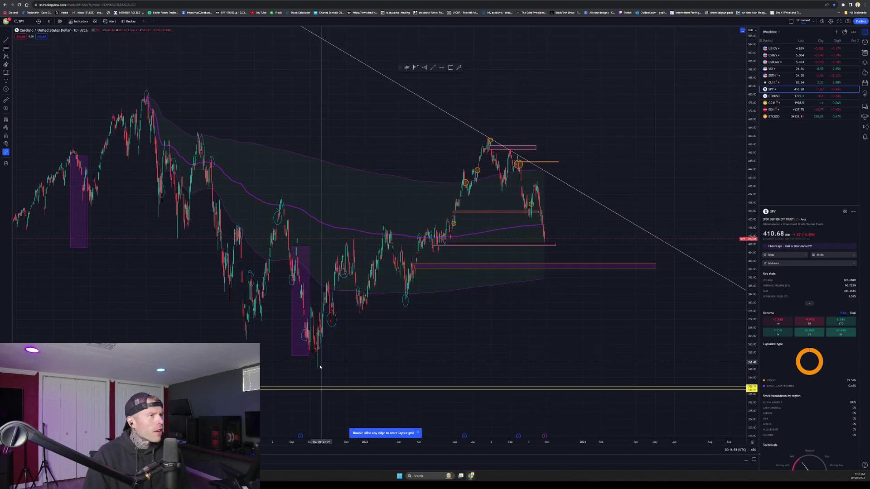
left_click(318, 367)
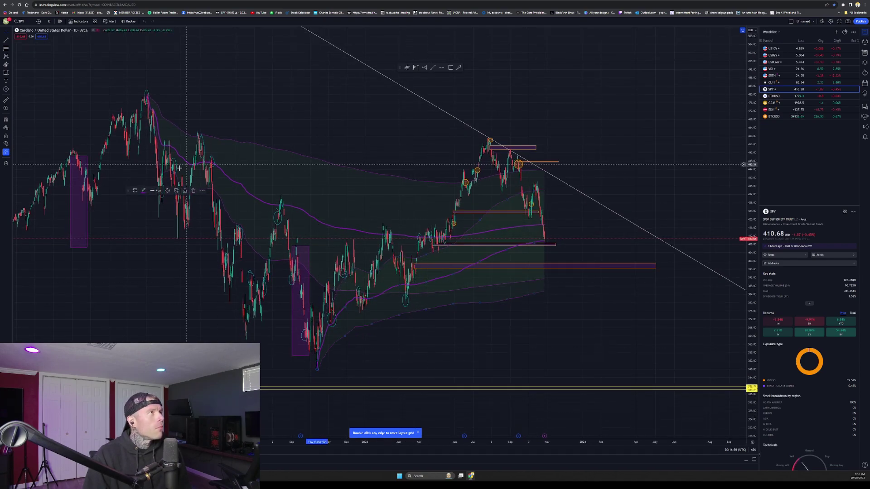
left_click(184, 191)
Step: Draw a fixed range volume profile on SPY spanning the October 2022 low and the July 2023 high
scroll(439, 384, "up", 3)
left_click_drag(405, 341, 580, 343)
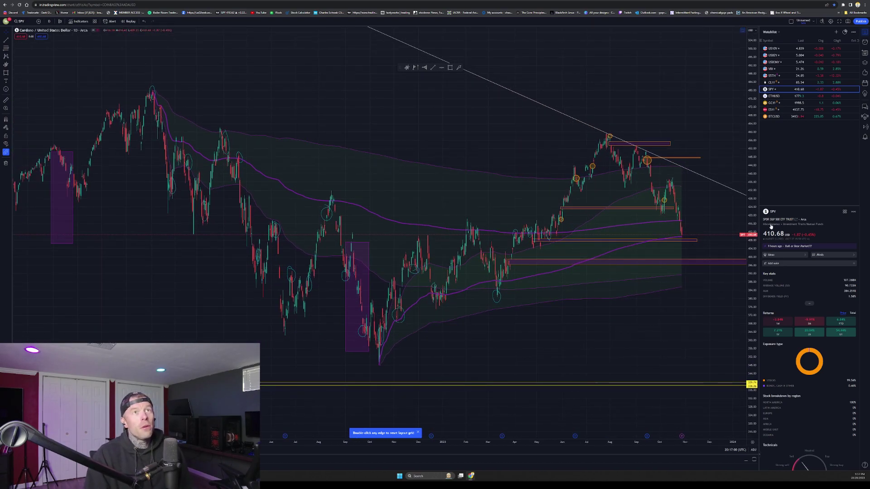
scroll(621, 355, "right", 5)
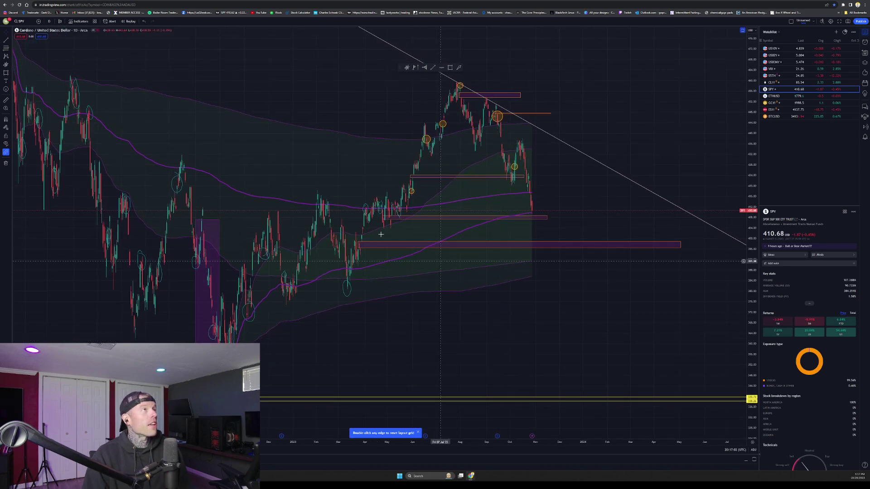
left_click(414, 68)
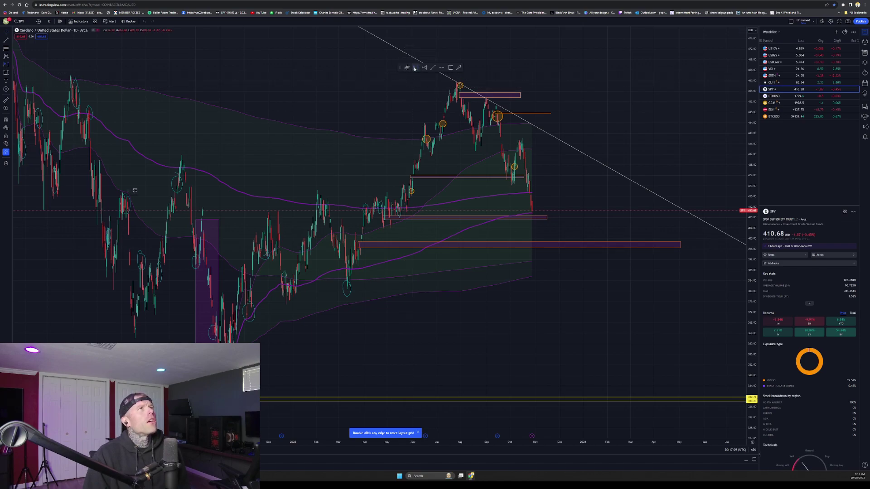
left_click(449, 81)
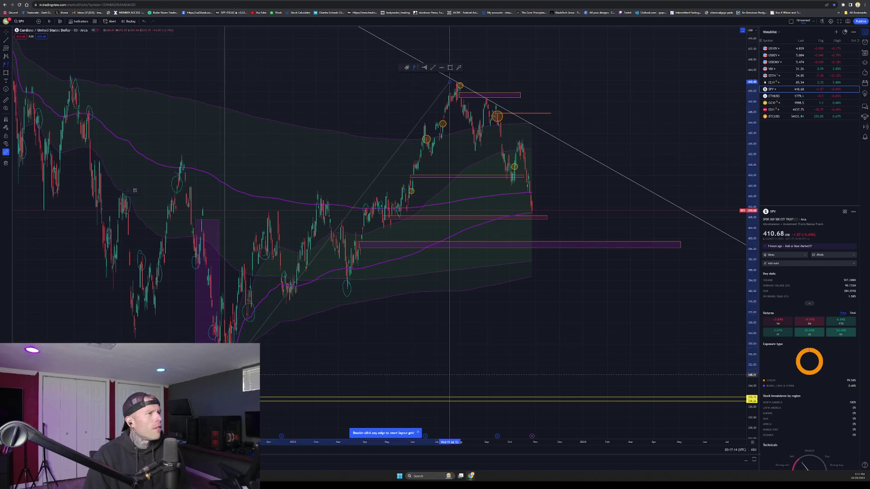
left_click(225, 375)
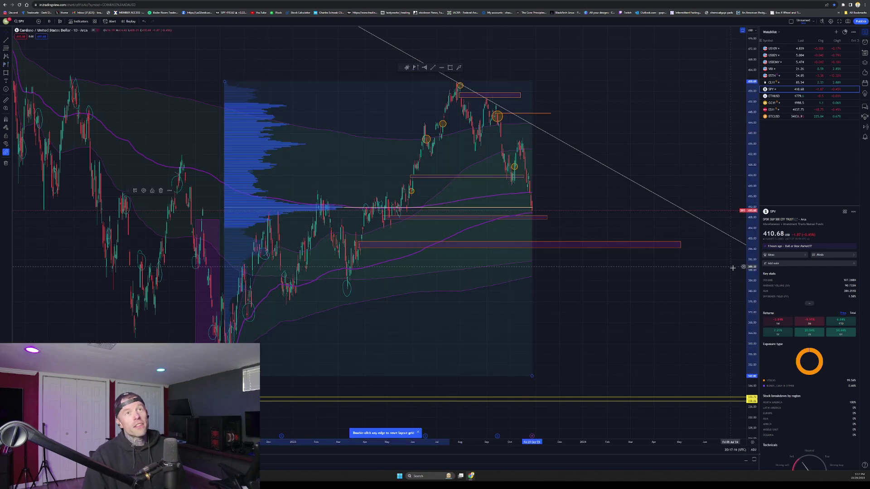
Step: Set the new volume profile's width to 33% of the box
left_click_drag(750, 268, 748, 212)
double_click(237, 150)
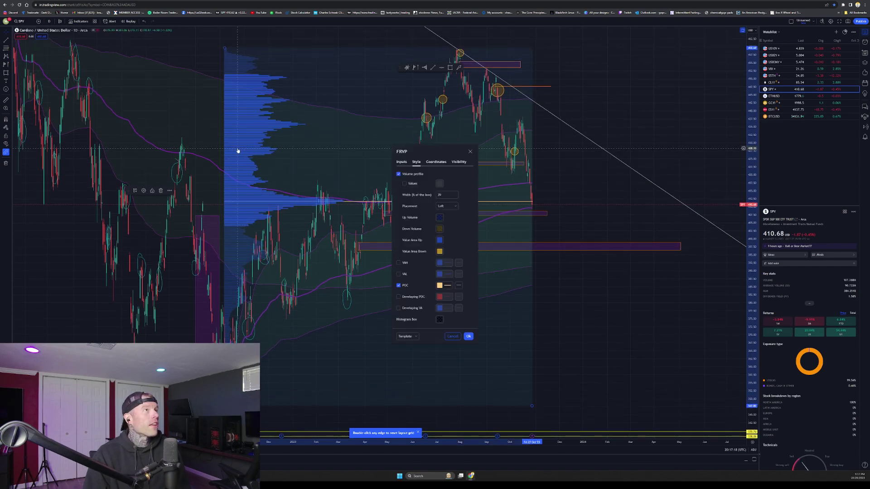
double_click(447, 194)
type("33")
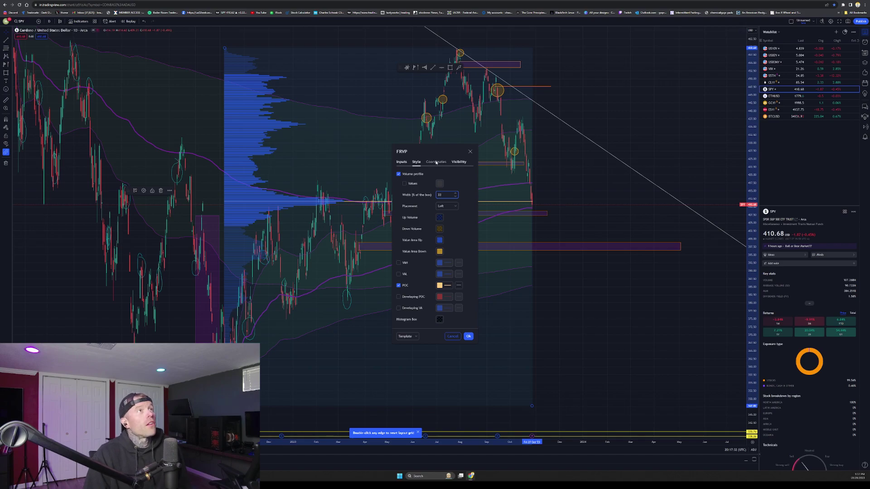
Step: Try a different row size and the Number Of Rows layout on the volume profile, and restore Ticks Per Row
left_click(402, 162)
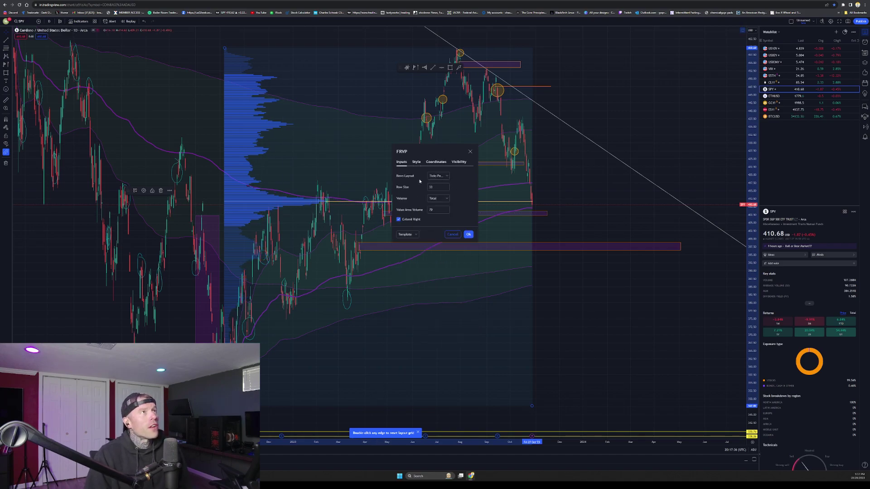
left_click(447, 185)
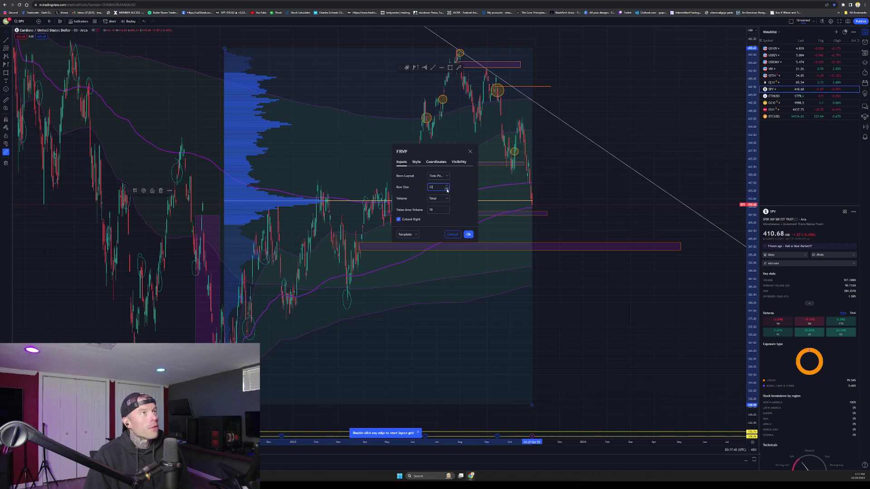
left_click(437, 175)
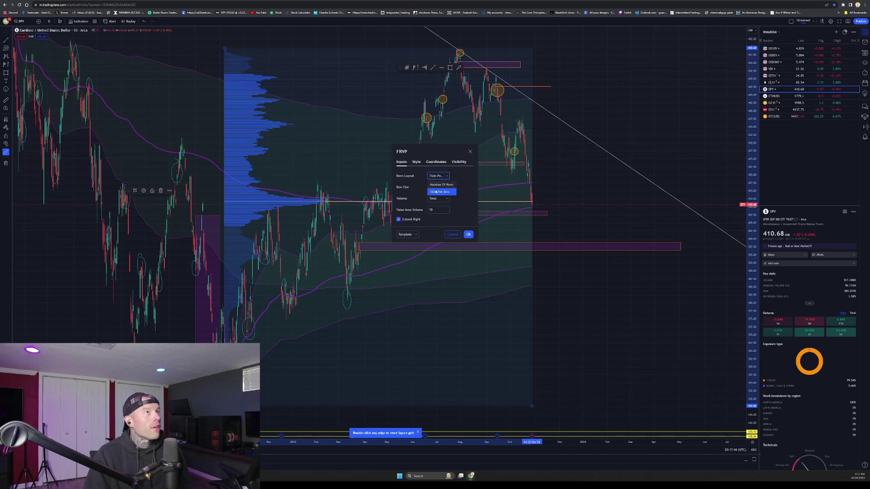
left_click(442, 185)
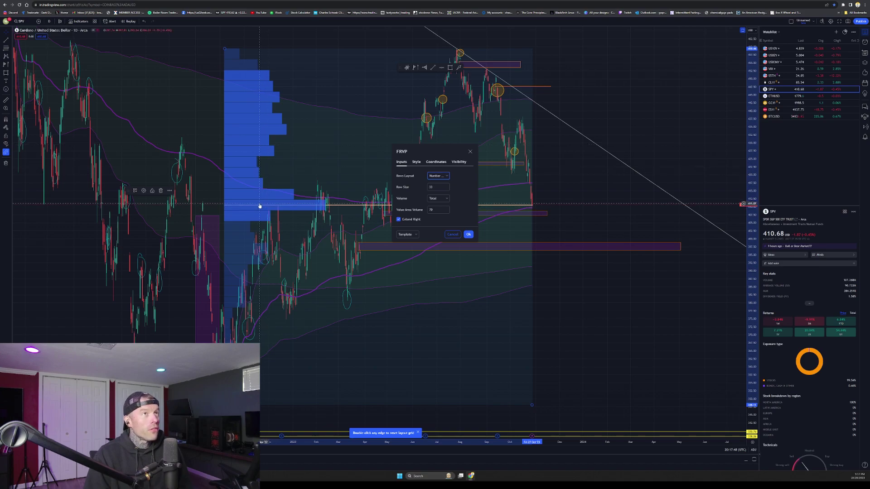
left_click(440, 177)
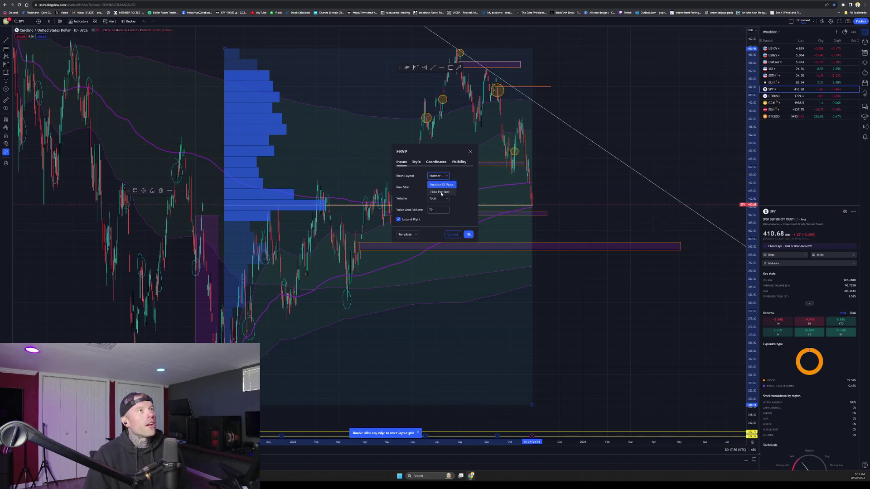
left_click(441, 192)
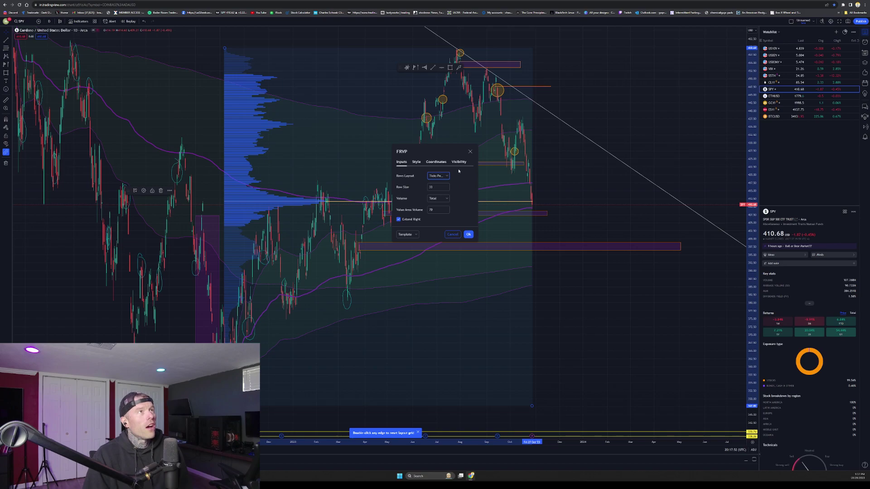
Step: Preview the Up/Down volume split on the profile, set the volume back to Total, and accept the profile settings
left_click(435, 199)
left_click(436, 207)
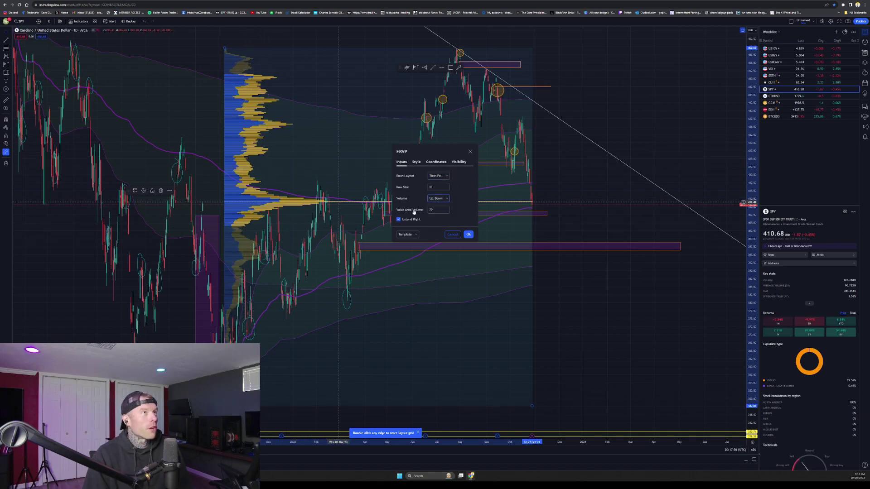
left_click(441, 199)
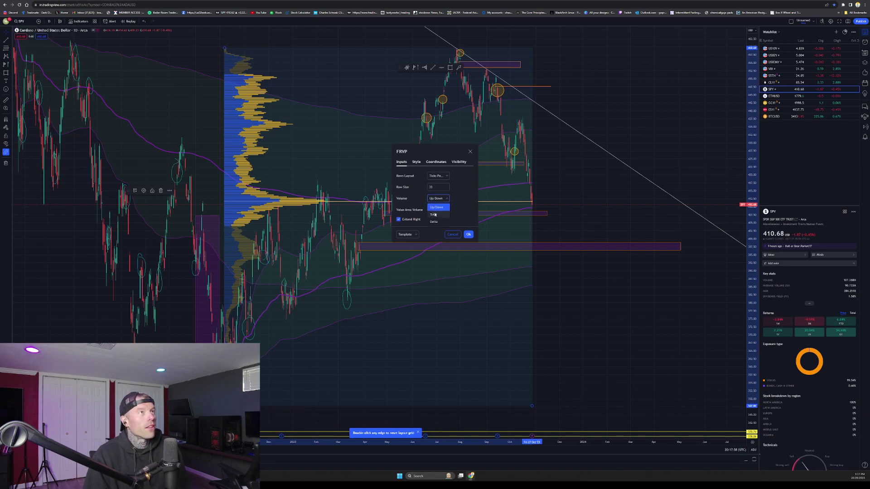
left_click(440, 214)
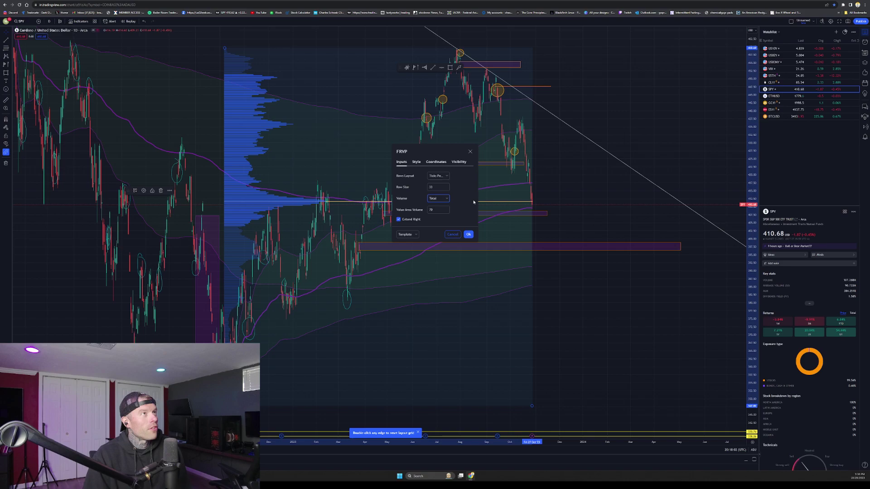
left_click(415, 162)
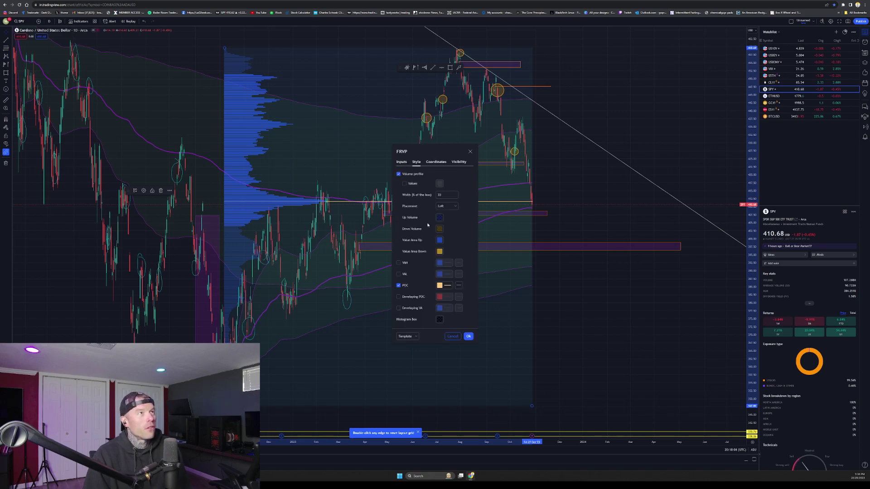
left_click(468, 336)
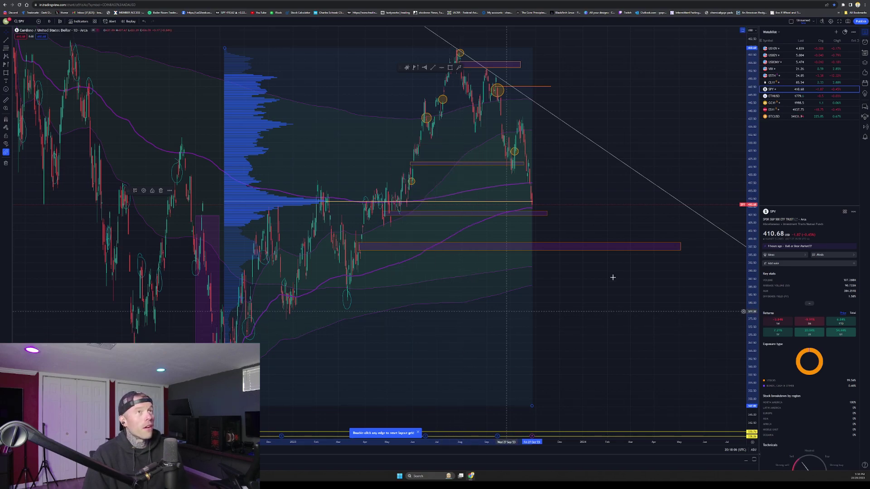
Step: Examine SPY's latest prices against the volume profile, the descending trendline and the lower yellow levels
left_click_drag(753, 272, 766, 169)
left_click_drag(551, 240, 496, 209)
scroll(389, 303, "up", 4)
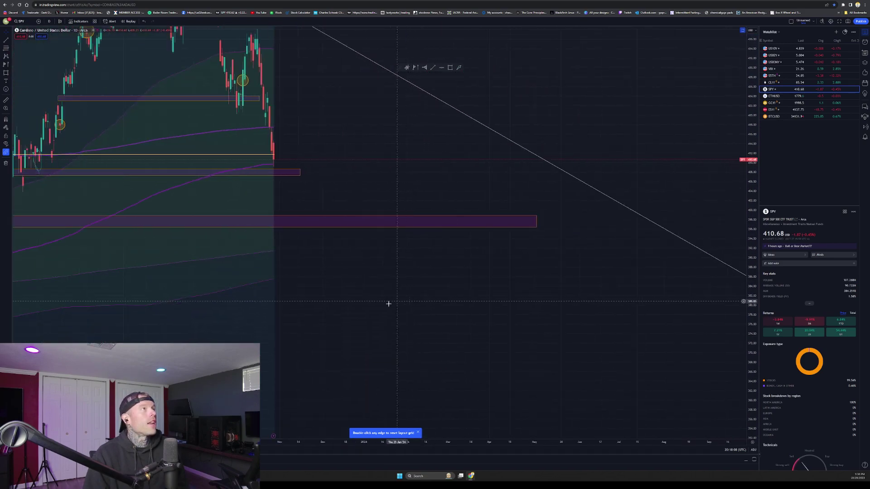
left_click_drag(371, 311, 621, 336)
scroll(634, 337, "down", 5)
left_click_drag(753, 152, 748, 437)
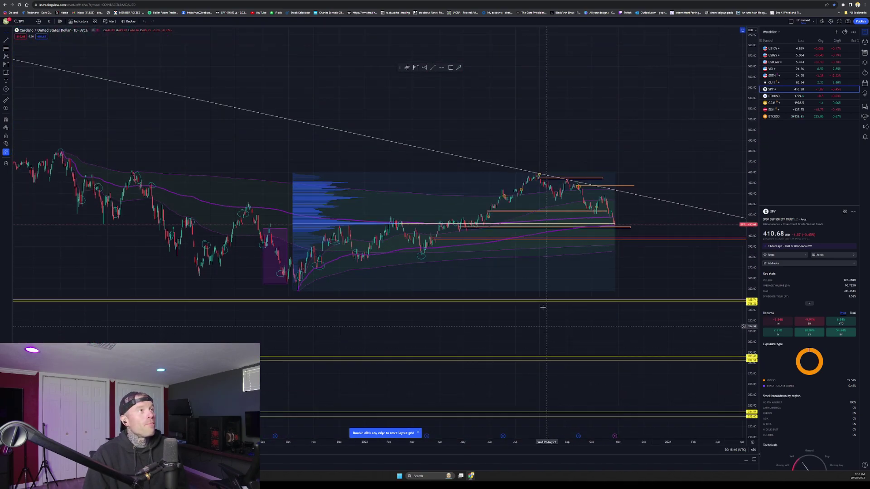
left_click_drag(543, 283, 604, 266)
scroll(546, 289, "up", 5)
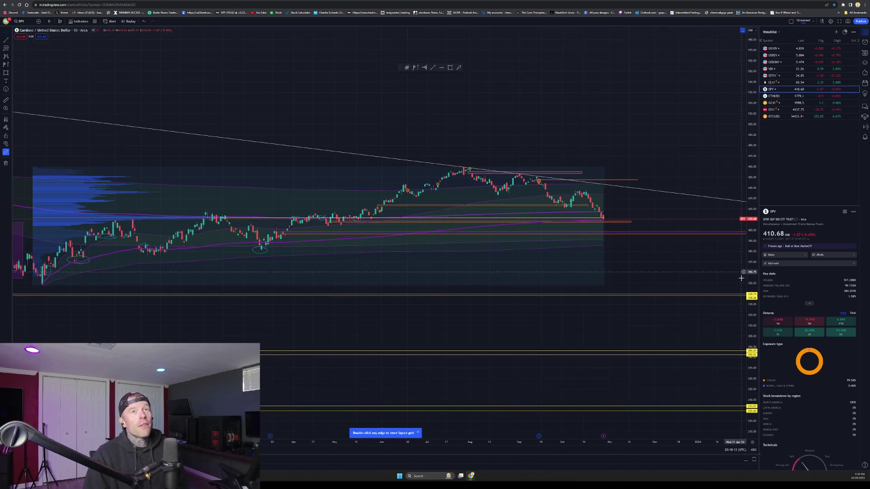
left_click_drag(752, 336, 753, 97)
left_click_drag(643, 281, 576, 276)
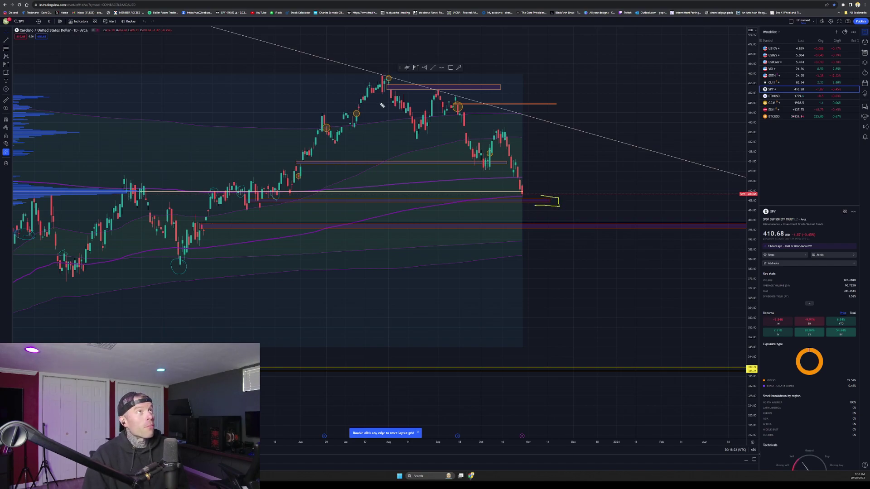
Step: Trace the decline from the July peak and the highest-volume level, sketch a possible rebound and trendline breakout, and clear the annotations
mouse_move(346, 126)
left_mouse_down()
mouse_move(365, 92)
mouse_move(401, 117)
mouse_move(443, 96)
mouse_move(471, 144)
mouse_move(504, 141)
left_mouse_up()
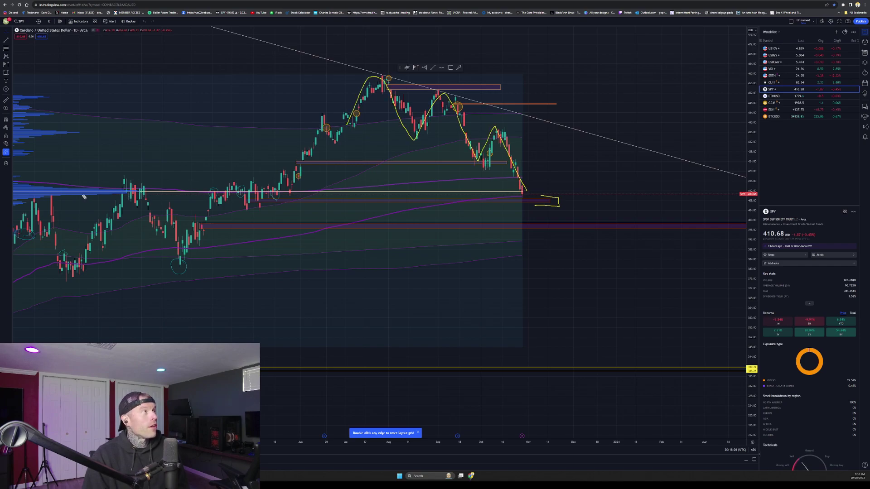
left_click_drag(154, 194, 761, 192)
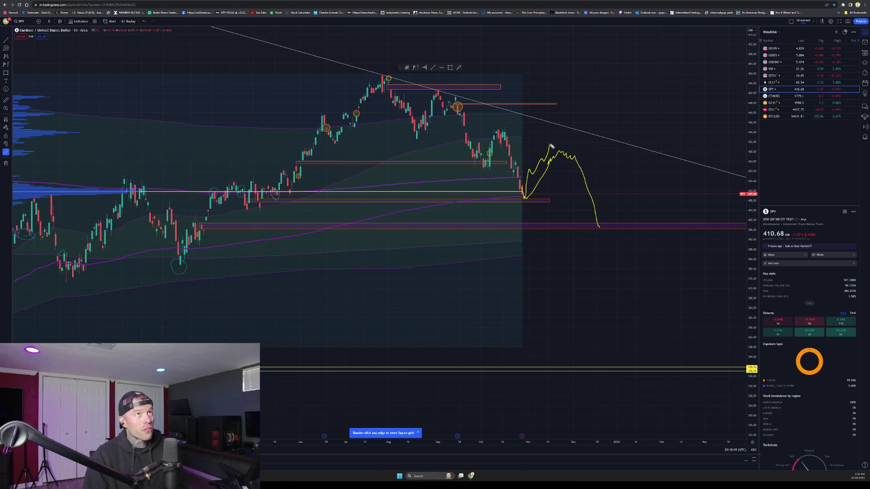
mouse_move(551, 146)
left_mouse_down()
mouse_move(575, 161)
mouse_move(591, 144)
mouse_move(621, 163)
mouse_move(647, 150)
mouse_move(715, 103)
mouse_move(750, 38)
left_mouse_up()
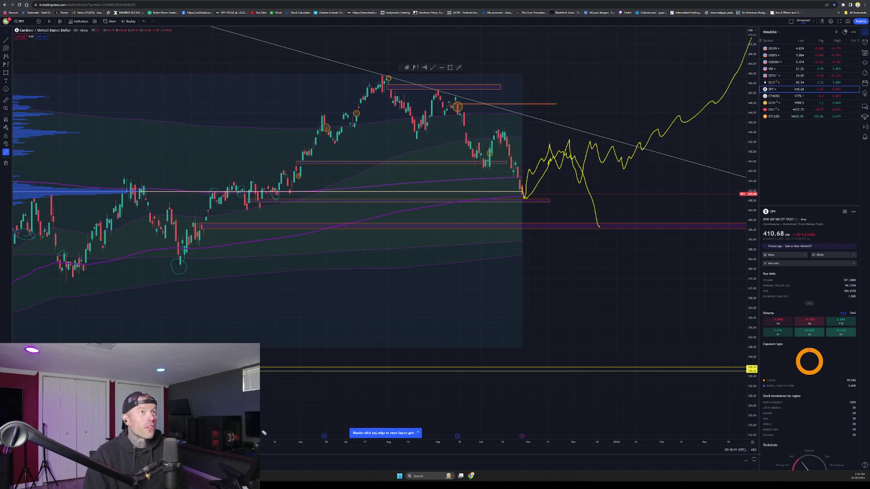
key("Escape")
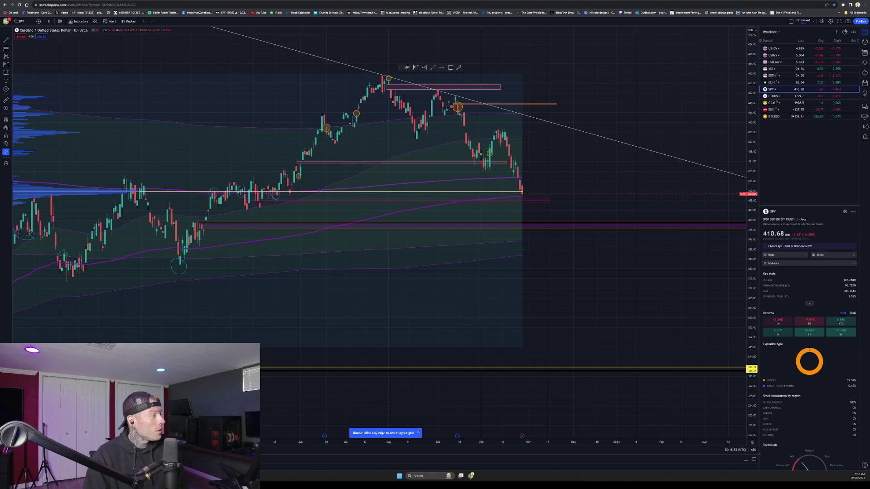
scroll(663, 102, "down", 5)
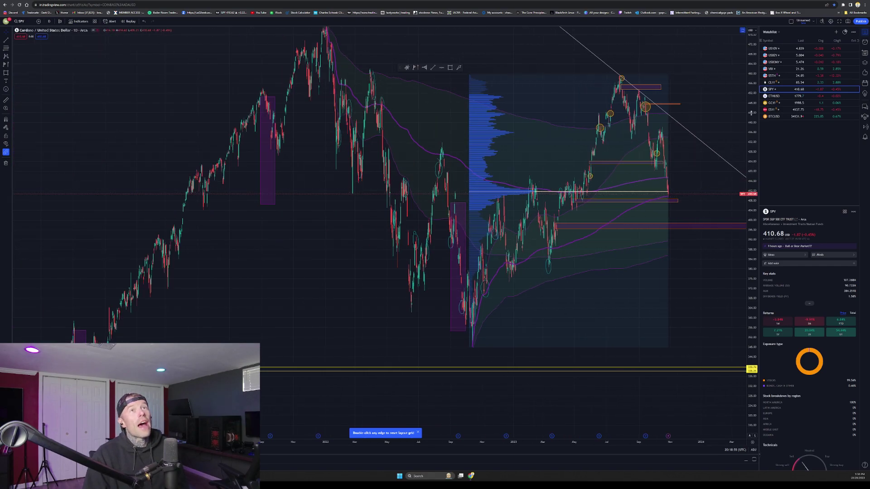
scroll(568, 305, "up", 4)
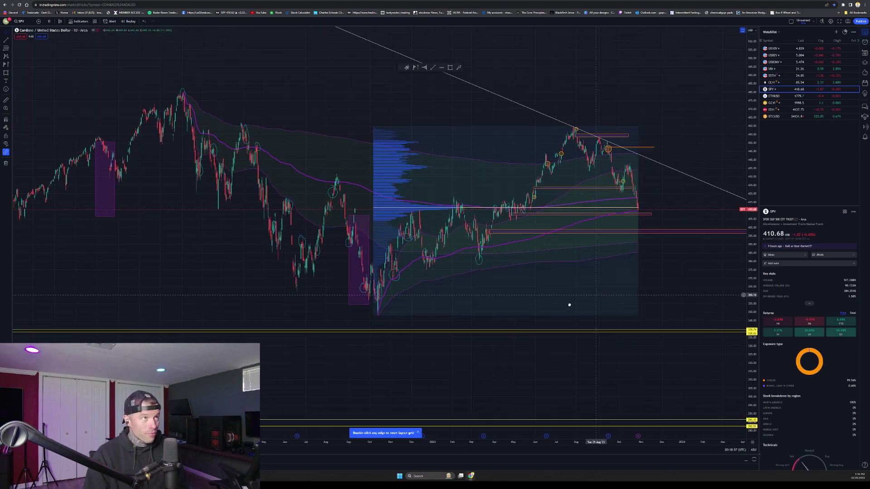
Step: Examine SPY's latest prices against the volume profile and descending trendline, moving the floating drawing toolbar clear of the profile
scroll(507, 322, "up", 3)
left_click_drag(501, 327, 631, 315)
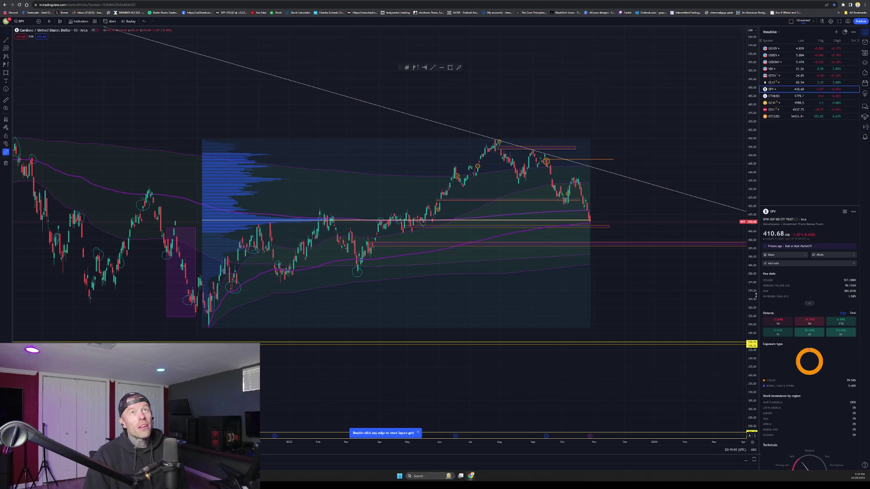
left_click_drag(752, 278, 752, 188)
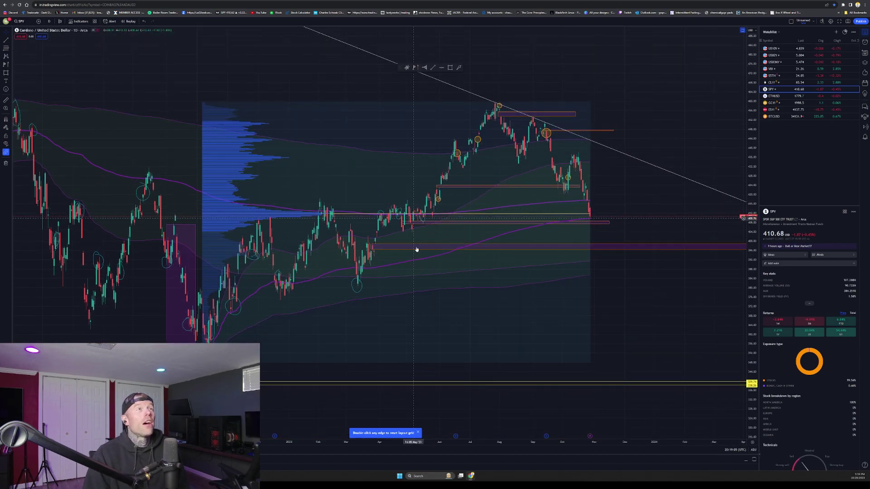
scroll(413, 249, "down", 4)
left_click_drag(402, 68, 44, 75)
scroll(633, 200, "up", 3)
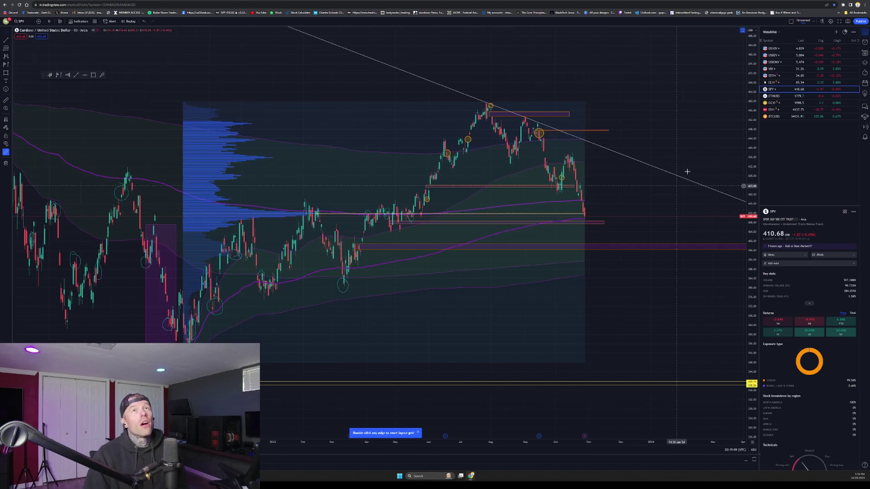
left_click_drag(670, 117, 721, 115)
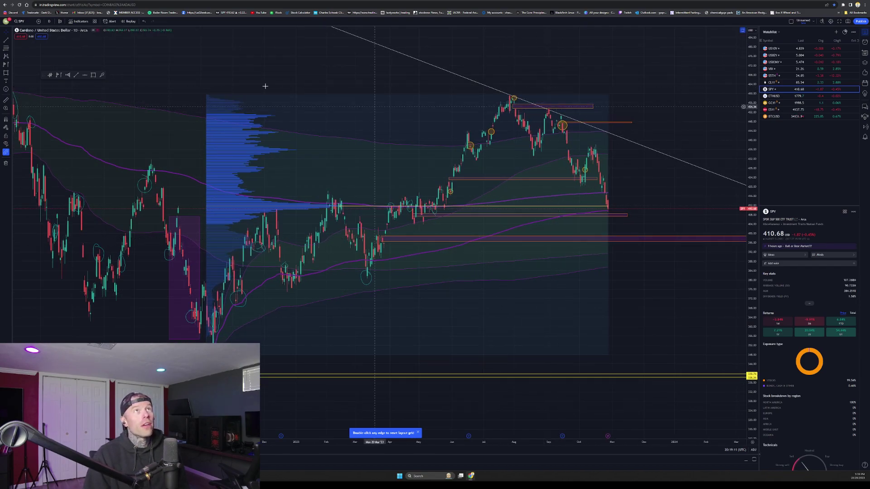
Step: Split the layout into two side-by-side charts and enlarge the MACD pane of the second chart
left_click(791, 22)
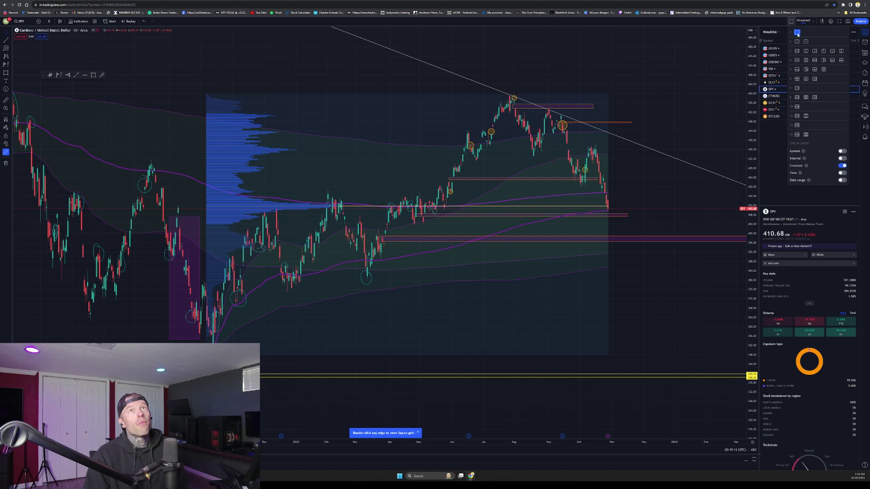
left_click(806, 42)
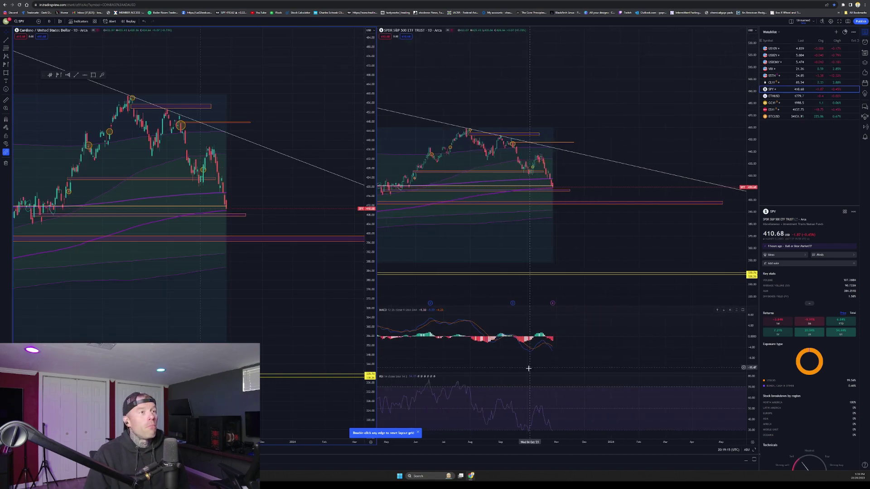
left_click_drag(634, 373, 611, 405)
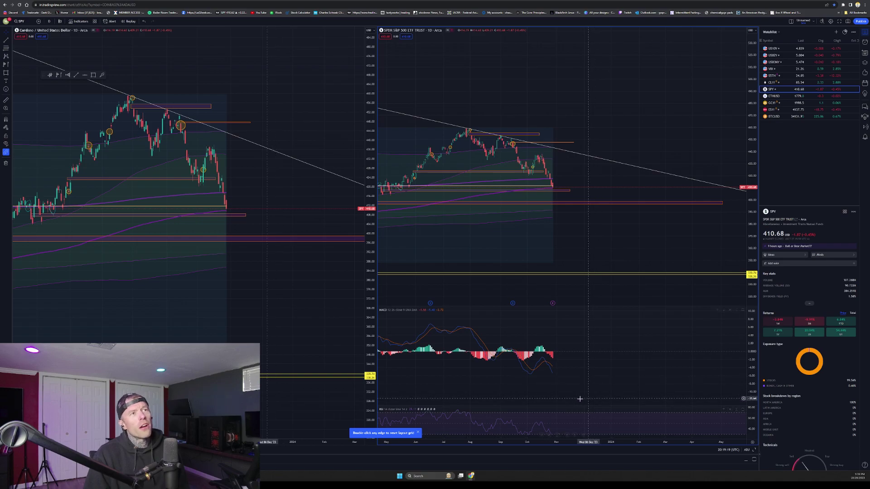
Step: Show US10Y in the second chart and examine its multi-year history against the Fibonacci bands and the descending trendline
key("Up")
key("Up")
key("Up")
key("Up")
key("Up")
key("Up")
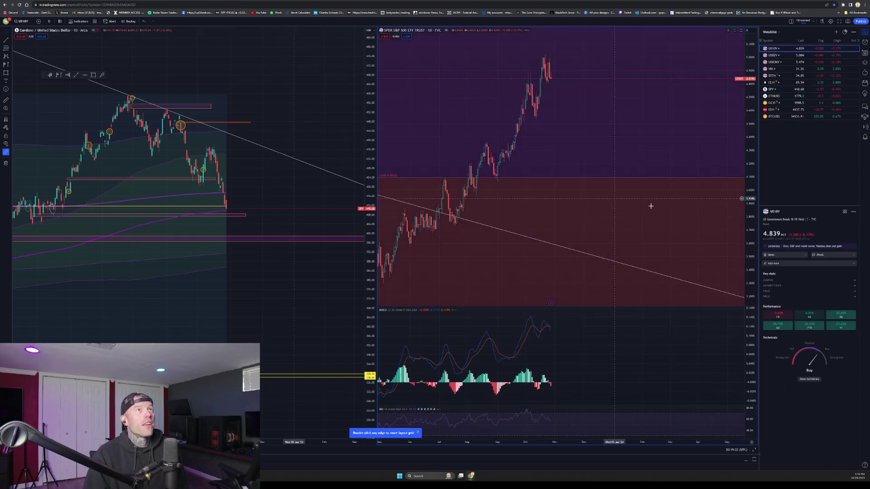
scroll(704, 205, "down", 8)
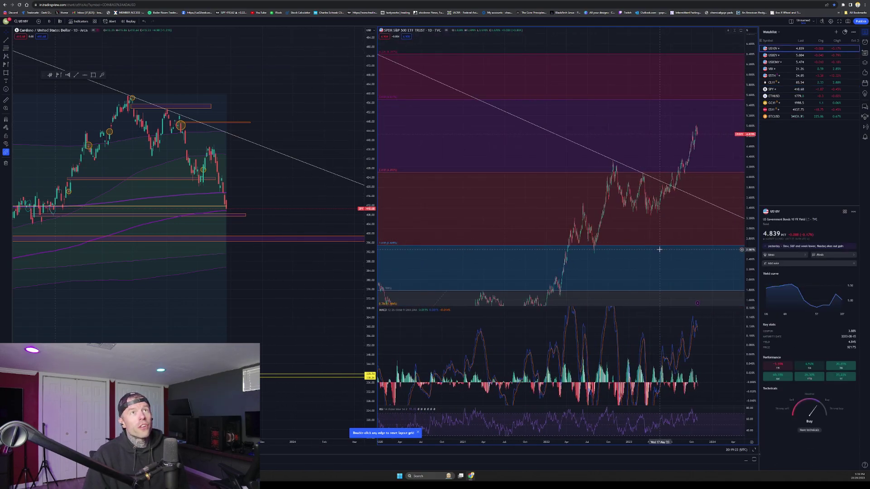
scroll(661, 218, "up", 5)
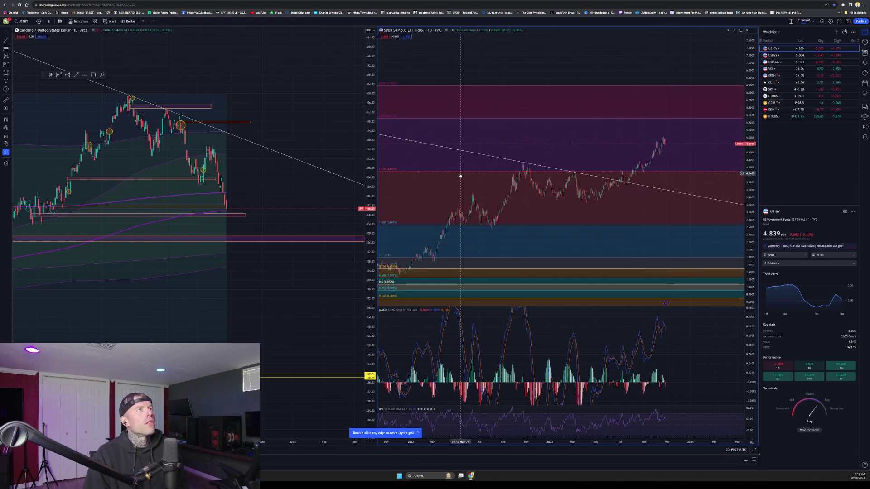
left_click_drag(461, 175, 460, 164)
scroll(604, 211, "down", 5)
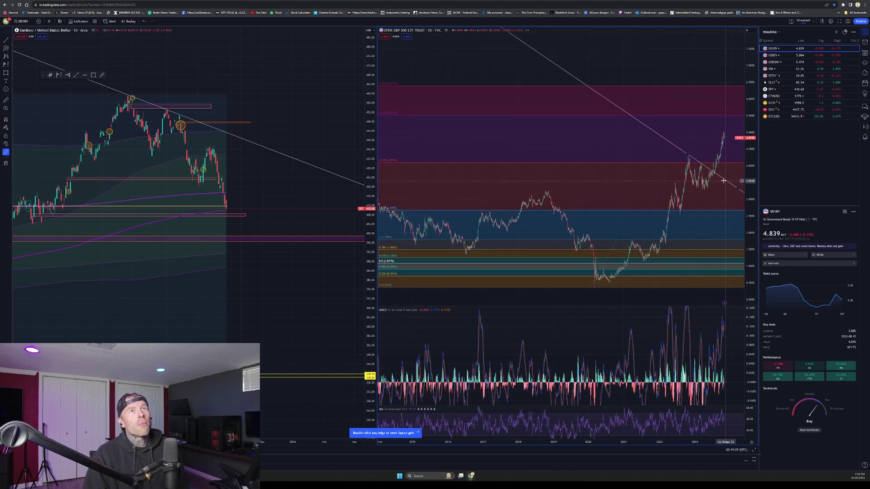
left_click_drag(749, 193, 759, 62)
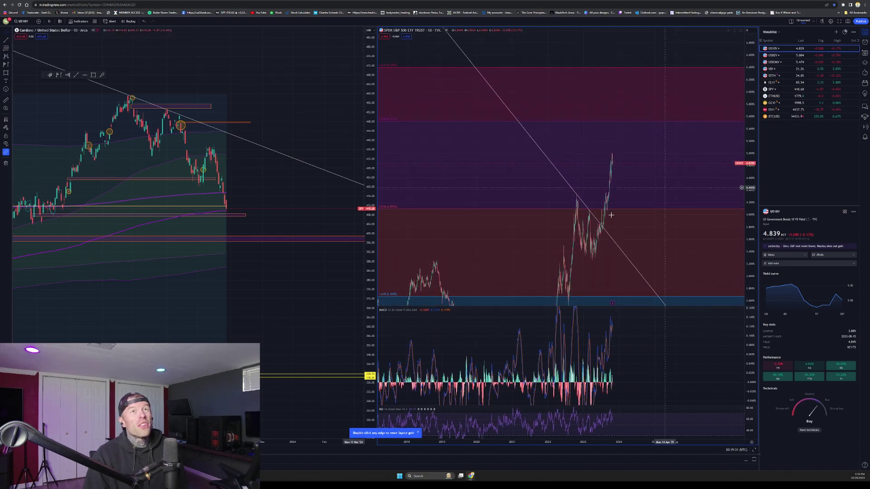
Step: Examine US10Y's latest advance within the purple Fibonacci band together with the MACD and RSI
scroll(602, 203, "up", 9)
left_click_drag(508, 197, 685, 208)
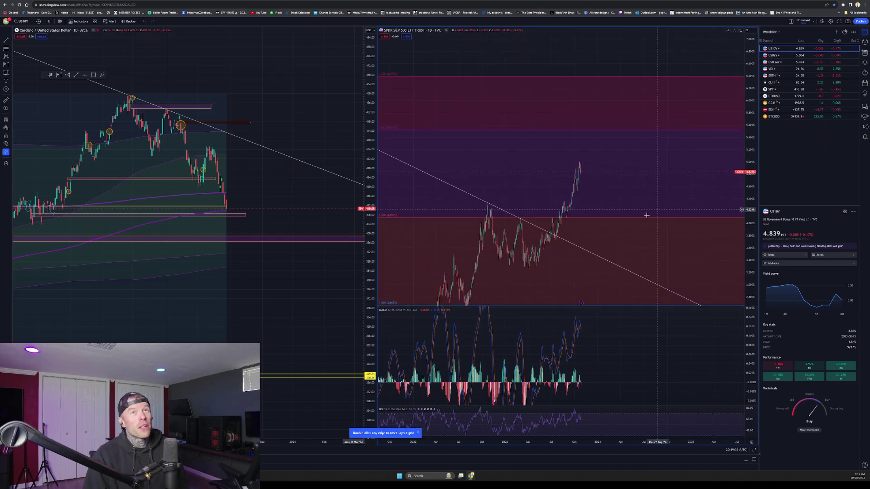
scroll(591, 207, "up", 5)
left_click_drag(588, 207, 674, 211)
scroll(510, 214, "up", 5)
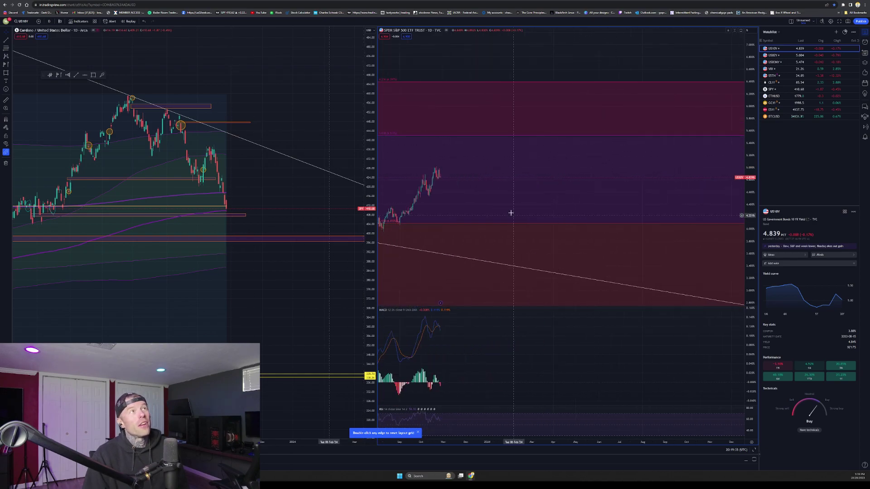
left_click_drag(510, 213, 634, 202)
scroll(588, 200, "up", 5)
left_click_drag(569, 165, 674, 176)
left_click_drag(752, 190, 755, 54)
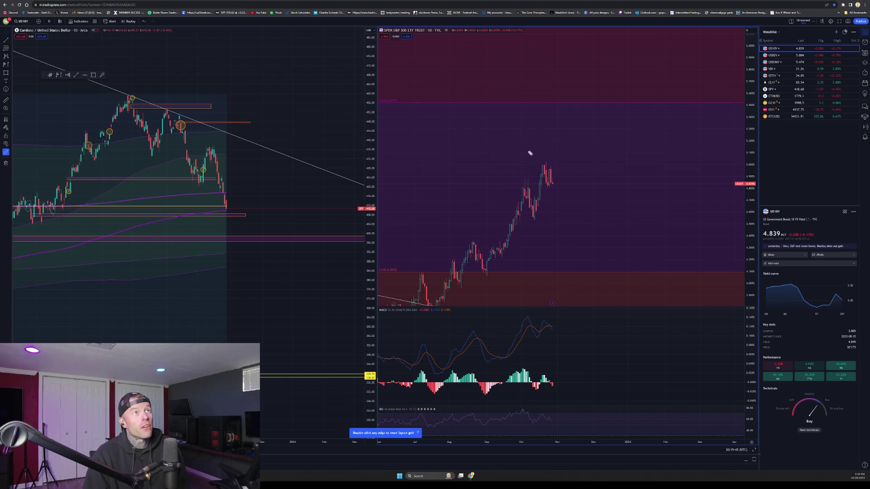
Step: Sketch a downward arrow over US10Y's recent highs and falling lines over the MACD, histogram and RSI, and clear the annotations
left_click_drag(529, 147, 599, 197)
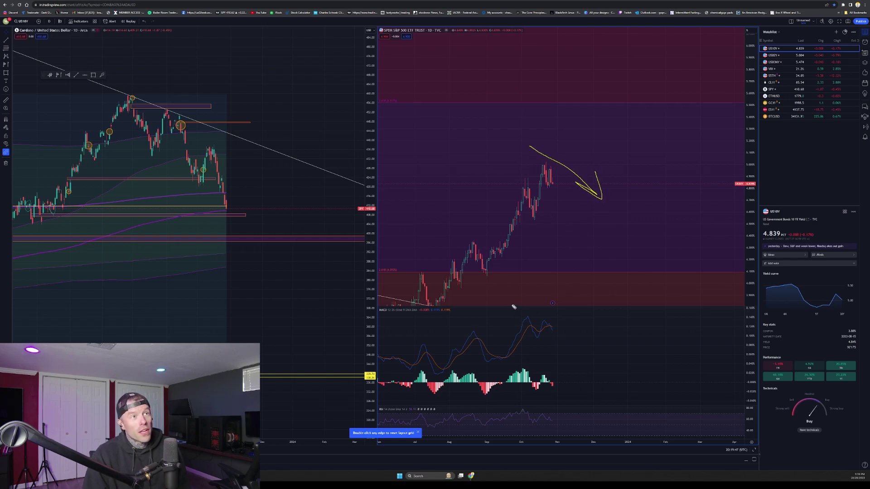
left_click_drag(513, 305, 599, 336)
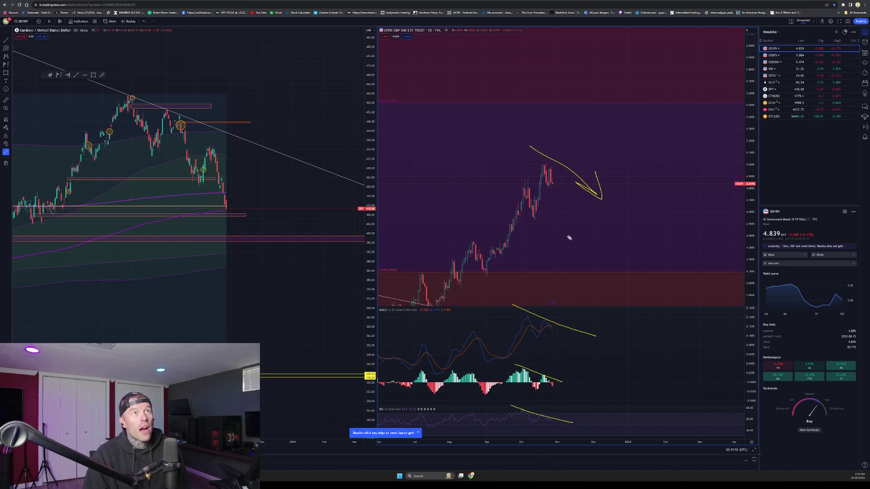
key("Escape")
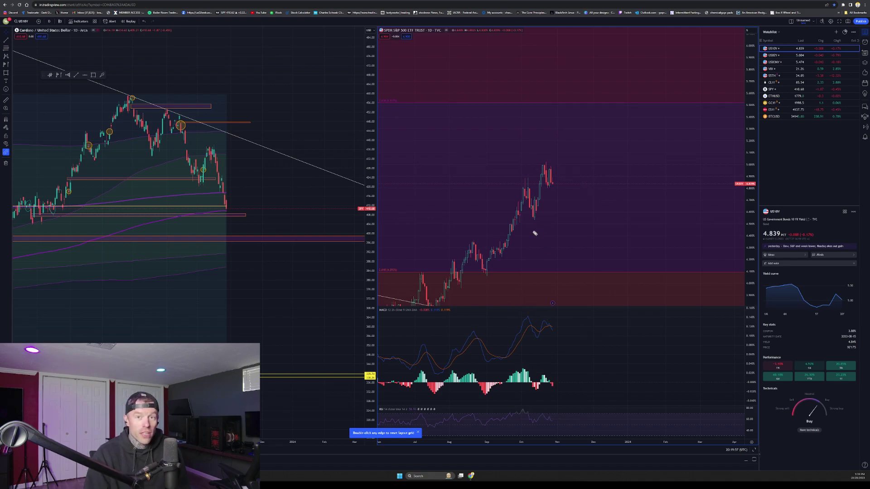
Step: Circle US10Y's latest rally and the matching MACD, histogram and RSI peaks, write "Div" beside them, and clear the annotations
left_click_drag(541, 157, 533, 157)
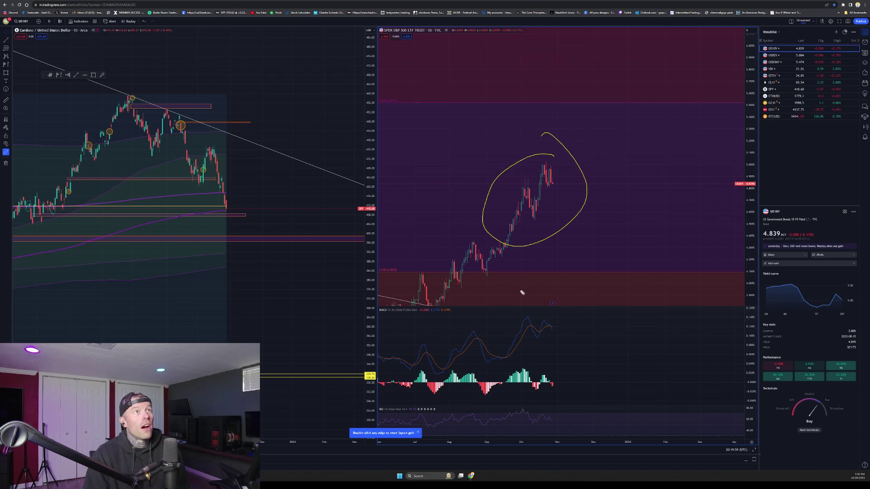
left_click_drag(502, 333, 546, 362)
left_click_drag(552, 407, 530, 437)
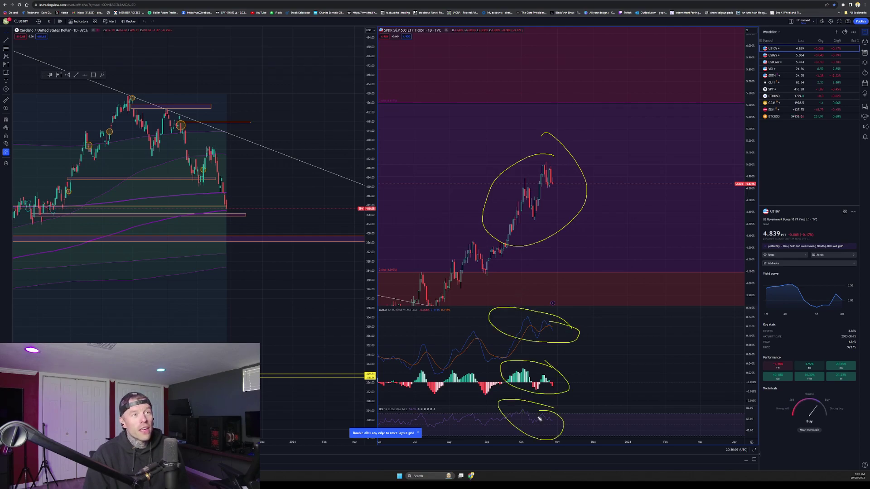
left_click_drag(609, 330, 643, 375)
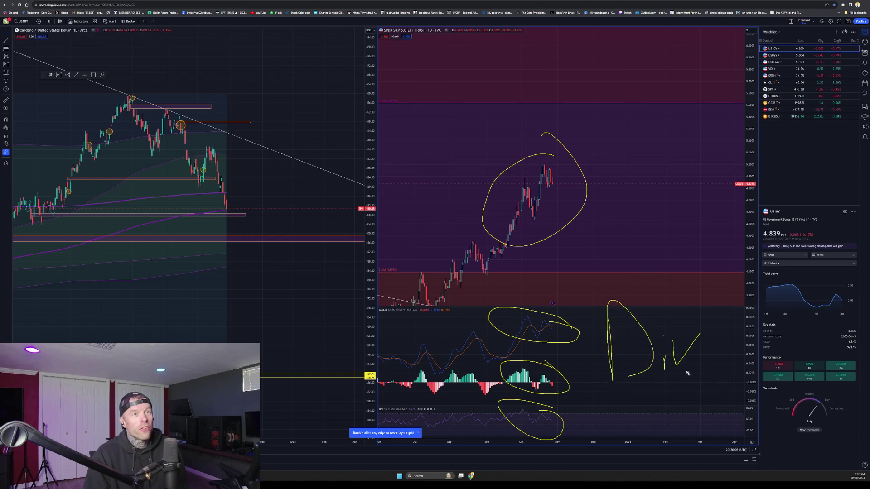
key("Escape")
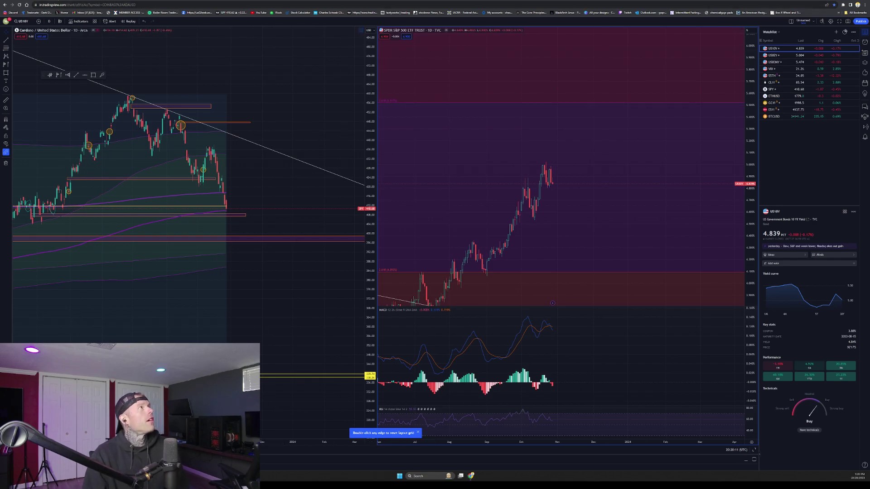
Step: Load TLT in the second chart in place of US10Y
left_click(22, 22)
key("BackSpace")
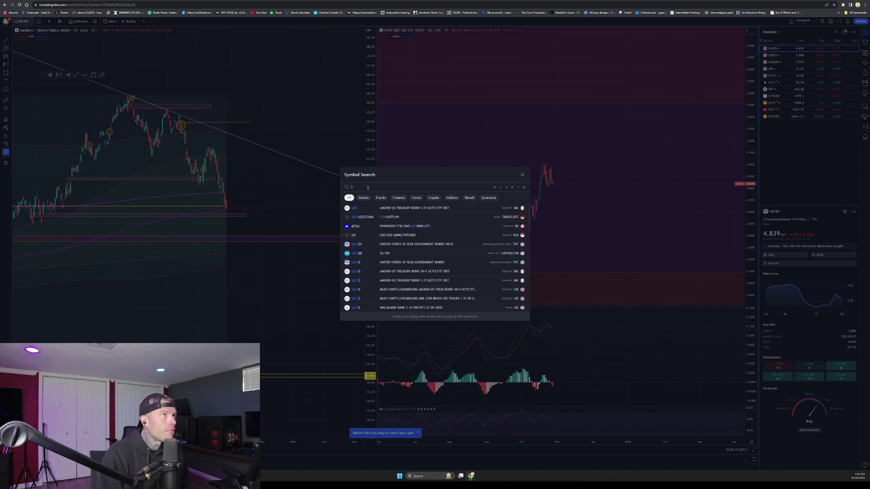
key("Return")
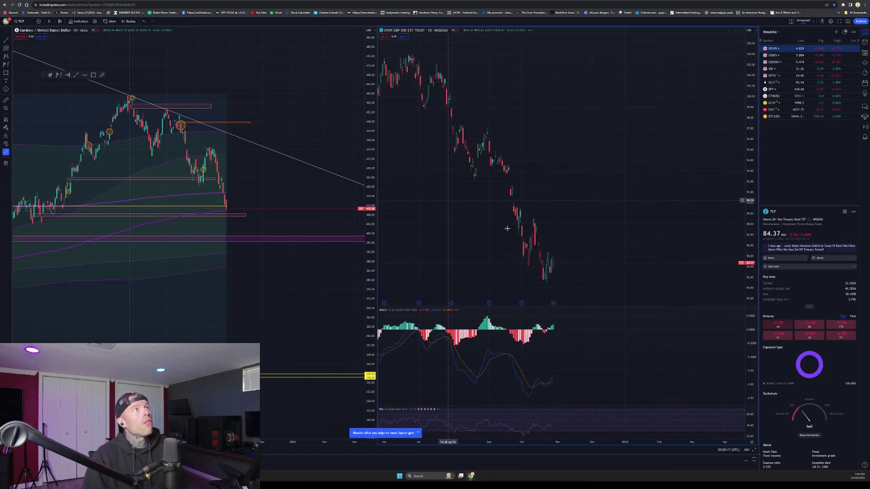
Step: Load the iShares 20+ Year Treasury Bond ETF (TLT) in the first chart and examine its decline
left_click(195, 182)
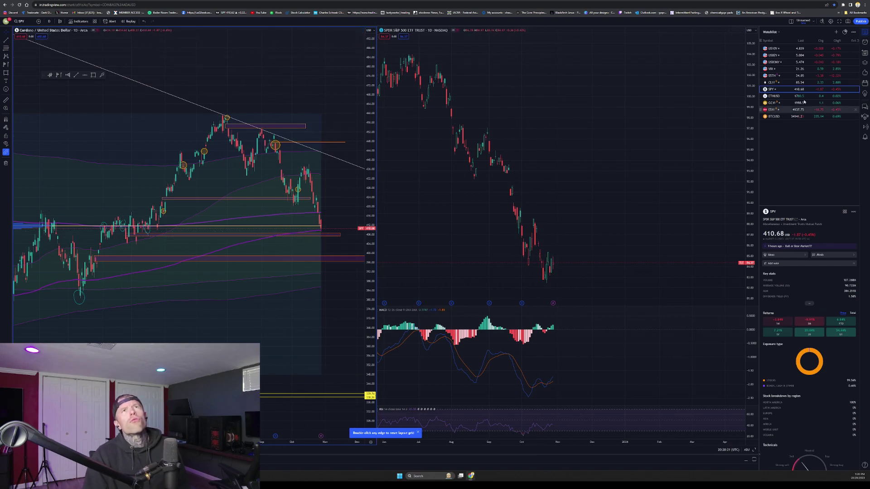
left_click(21, 22)
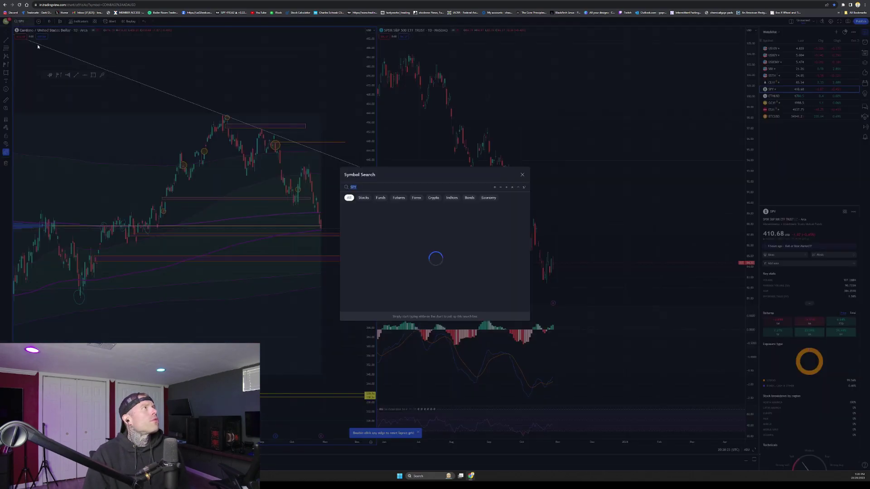
type("TLT")
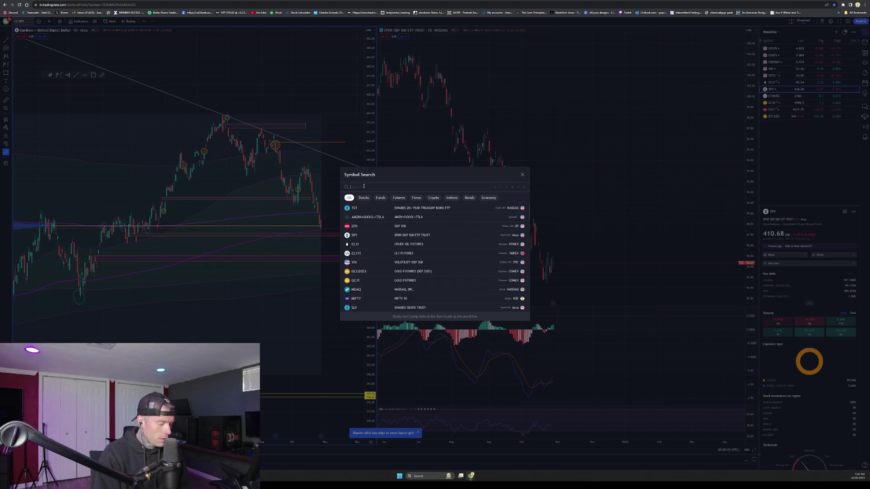
left_click(412, 209)
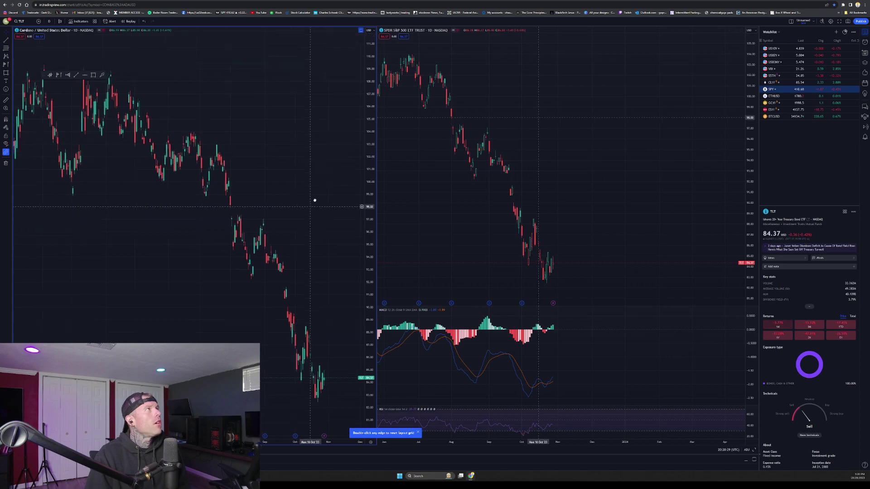
scroll(304, 164, "down", 5)
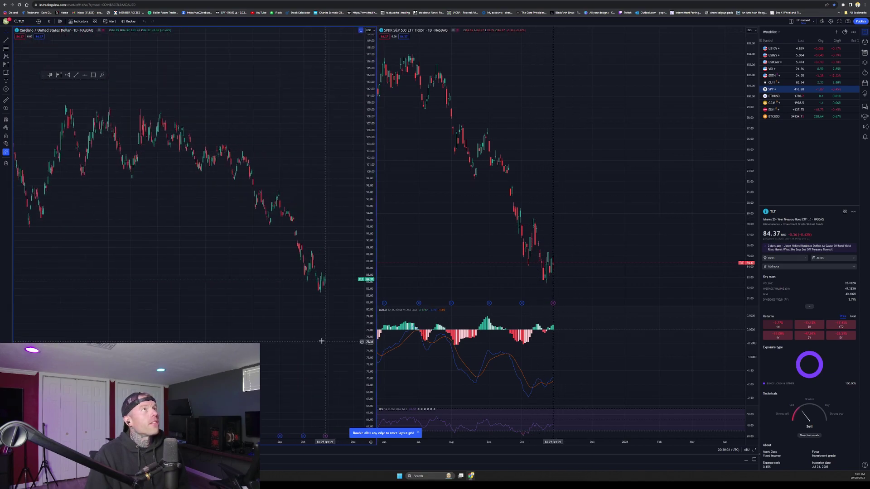
left_click_drag(310, 338, 272, 304)
left_click_drag(465, 251, 508, 287)
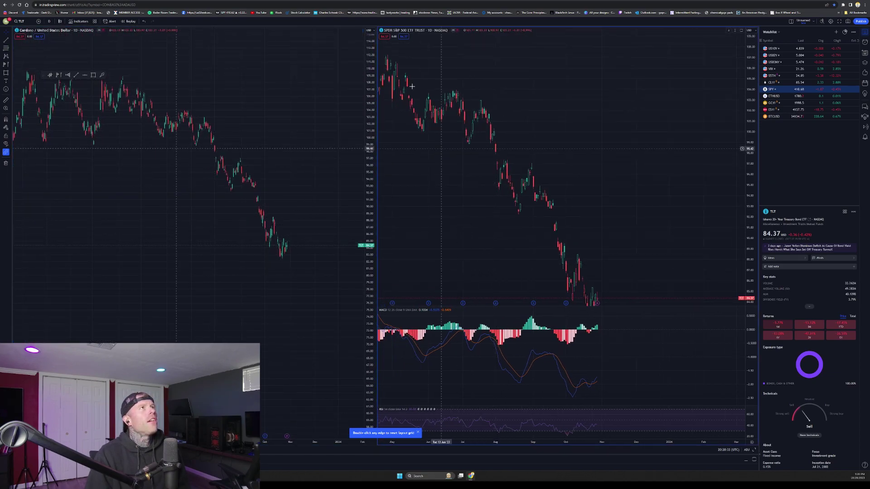
Step: Load SPY in the second chart and set its interval to 4 hours
left_click(779, 89)
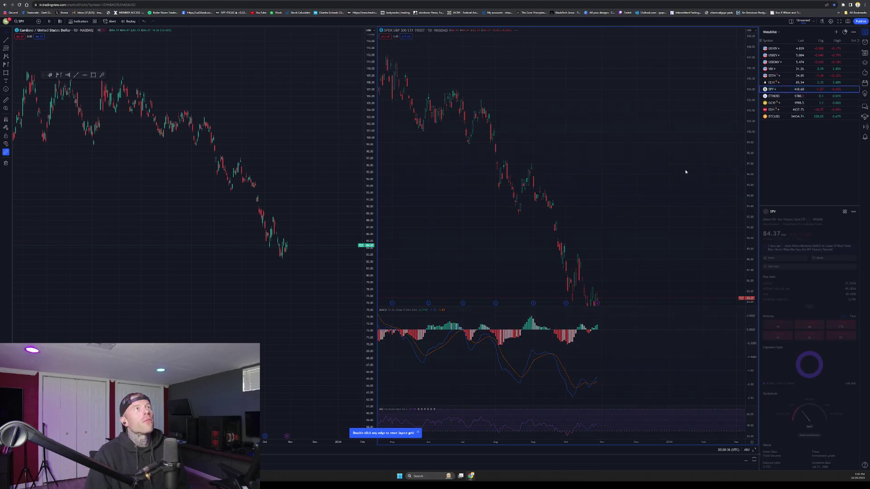
scroll(627, 278, "up", 3)
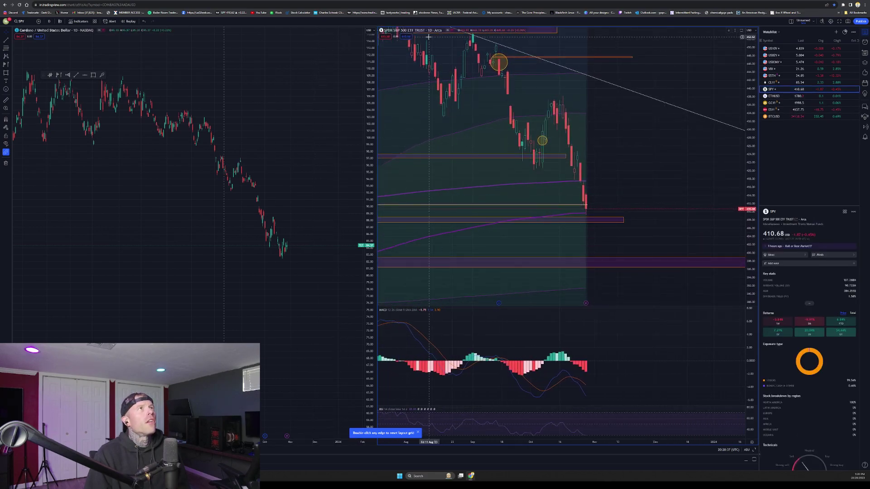
left_click(48, 21)
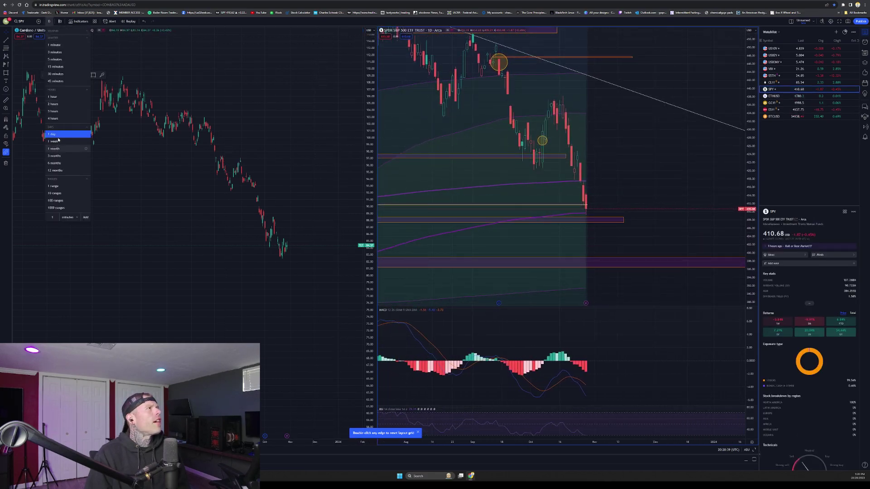
left_click(62, 119)
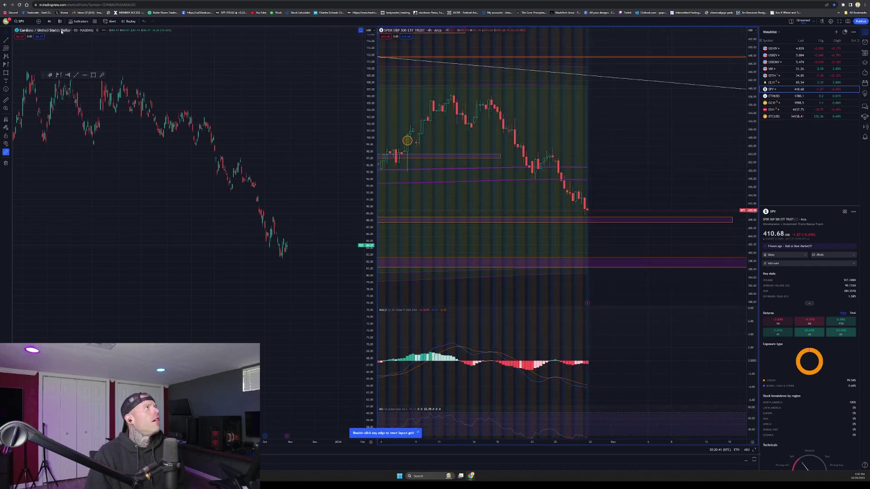
Step: Set the TLT chart's interval to 4 hours and compare its recent price action with SPY's decline
left_click(52, 38)
left_click(48, 22)
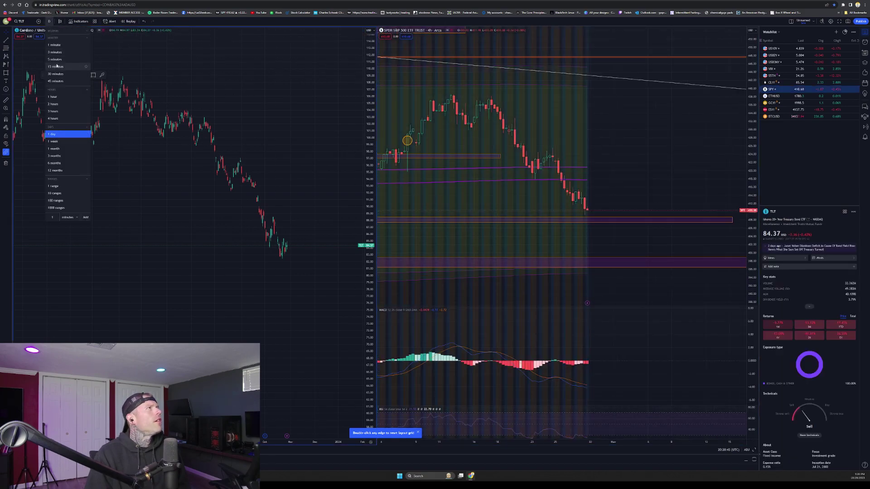
left_click(54, 118)
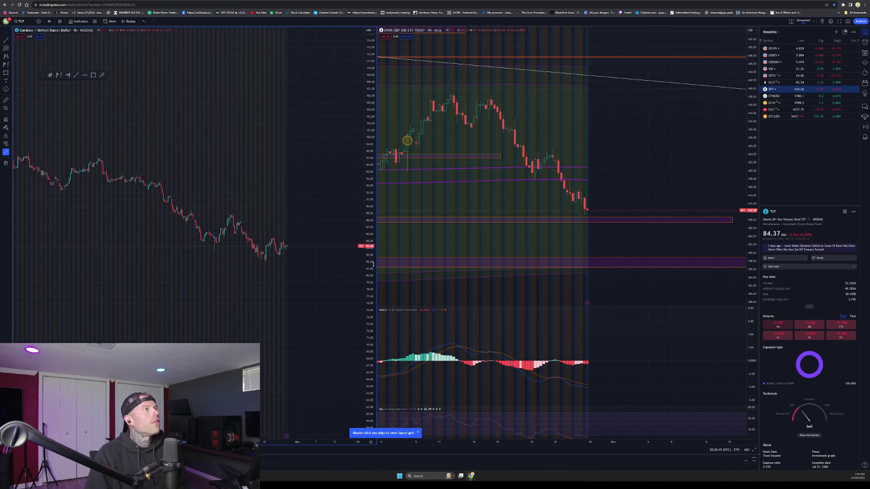
left_click_drag(588, 245, 643, 253)
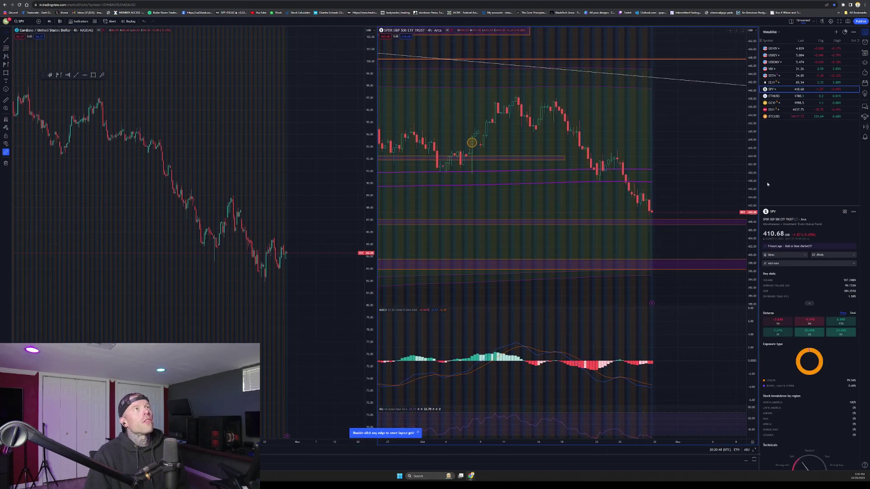
left_click_drag(753, 212, 752, 102)
left_click_drag(707, 171, 666, 171)
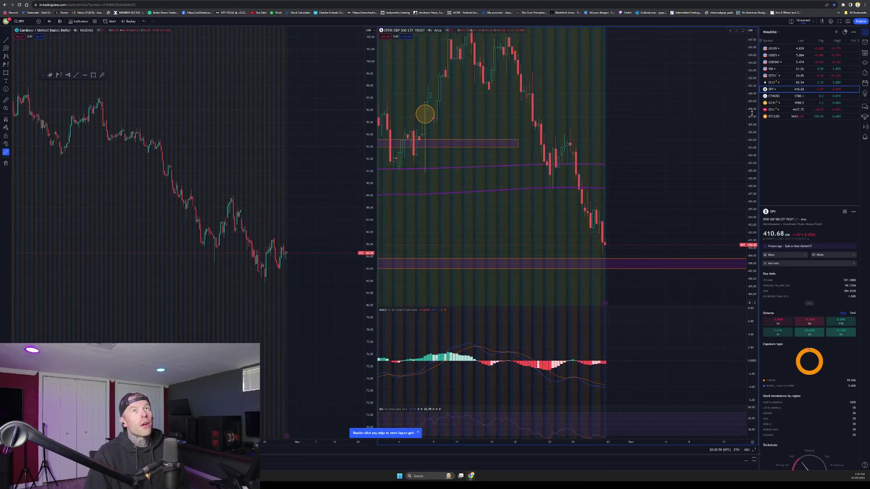
left_click_drag(752, 171, 752, 266)
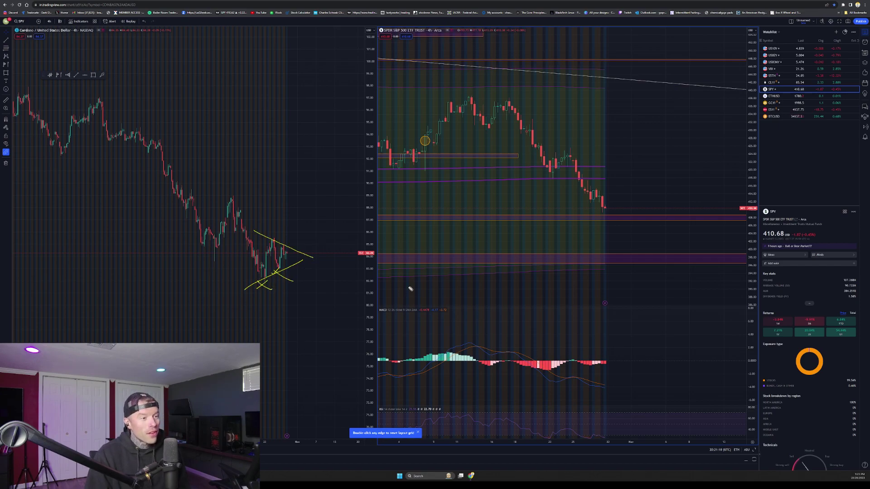
Step: Sketch TLT's converging trendlines and SPY's downtrend arrow, circle SPY's nearest support, highlight its MACD and RSI, and clear the annotations
left_click_drag(546, 135, 640, 210)
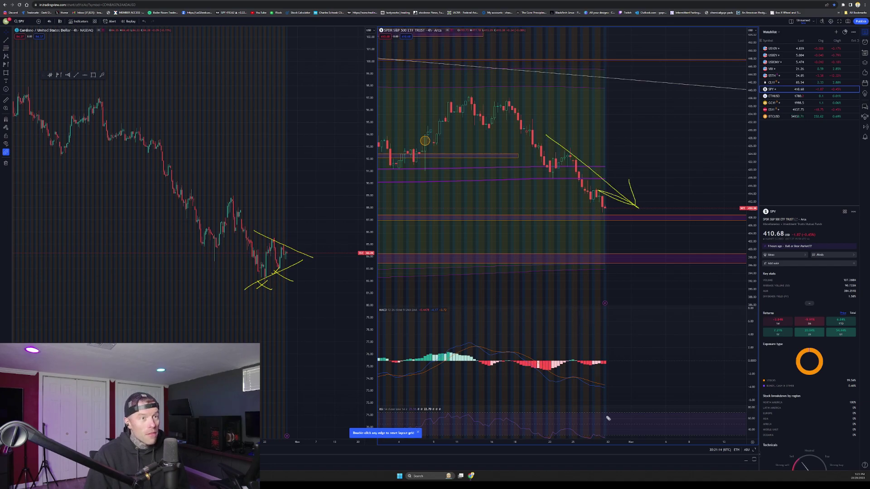
left_click_drag(593, 432, 571, 426)
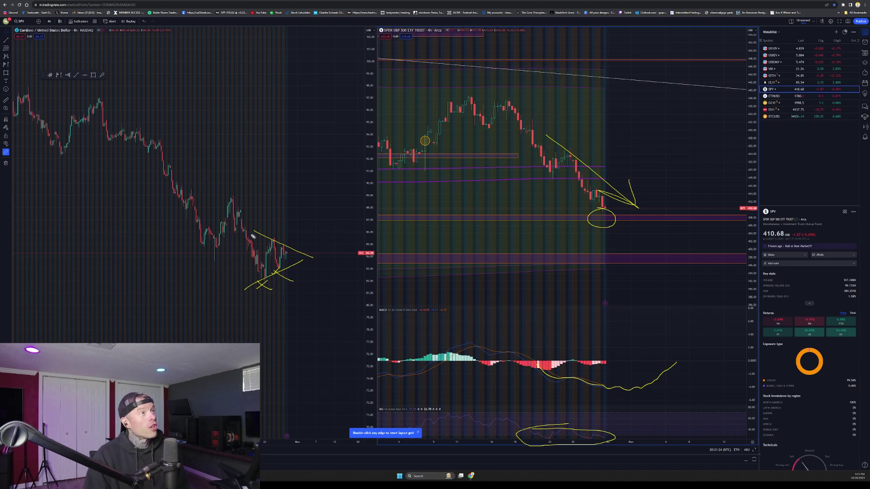
key("Escape")
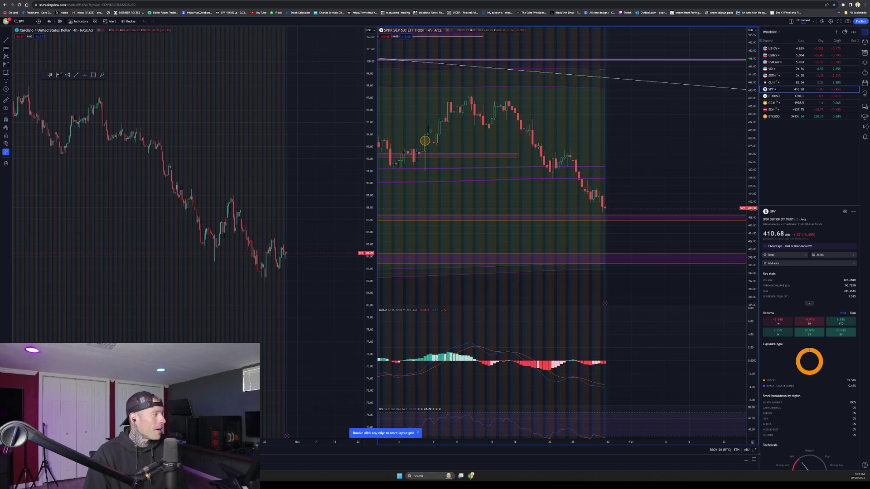
left_click(20, 22)
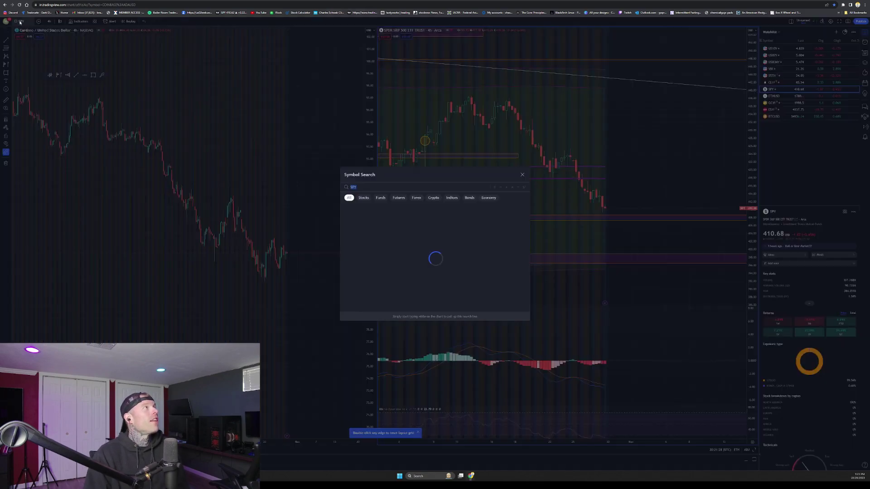
key("BackSpace")
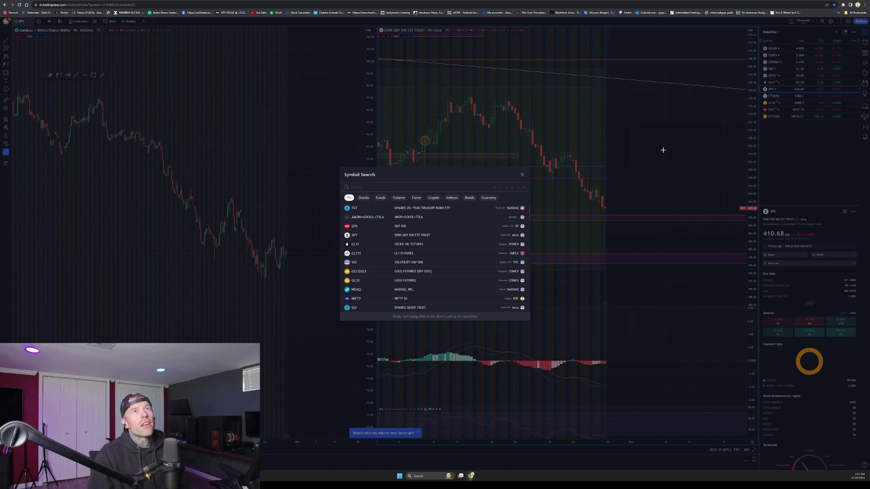
key("Escape")
Step: Load the VIX in both charts in place of SPY and TLT
key("Up")
key("Up")
key("Up")
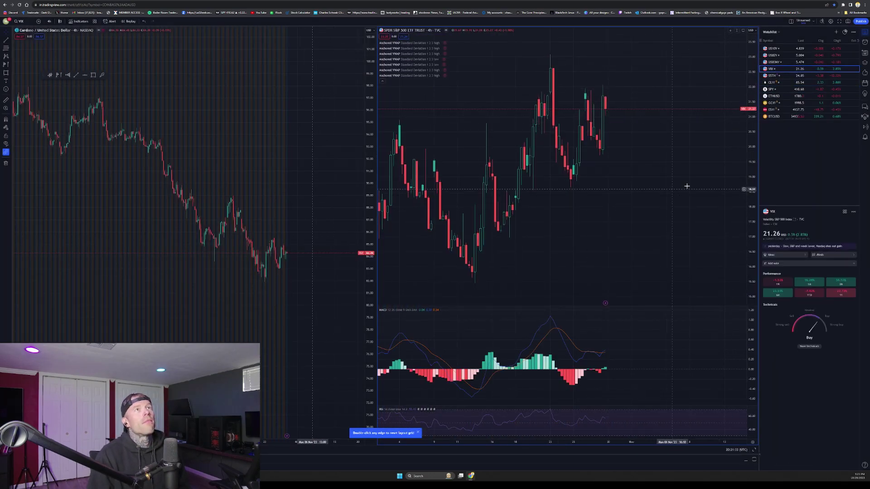
left_click_drag(751, 90, 743, 211)
scroll(527, 198, "down", 5)
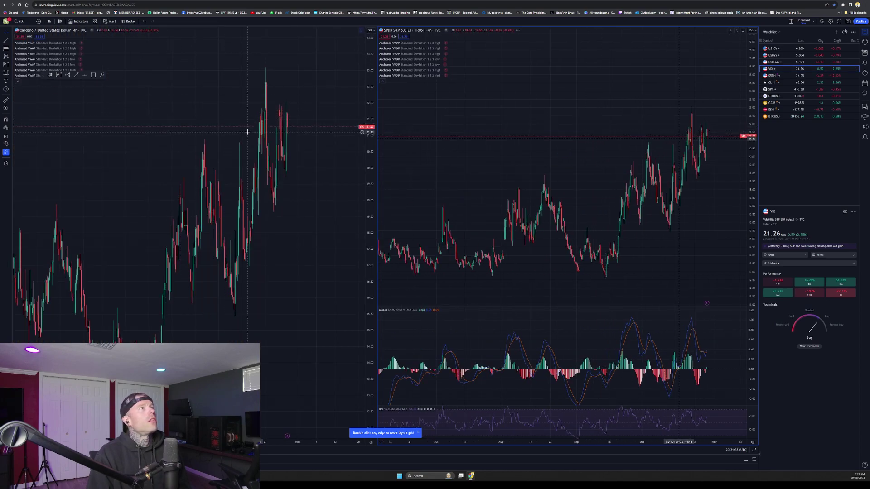
Step: Switch to a single-chart layout and set the VIX interval to 5 minutes
left_click(790, 21)
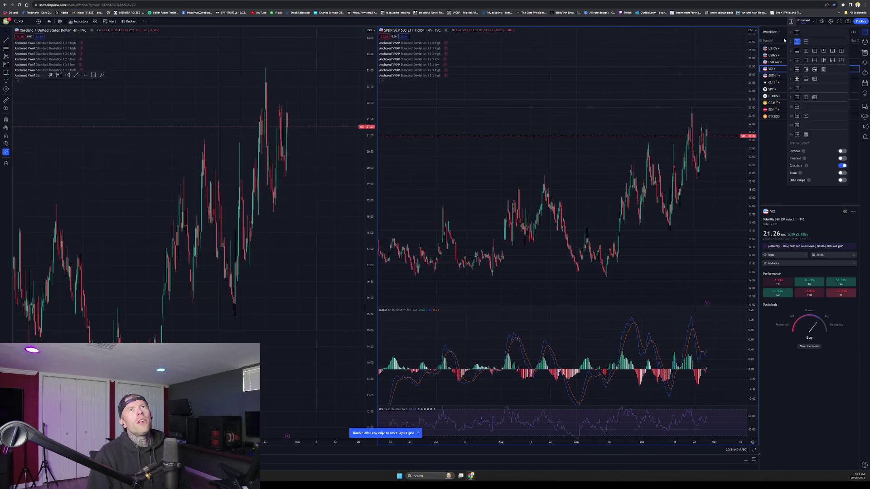
left_click(797, 32)
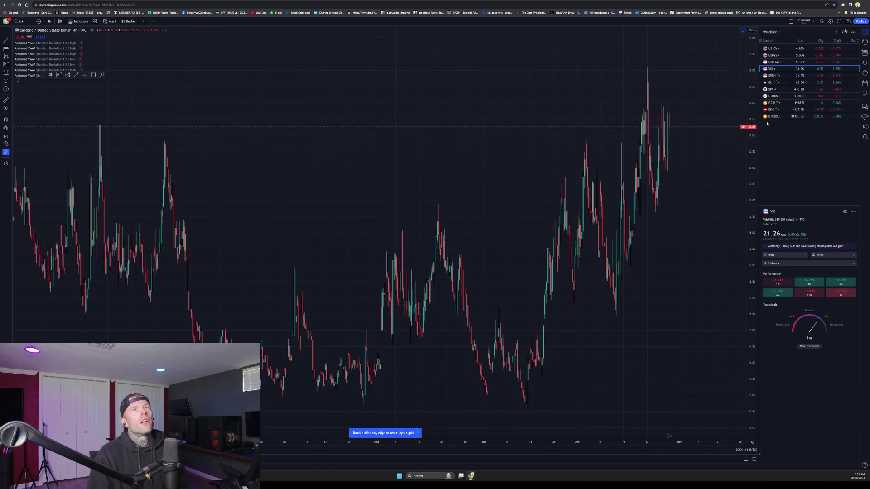
left_click_drag(700, 293, 348, 226)
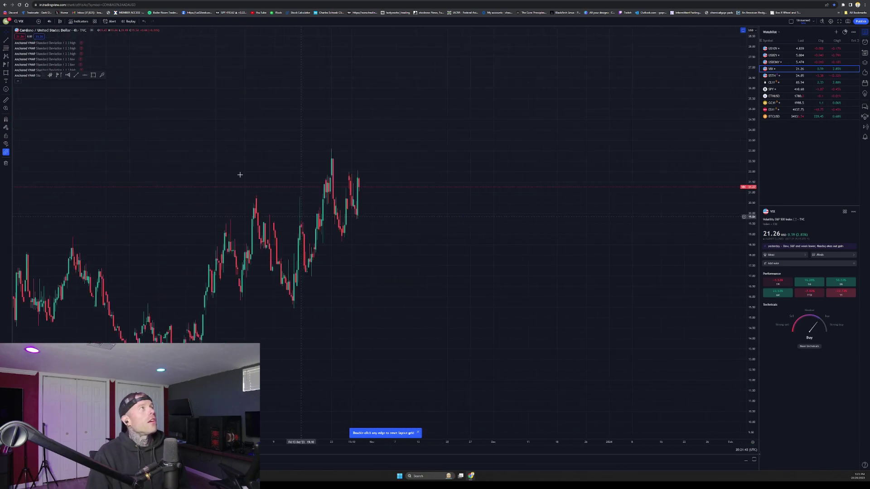
left_click(50, 22)
left_click(55, 60)
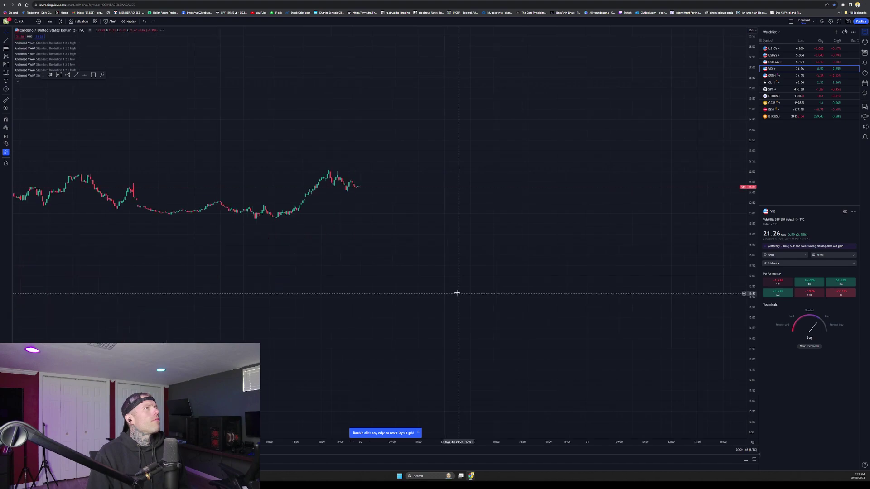
Step: Trace VIX's double bottom, its neckline and the rally above it, add a downward arrow, and outline the falling channel after the peak
left_click_drag(750, 362, 751, 149)
scroll(598, 339, "down", 5)
left_click_drag(632, 316, 540, 304)
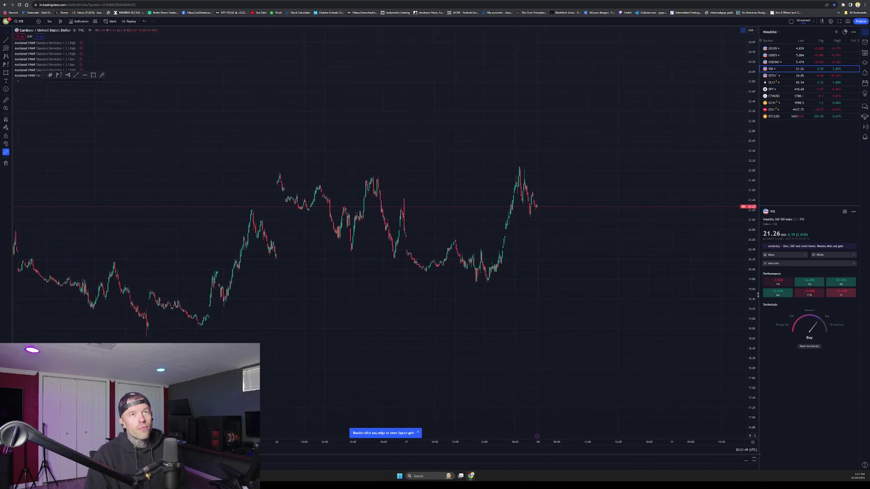
left_click_drag(750, 313, 750, 213)
scroll(589, 272, "up", 6)
left_click_drag(465, 323, 711, 273)
scroll(491, 282, "up", 5)
left_click_drag(376, 244, 484, 260)
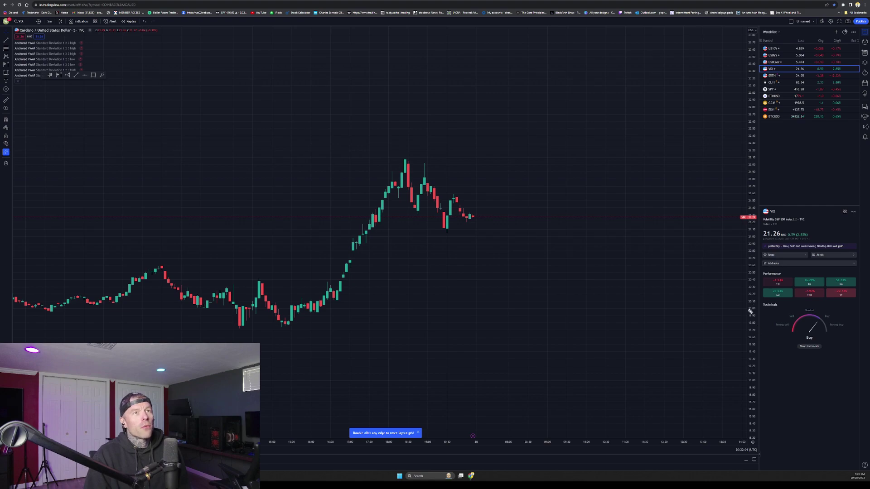
mouse_move(168, 277)
left_mouse_down()
mouse_move(271, 327)
mouse_move(407, 355)
mouse_move(428, 372)
left_mouse_up()
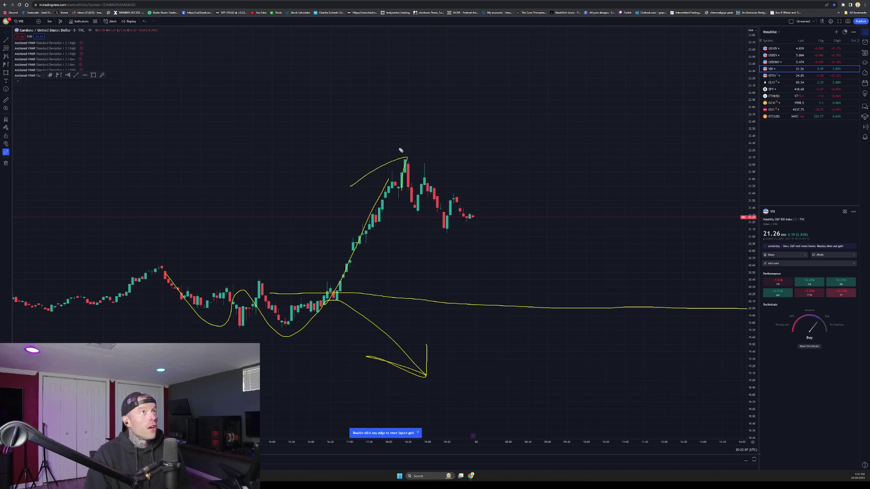
left_click_drag(398, 149, 500, 214)
left_click_drag(370, 180, 479, 256)
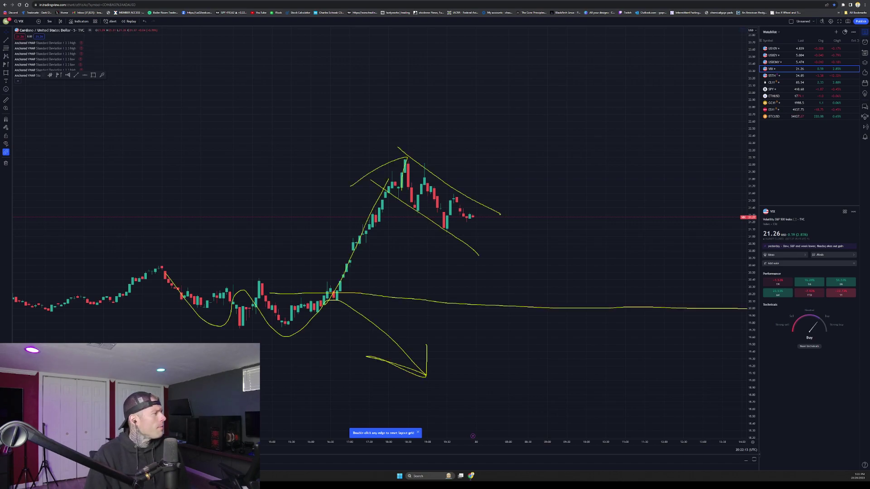
Step: Set the VIX interval to 15 minutes and draw a rectangle over the 25 October gap, extended beyond the latest candles
left_click(49, 21)
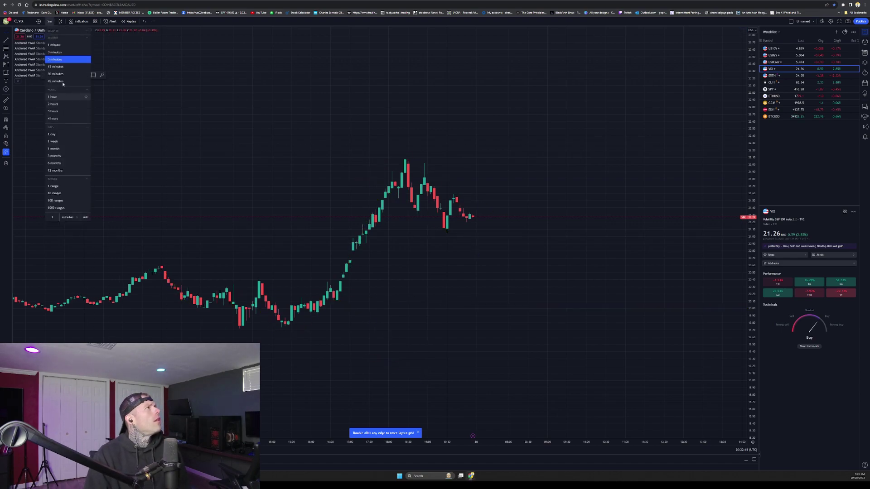
left_click(58, 68)
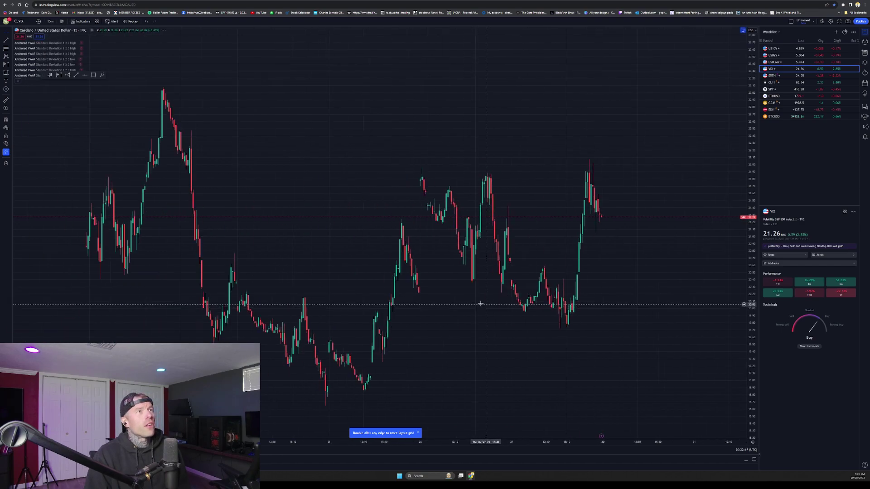
left_click_drag(744, 248, 738, 352)
scroll(501, 344, "up", 8)
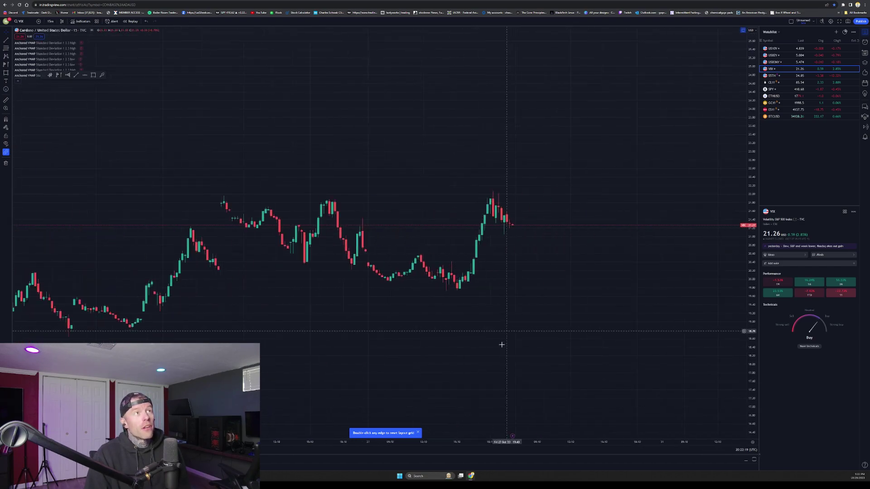
left_click_drag(473, 344, 579, 324)
scroll(530, 297, "down", 3)
scroll(530, 298, "down", 3)
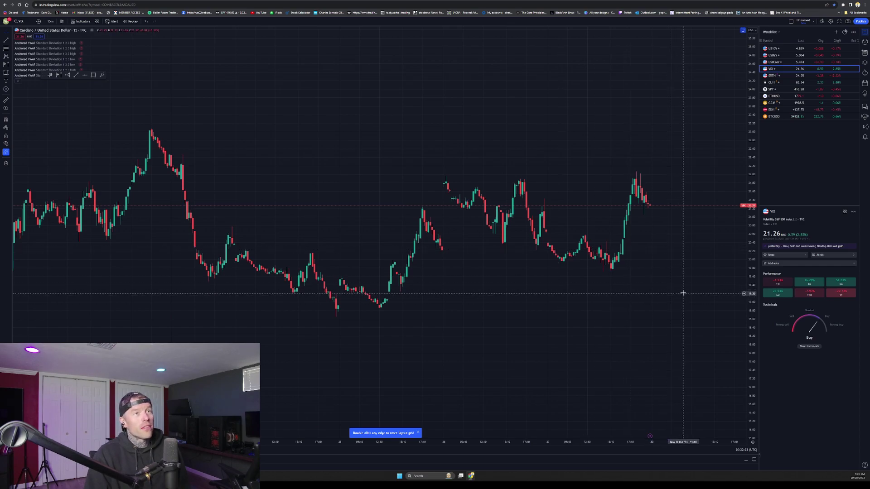
left_click_drag(568, 327, 504, 325)
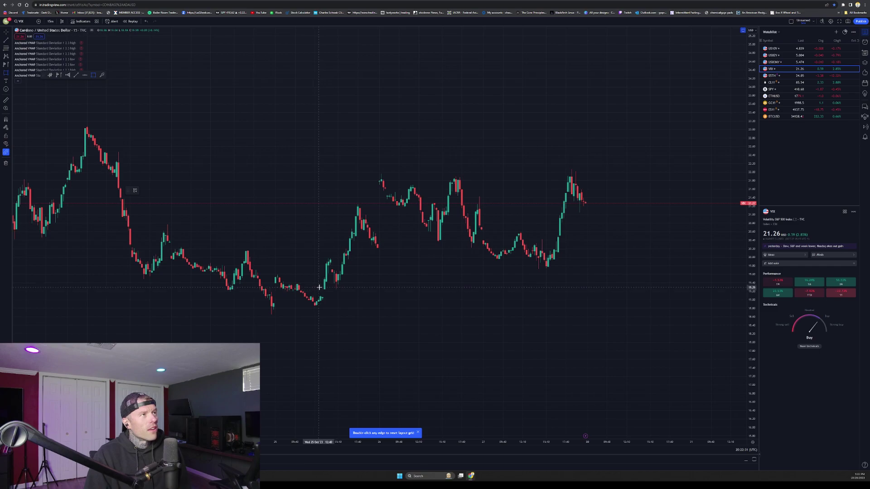
mouse_move(320, 288)
left_mouse_down()
mouse_move(424, 334)
mouse_move(745, 314)
mouse_move(743, 296)
left_mouse_up()
left_click(747, 297)
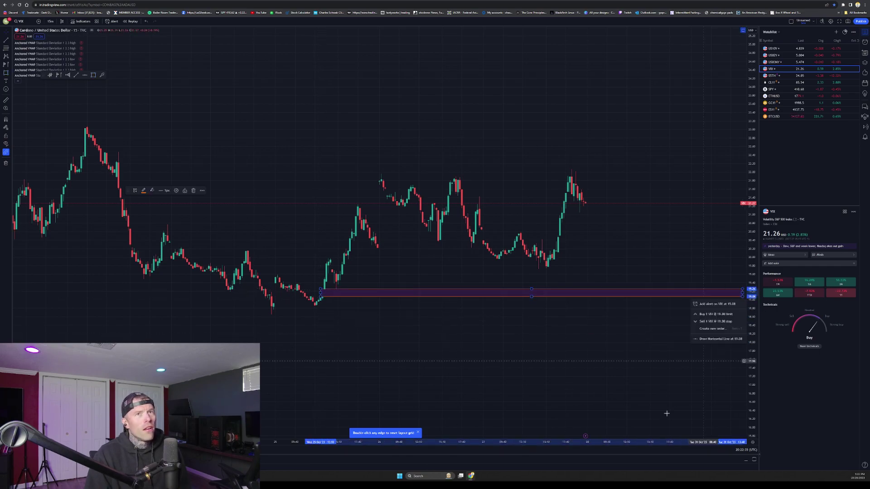
Step: Mark VIX's three matching peaks with crosses, sketch a zigzag decline into the gap rectangle, circle the target, and clear the annotations
left_click_drag(753, 327, 750, 265)
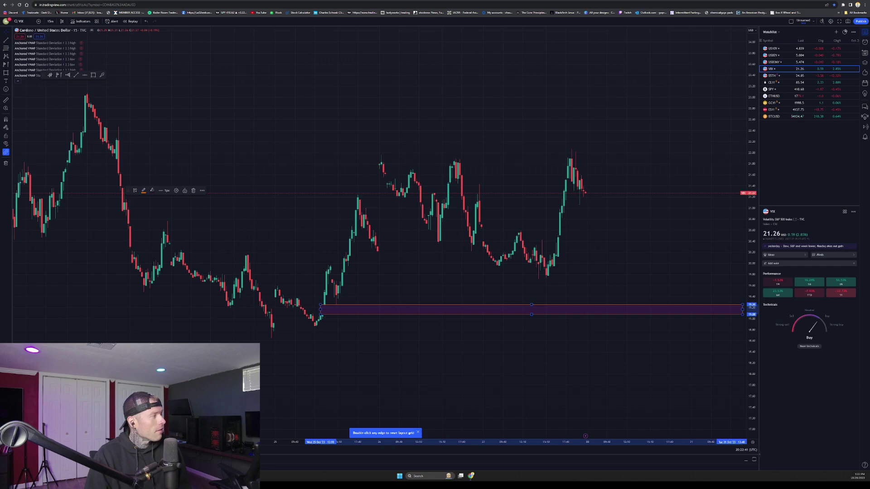
mouse_move(383, 150)
left_mouse_down()
mouse_move(366, 167)
mouse_move(396, 167)
left_mouse_up()
left_click_drag(456, 153, 439, 170)
left_click_drag(441, 157, 495, 170)
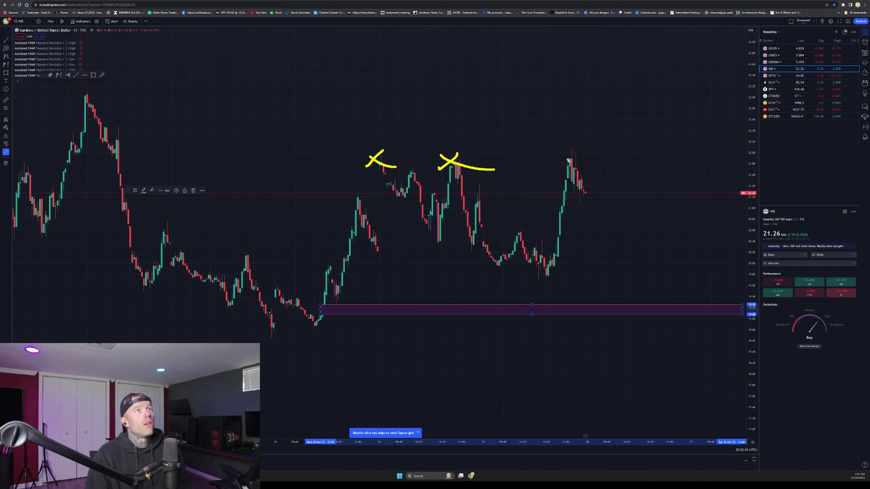
left_click_drag(576, 150, 561, 167)
mouse_move(561, 154)
left_mouse_down()
mouse_move(603, 193)
mouse_move(609, 218)
mouse_move(624, 188)
mouse_move(686, 233)
mouse_move(715, 300)
mouse_move(716, 326)
mouse_move(707, 315)
left_mouse_up()
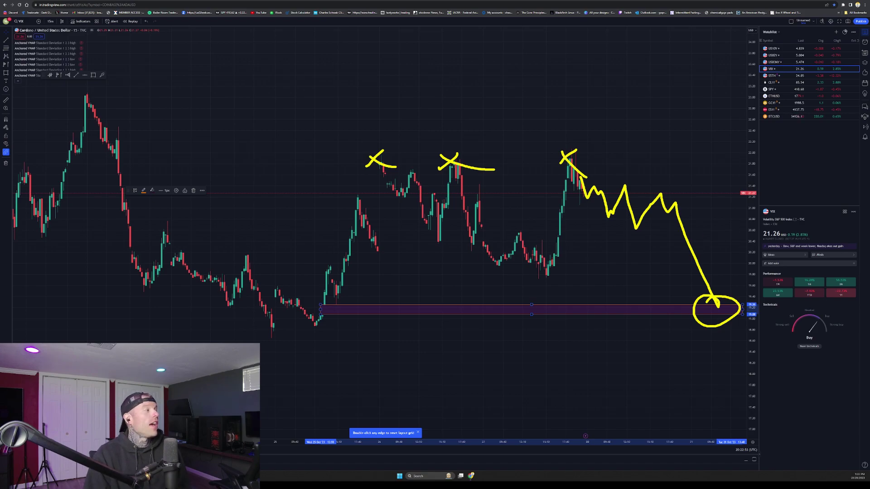
key("e")
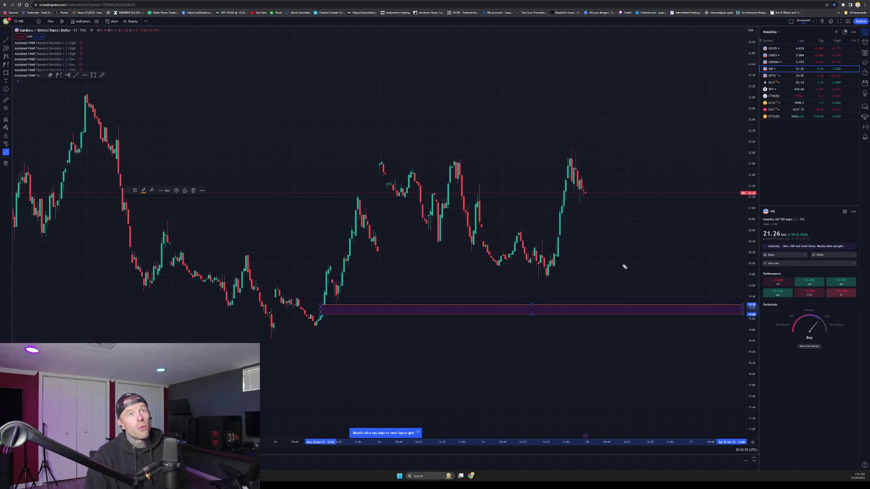
Step: Sketch a support line along VIX's recent lows, project a breakdown through it into the circled gap zone, and clear the annotations
left_click_drag(493, 256, 768, 264)
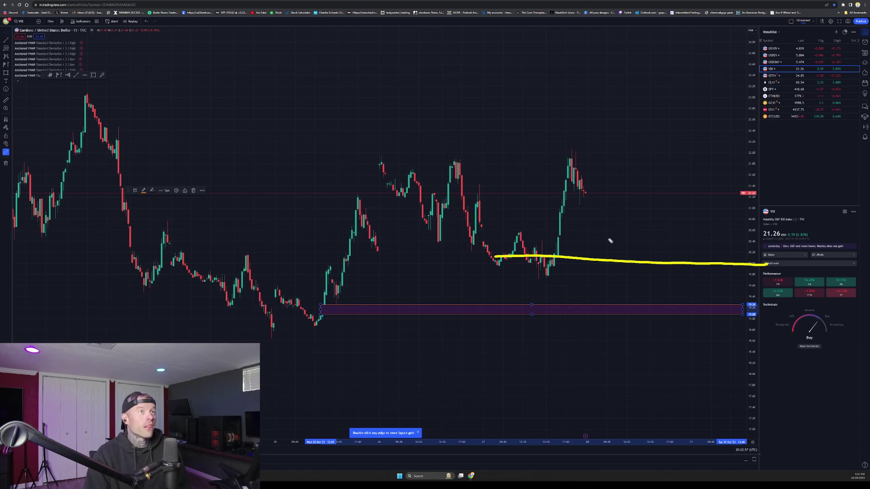
mouse_move(578, 183)
left_mouse_down()
mouse_move(624, 233)
mouse_move(648, 245)
mouse_move(715, 328)
mouse_move(701, 316)
left_mouse_up()
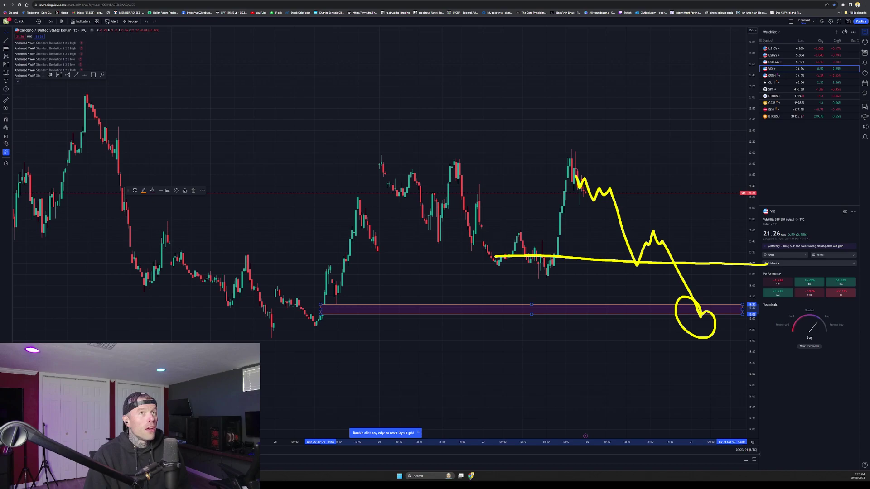
key("Escape")
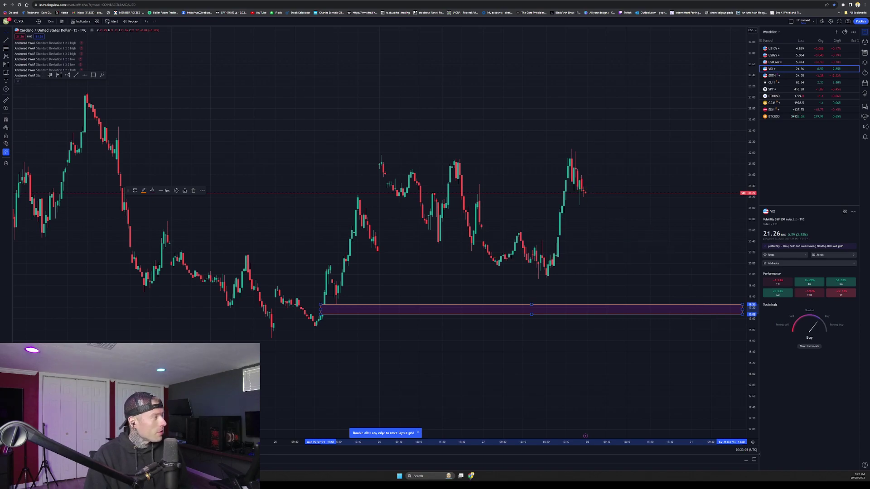
Step: Load the S&P 500 E-mini Futures (ES1!) from the watchlist in place of the VIX
left_click(25, 21)
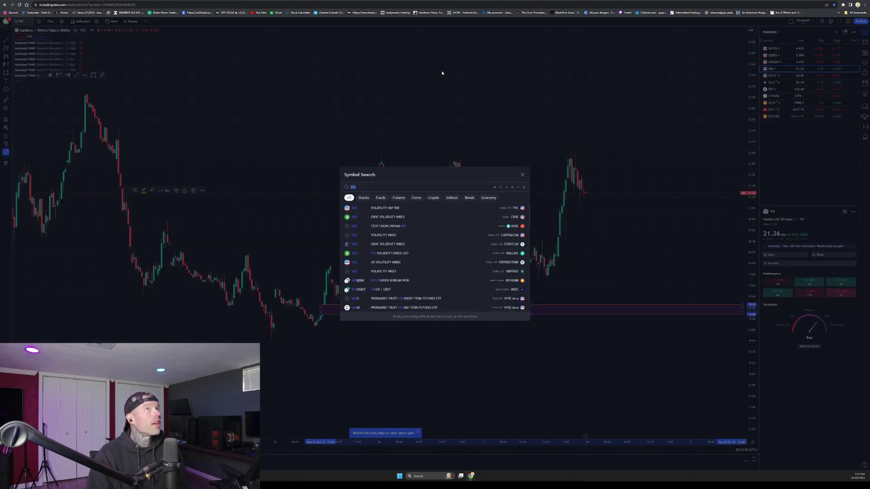
key("Escape")
left_click(778, 110)
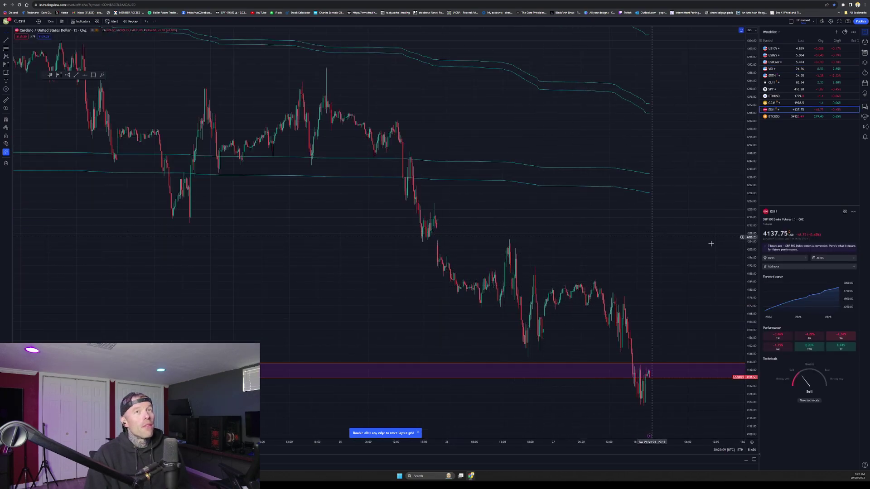
Step: Draw a rectangle over the price gap in the ES1! decline, extended well beyond the latest candles
left_click_drag(634, 258, 441, 207)
left_click(94, 76)
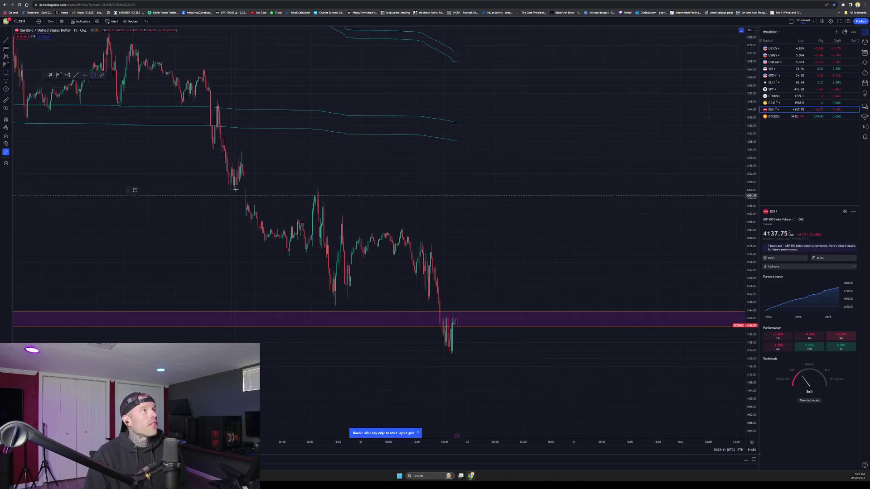
mouse_move(239, 176)
left_mouse_down()
mouse_move(359, 202)
mouse_move(740, 227)
mouse_move(713, 186)
mouse_move(731, 188)
mouse_move(752, 237)
left_mouse_up()
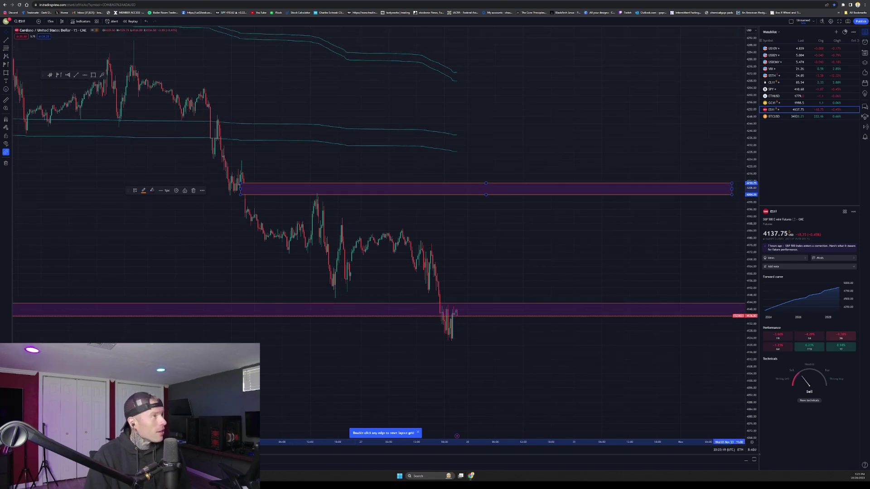
Step: Circle the first rally into the gap rectangle, label it "1st", trace the following bounce and sell-off, and clear the annotations
mouse_move(330, 177)
left_mouse_down()
mouse_move(319, 171)
mouse_move(343, 159)
left_mouse_up()
mouse_move(362, 144)
left_mouse_down()
mouse_move(356, 155)
mouse_move(374, 150)
left_mouse_up()
left_click_drag(345, 160, 374, 158)
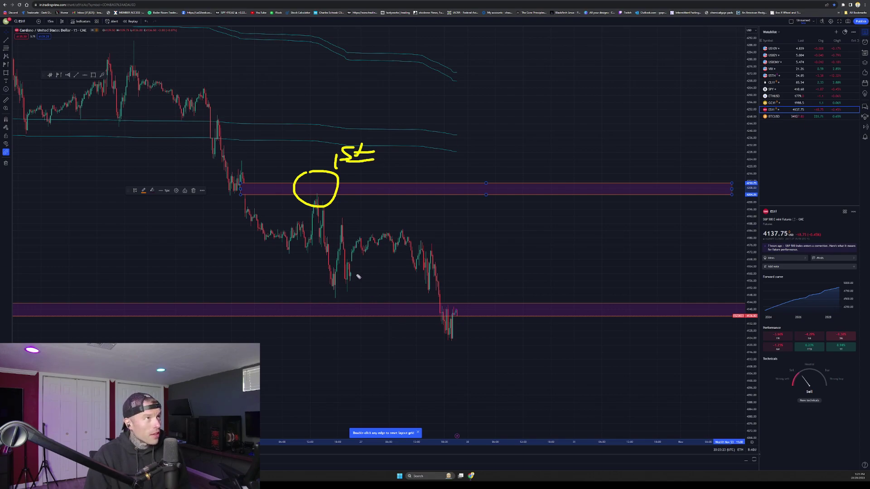
mouse_move(352, 260)
left_mouse_down()
mouse_move(348, 271)
mouse_move(369, 242)
mouse_move(405, 243)
mouse_move(436, 284)
mouse_move(452, 339)
left_mouse_up()
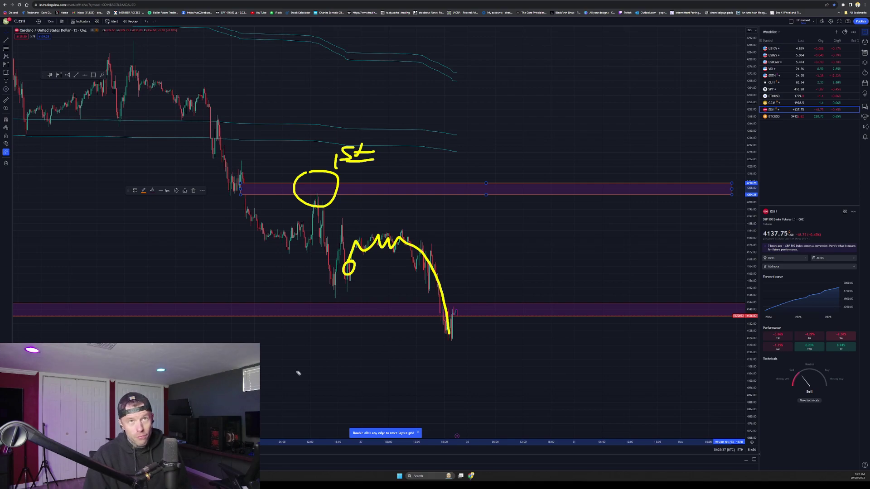
key("e")
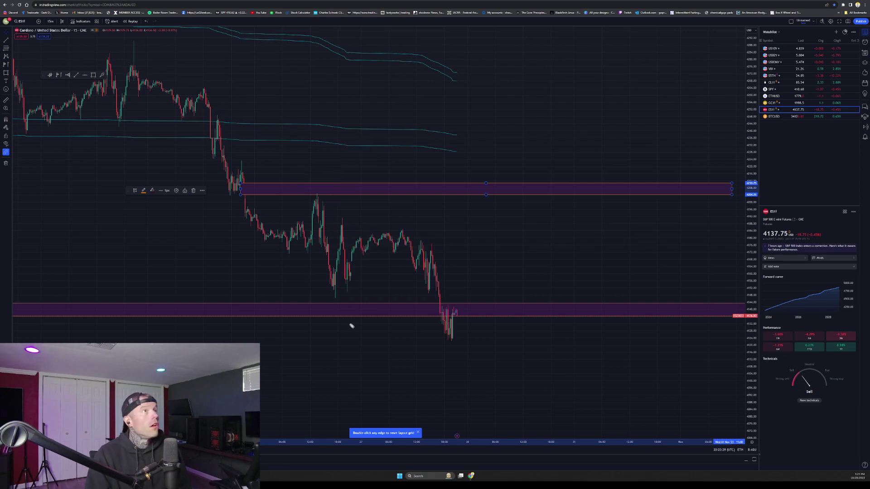
Step: Sketch a support line under ES1!'s latest lows and project a retest followed by a zigzag rebound up to the gap rectangle
left_click_drag(414, 340, 514, 340)
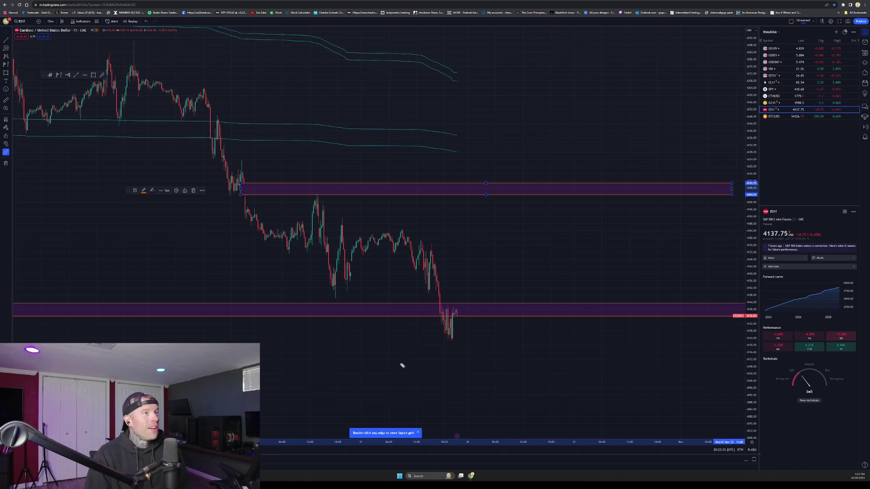
left_click_drag(393, 336, 568, 342)
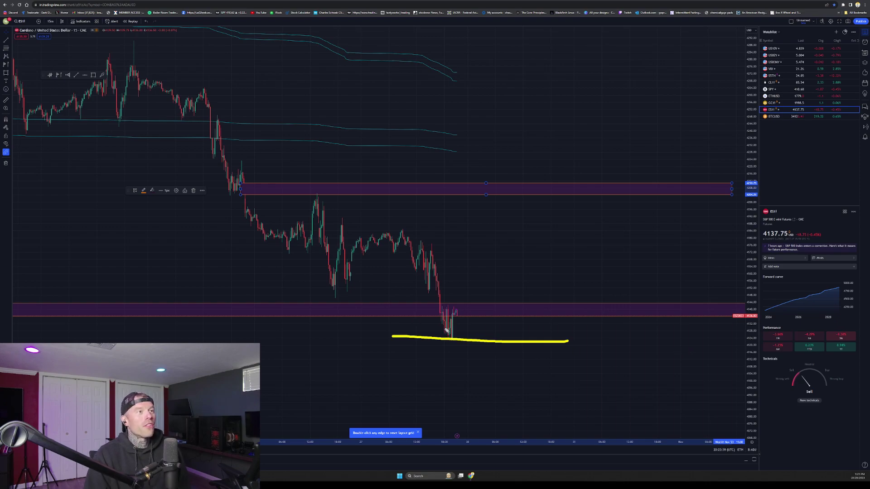
mouse_move(449, 330)
left_mouse_down()
mouse_move(498, 340)
mouse_move(500, 325)
mouse_move(530, 308)
mouse_move(584, 290)
mouse_move(707, 183)
left_mouse_up()
Step: Write "Vix 19" above the projected rebound, circle its target at the far end of the gap rectangle, and clear the annotations
mouse_move(519, 116)
left_mouse_down()
mouse_move(555, 121)
mouse_move(566, 107)
left_mouse_up()
left_click_drag(572, 120, 570, 131)
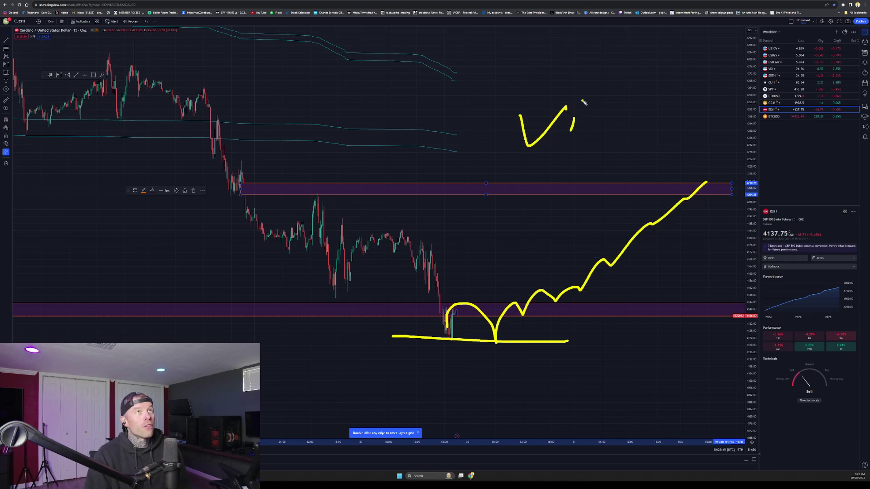
mouse_move(597, 105)
left_mouse_down()
mouse_move(589, 128)
mouse_move(601, 116)
left_mouse_up()
mouse_move(660, 90)
left_mouse_down()
mouse_move(662, 122)
mouse_move(679, 122)
left_mouse_up()
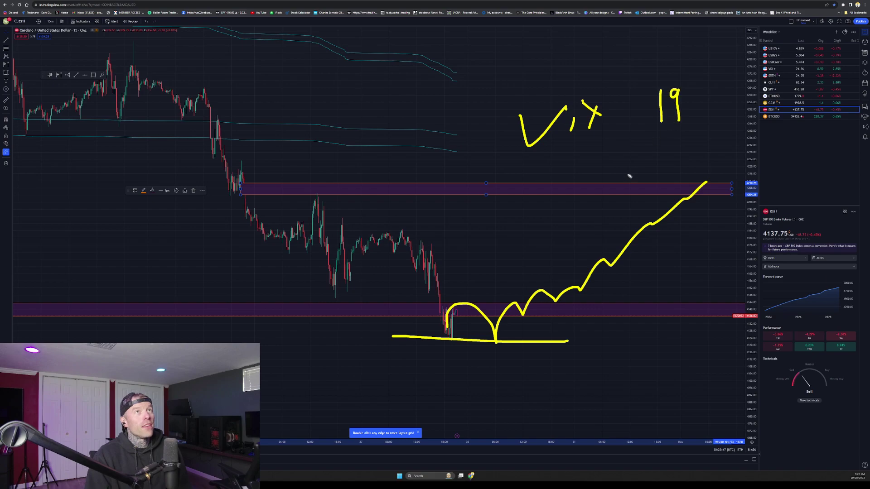
mouse_move(751, 176)
left_mouse_down()
mouse_move(725, 212)
mouse_move(716, 174)
left_mouse_up()
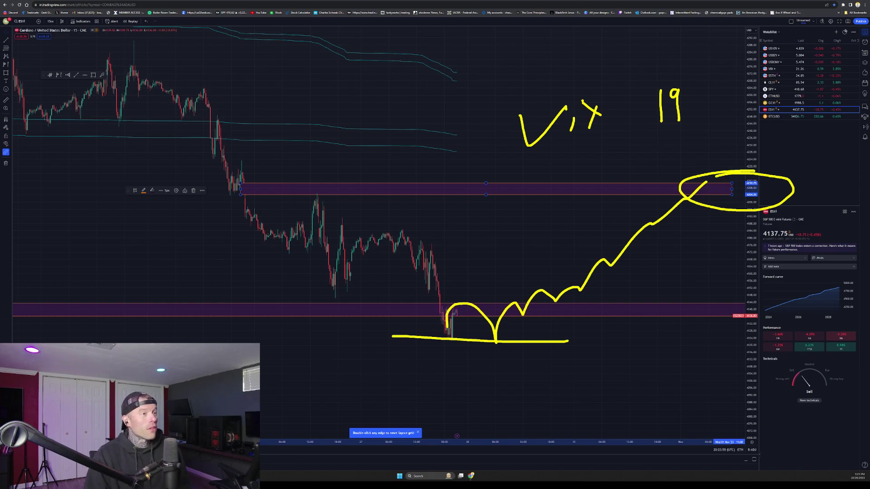
key("Escape")
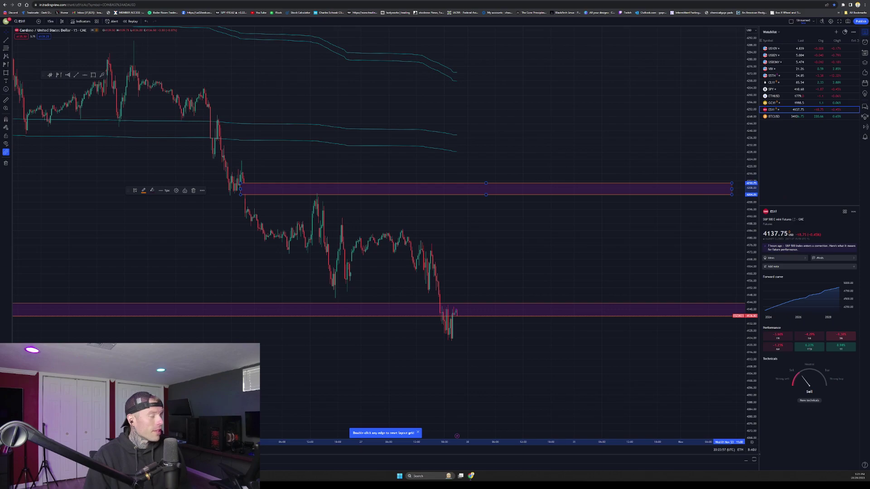